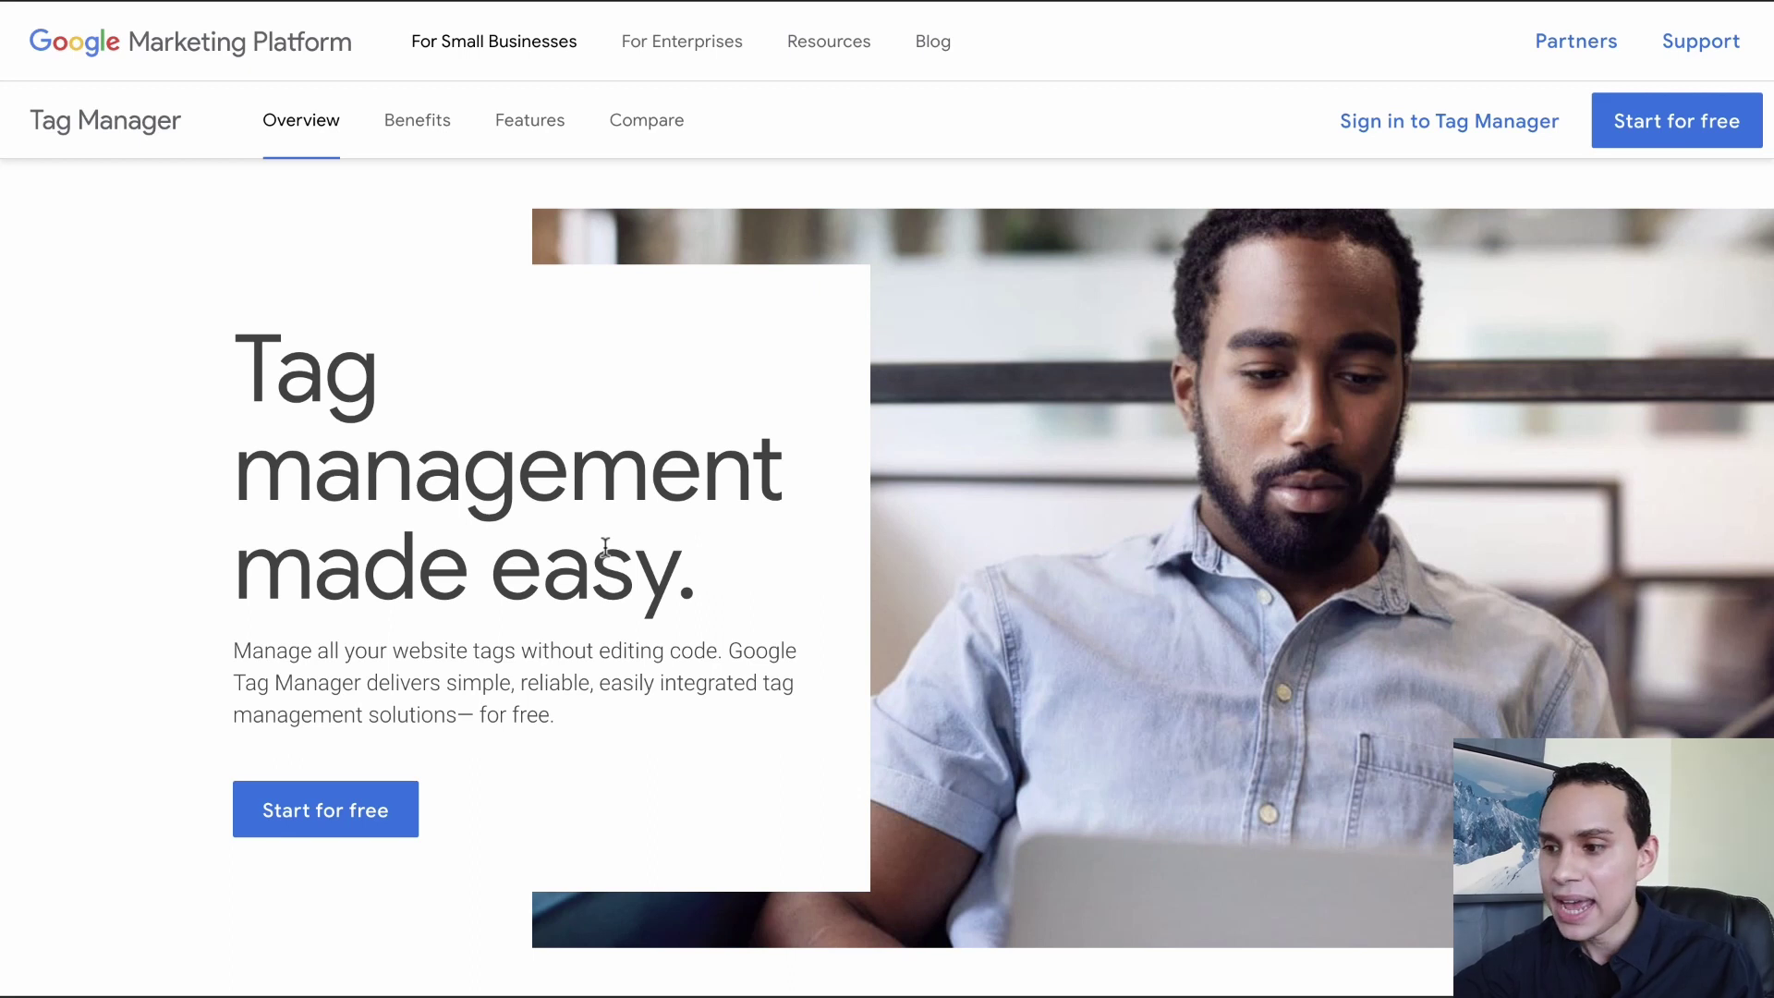
- Start a free Tag Manager account named 'Fresh Edge Companies' and scroll down to the container fields
left_click(1690, 139)
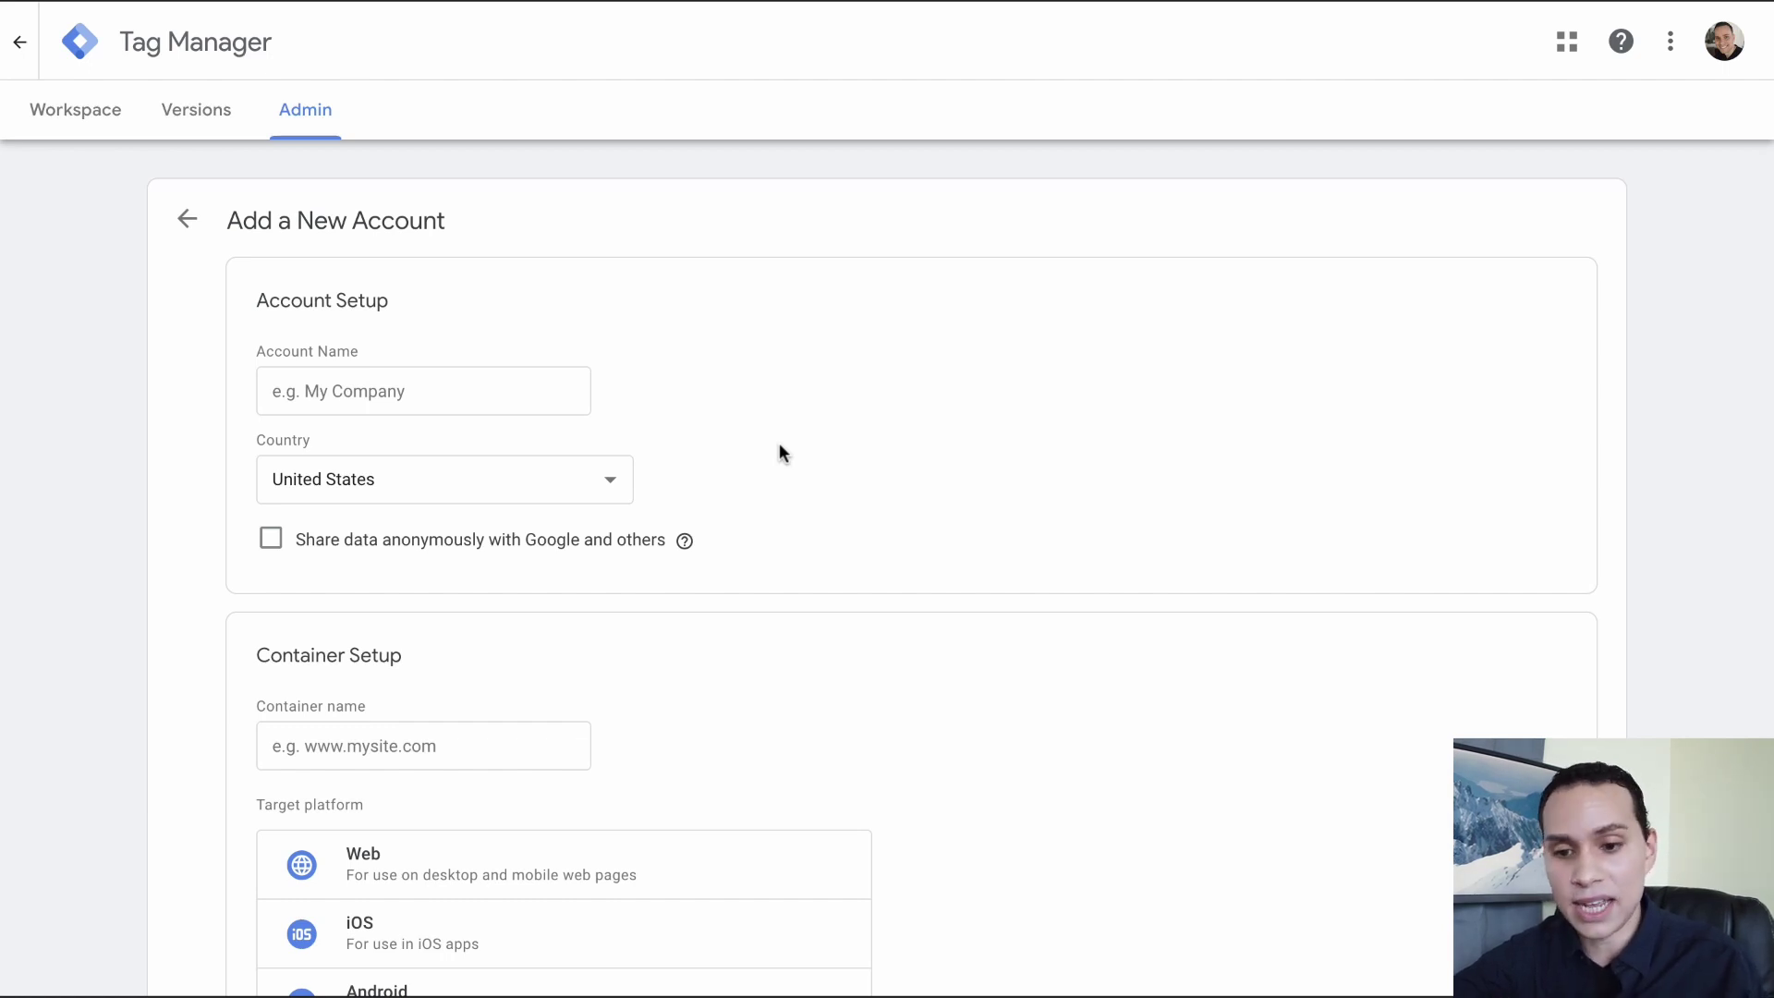
left_click(420, 393)
left_click(419, 448)
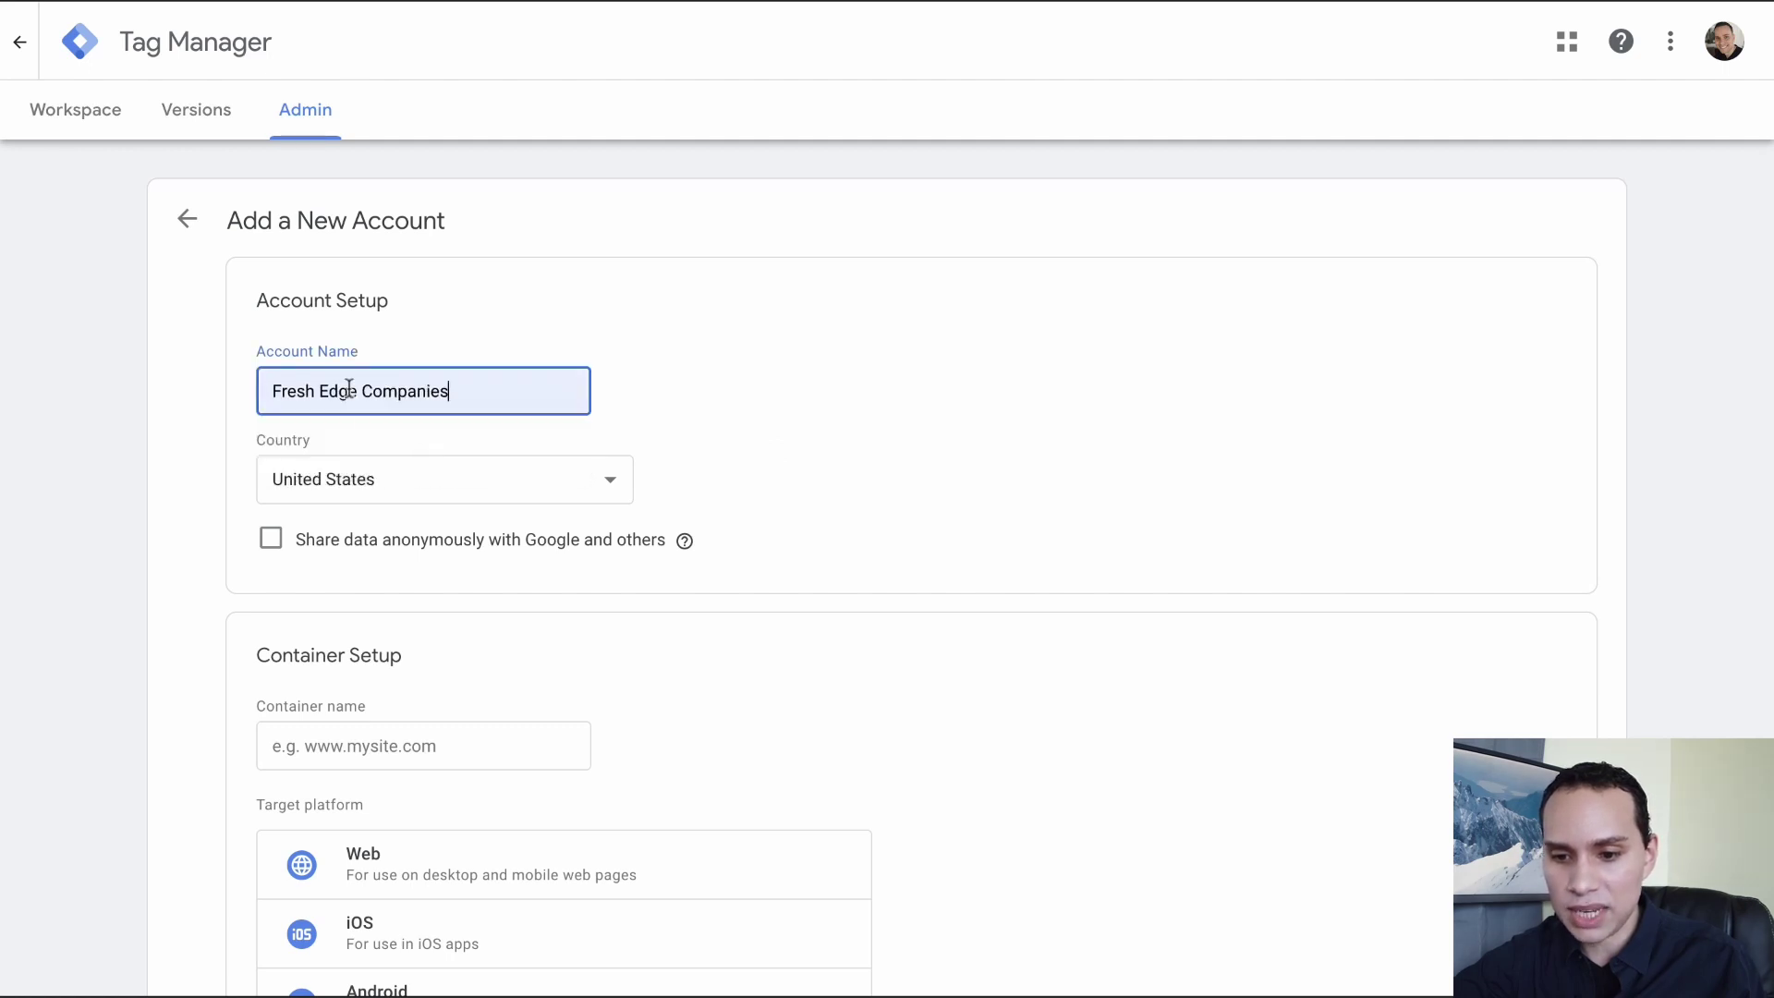
scroll(807, 390, "down", 3)
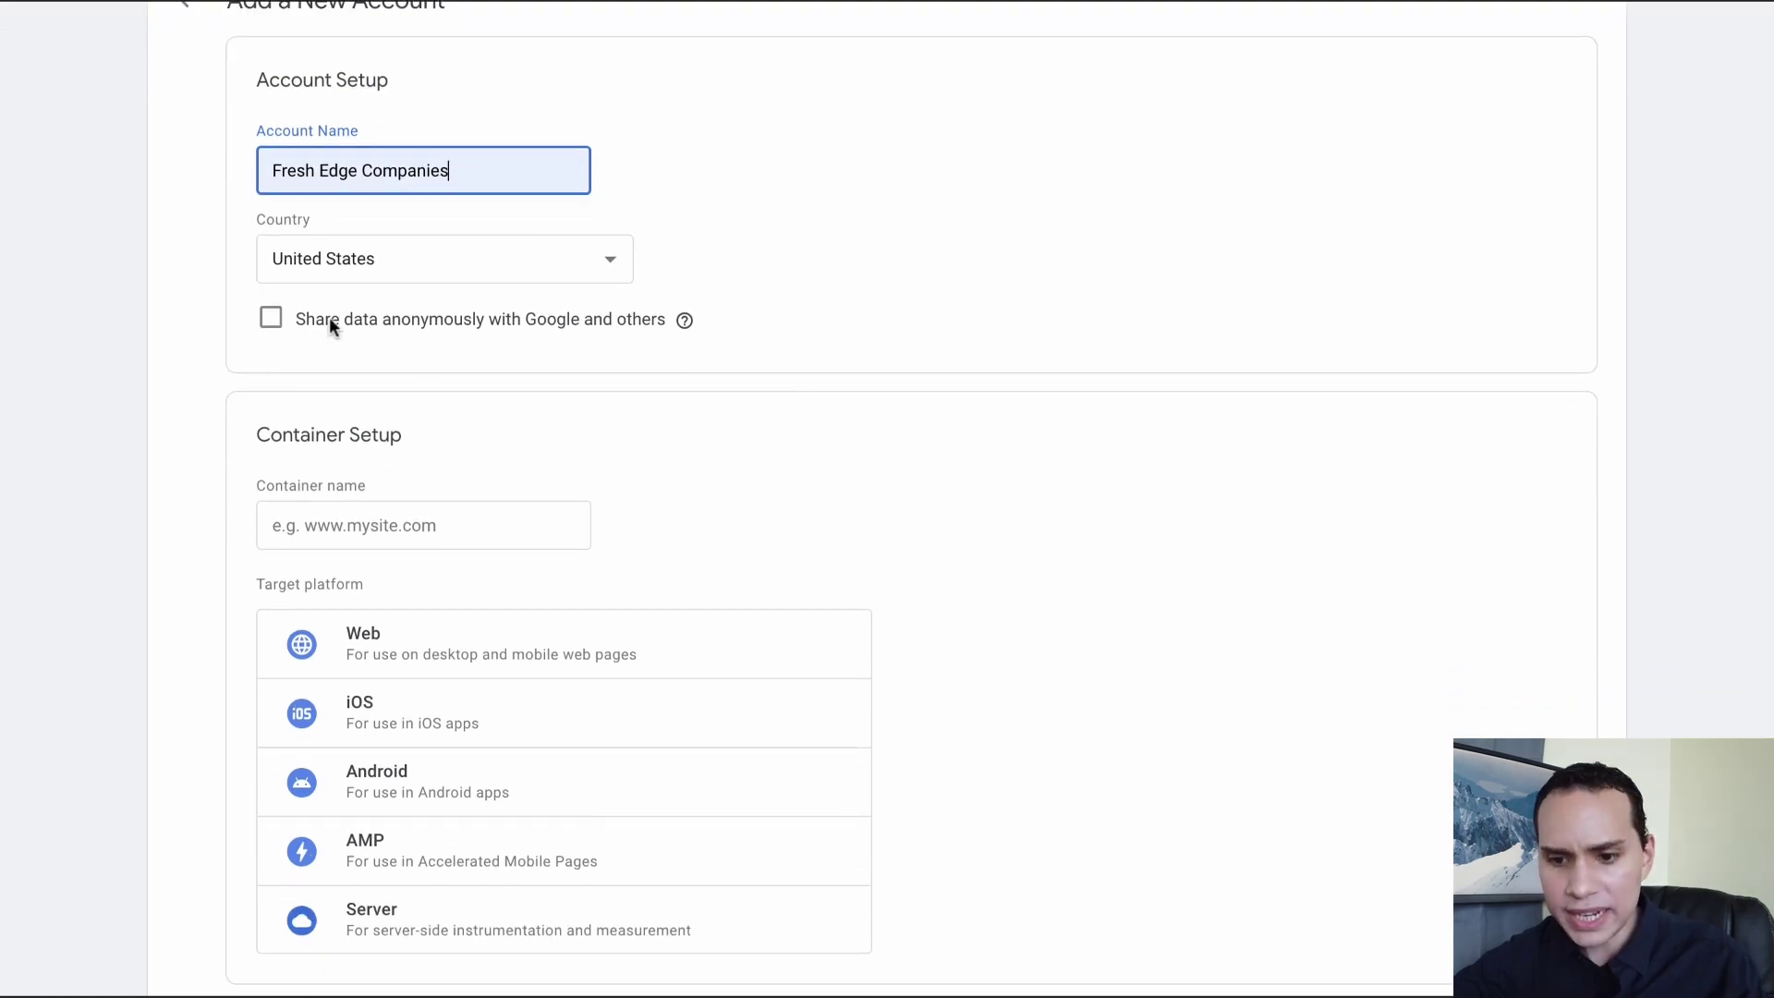
scroll(467, 316, "down", 2)
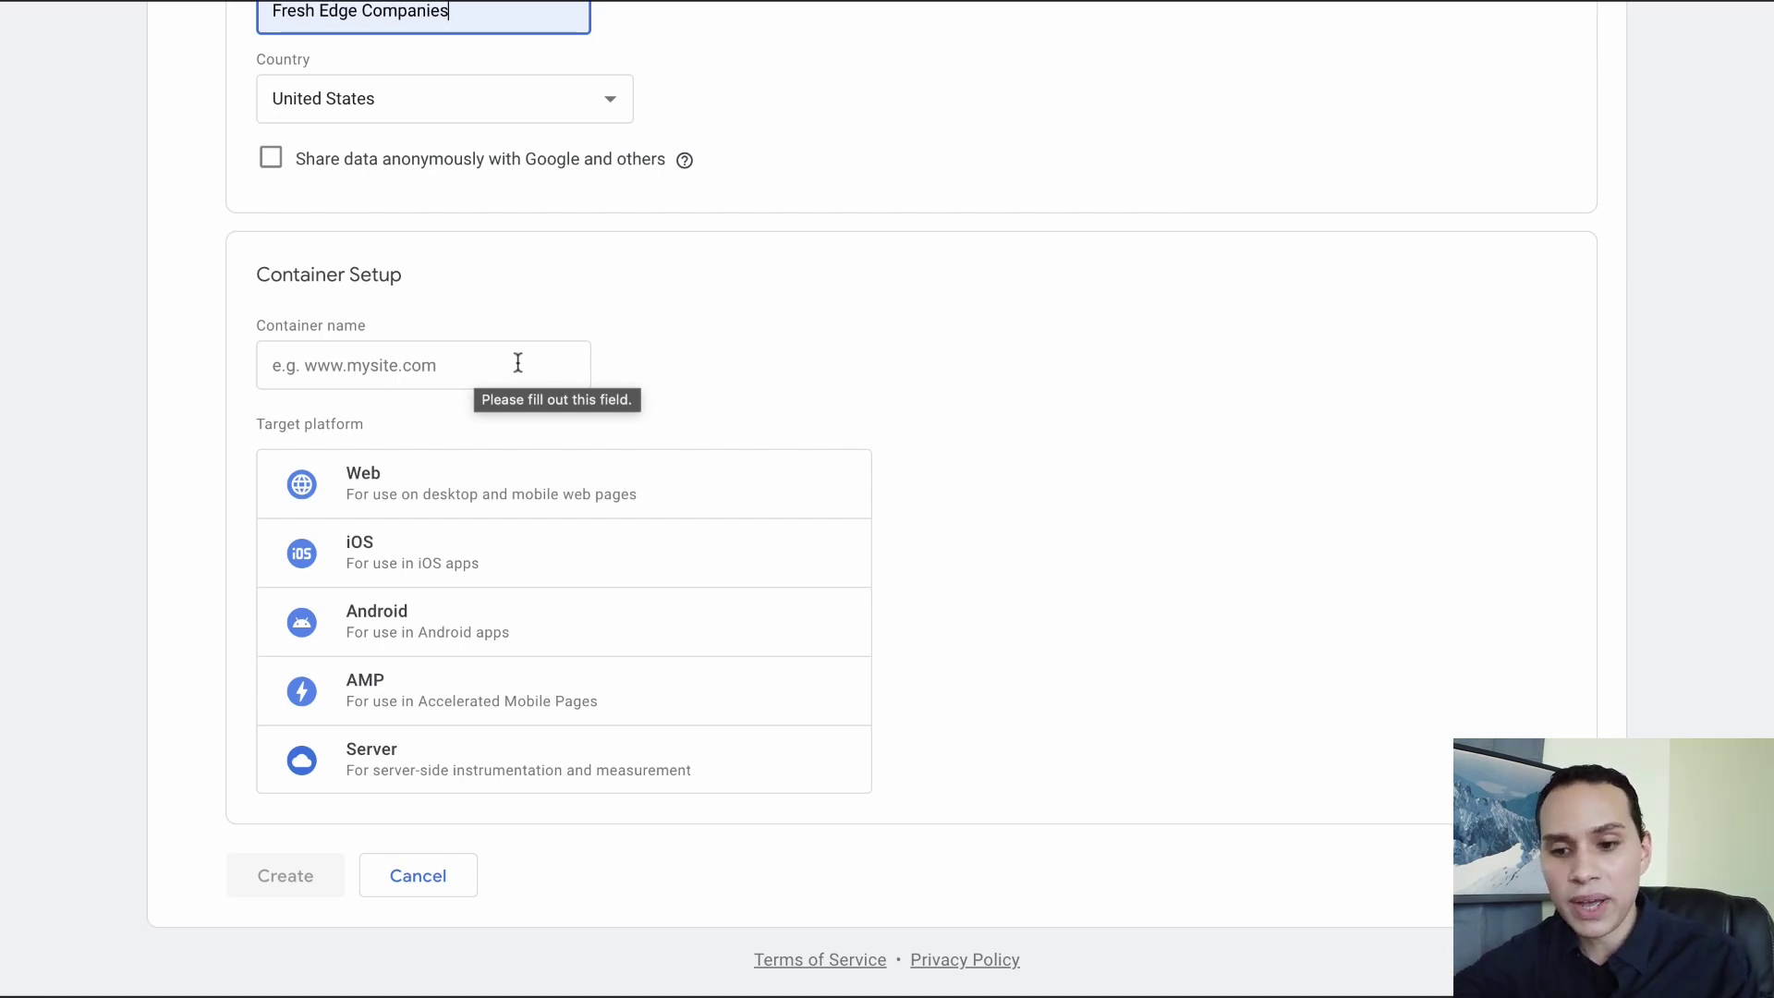
left_click(443, 367)
key("Escape")
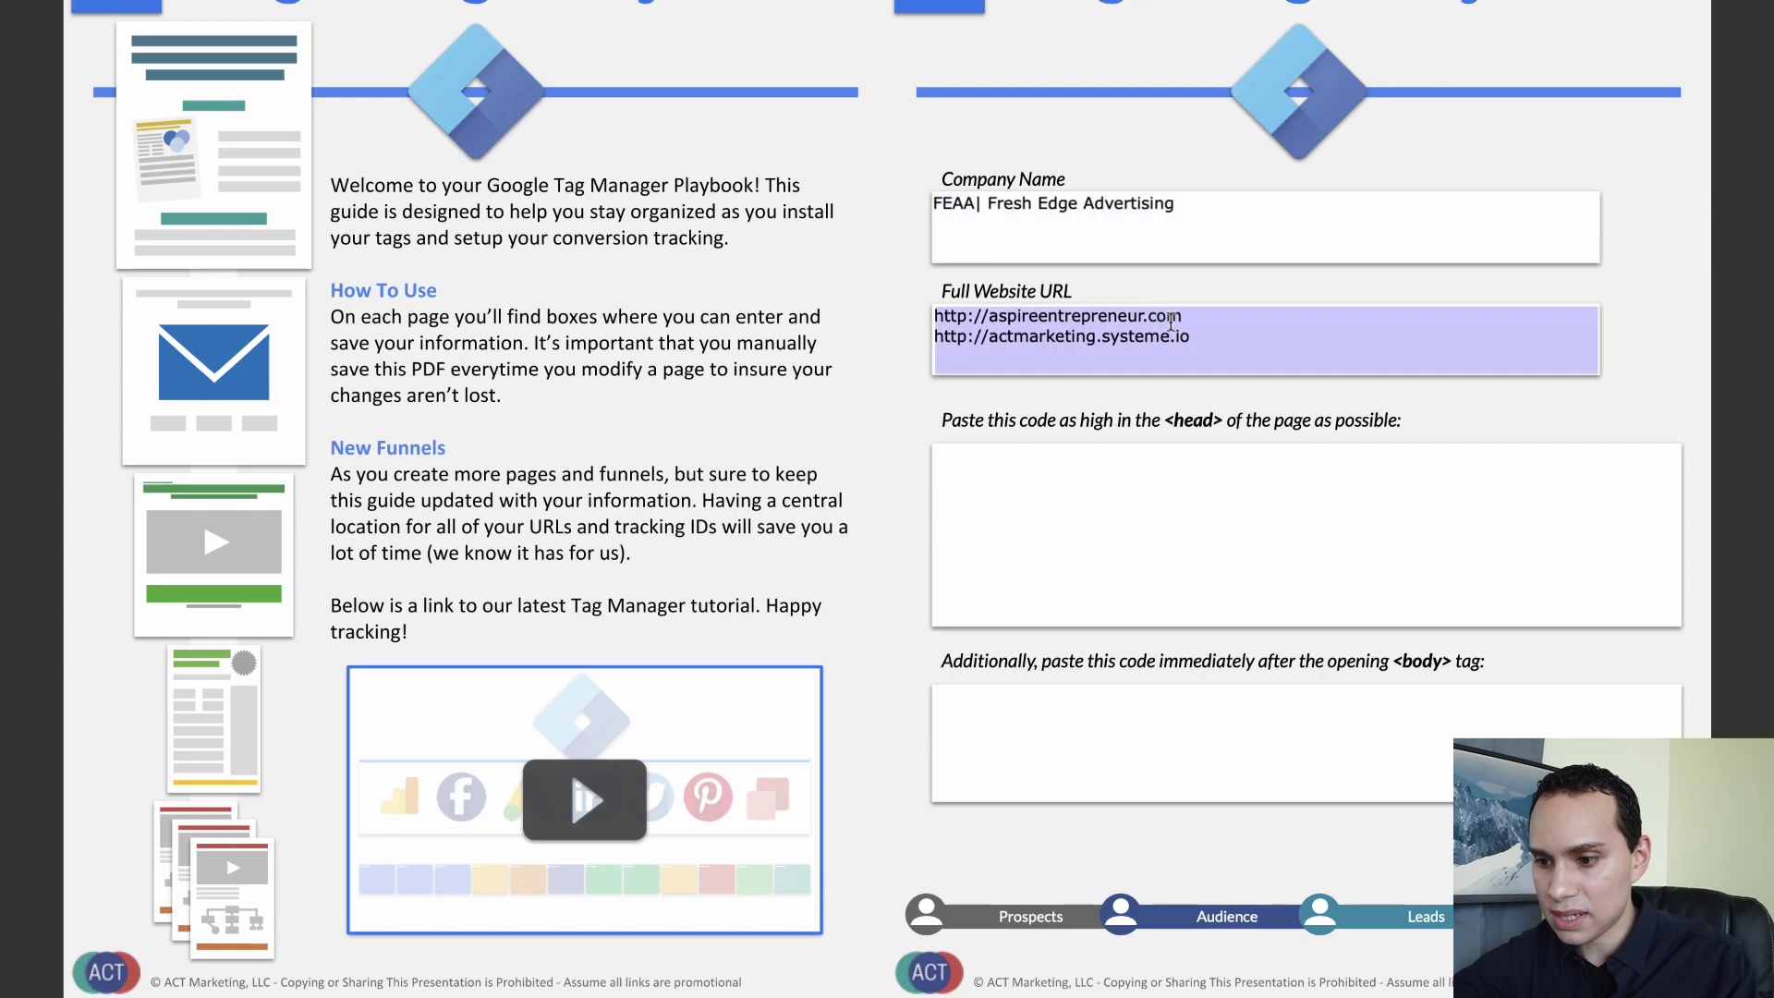
left_click(1184, 322)
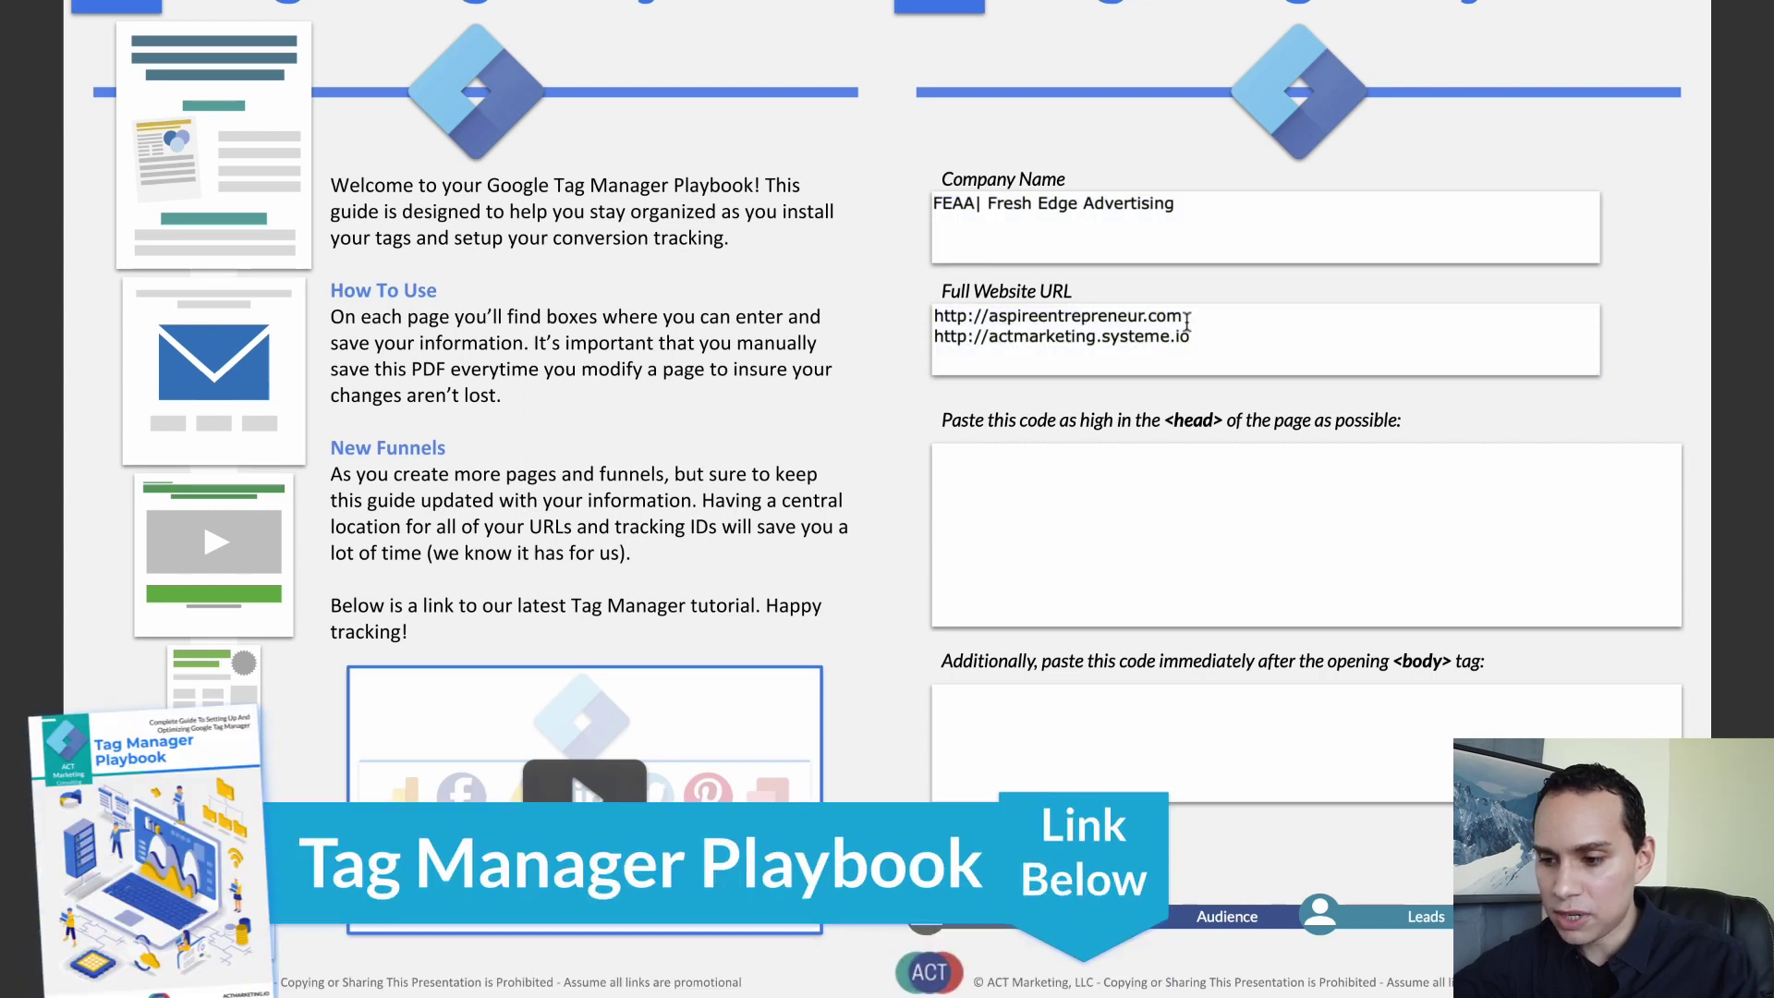
triple_click(1186, 320)
key("ctrl+c")
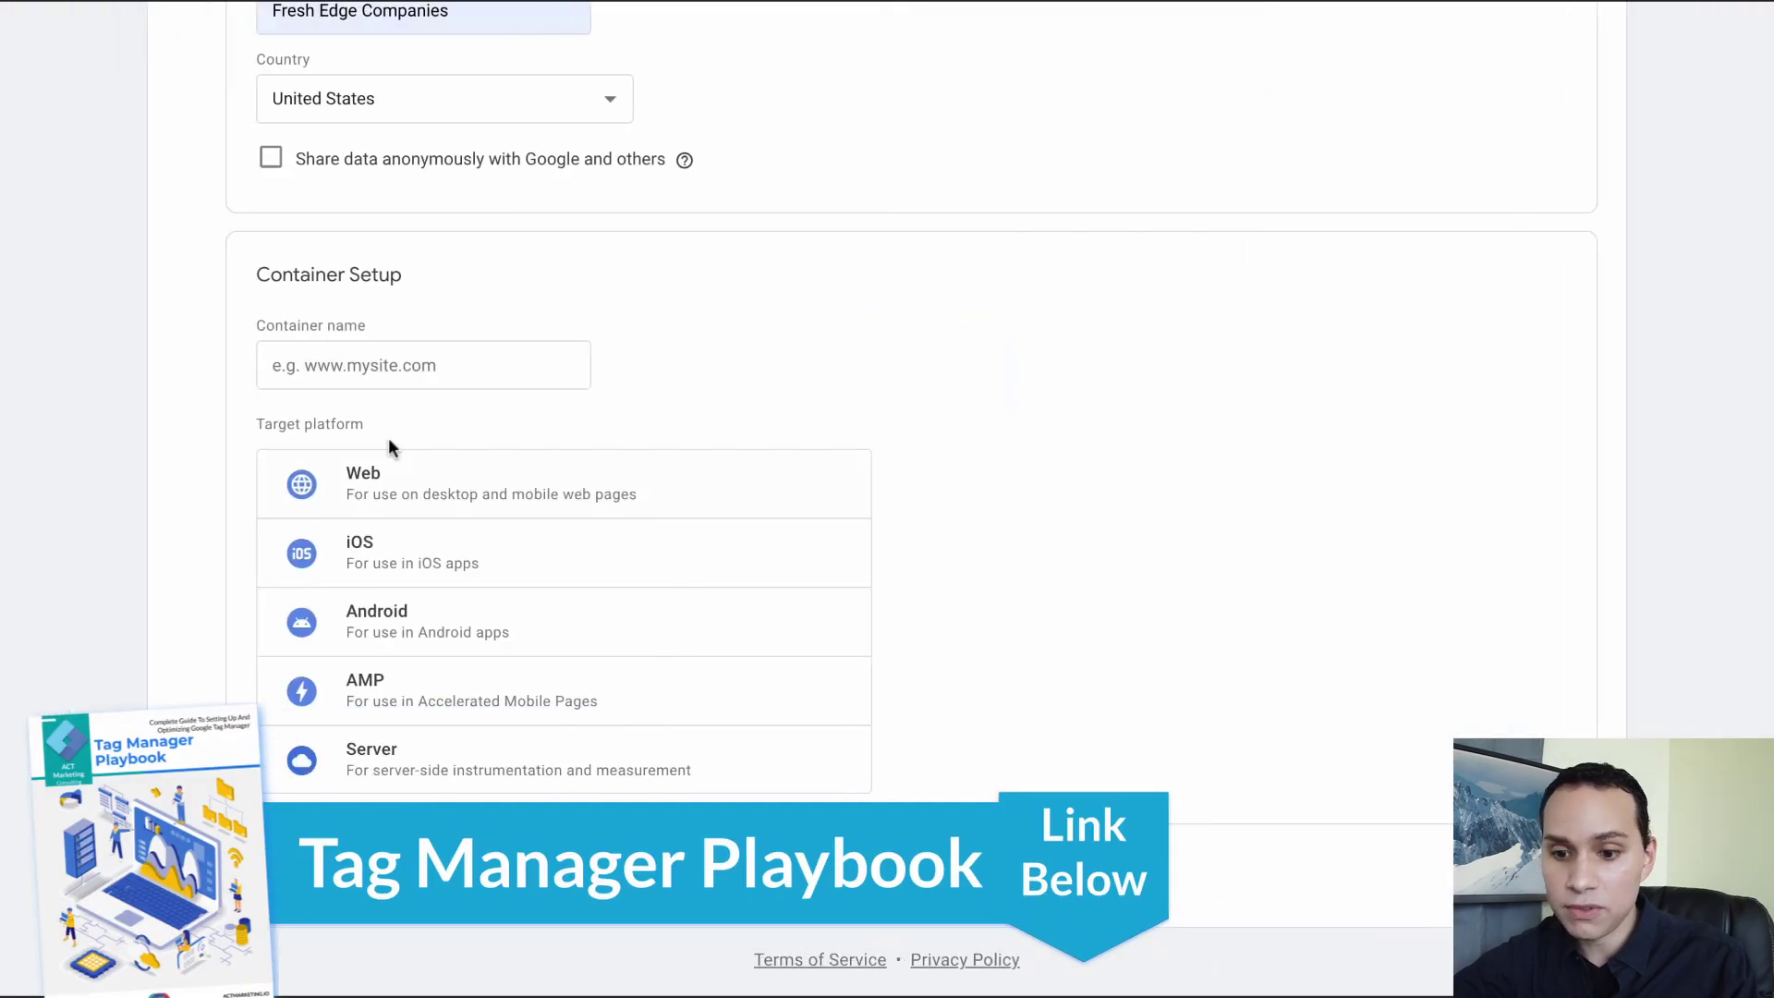
left_click(390, 370)
key("ctrl+v")
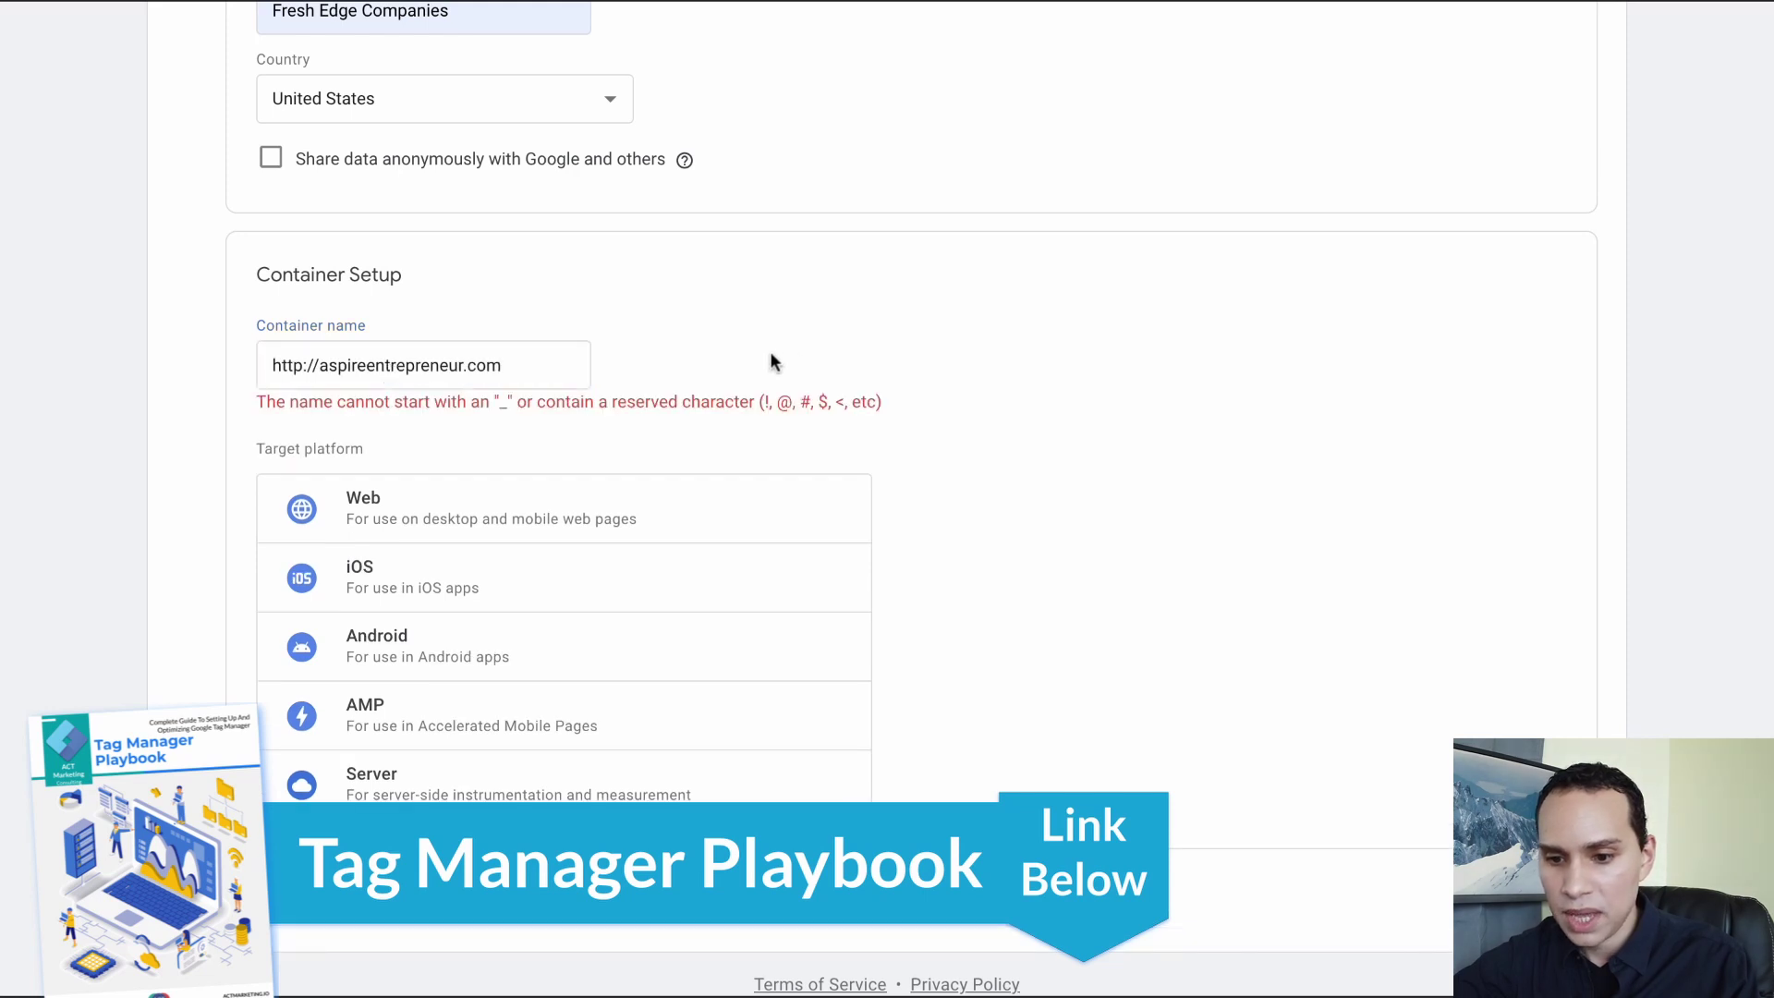
left_click(316, 368)
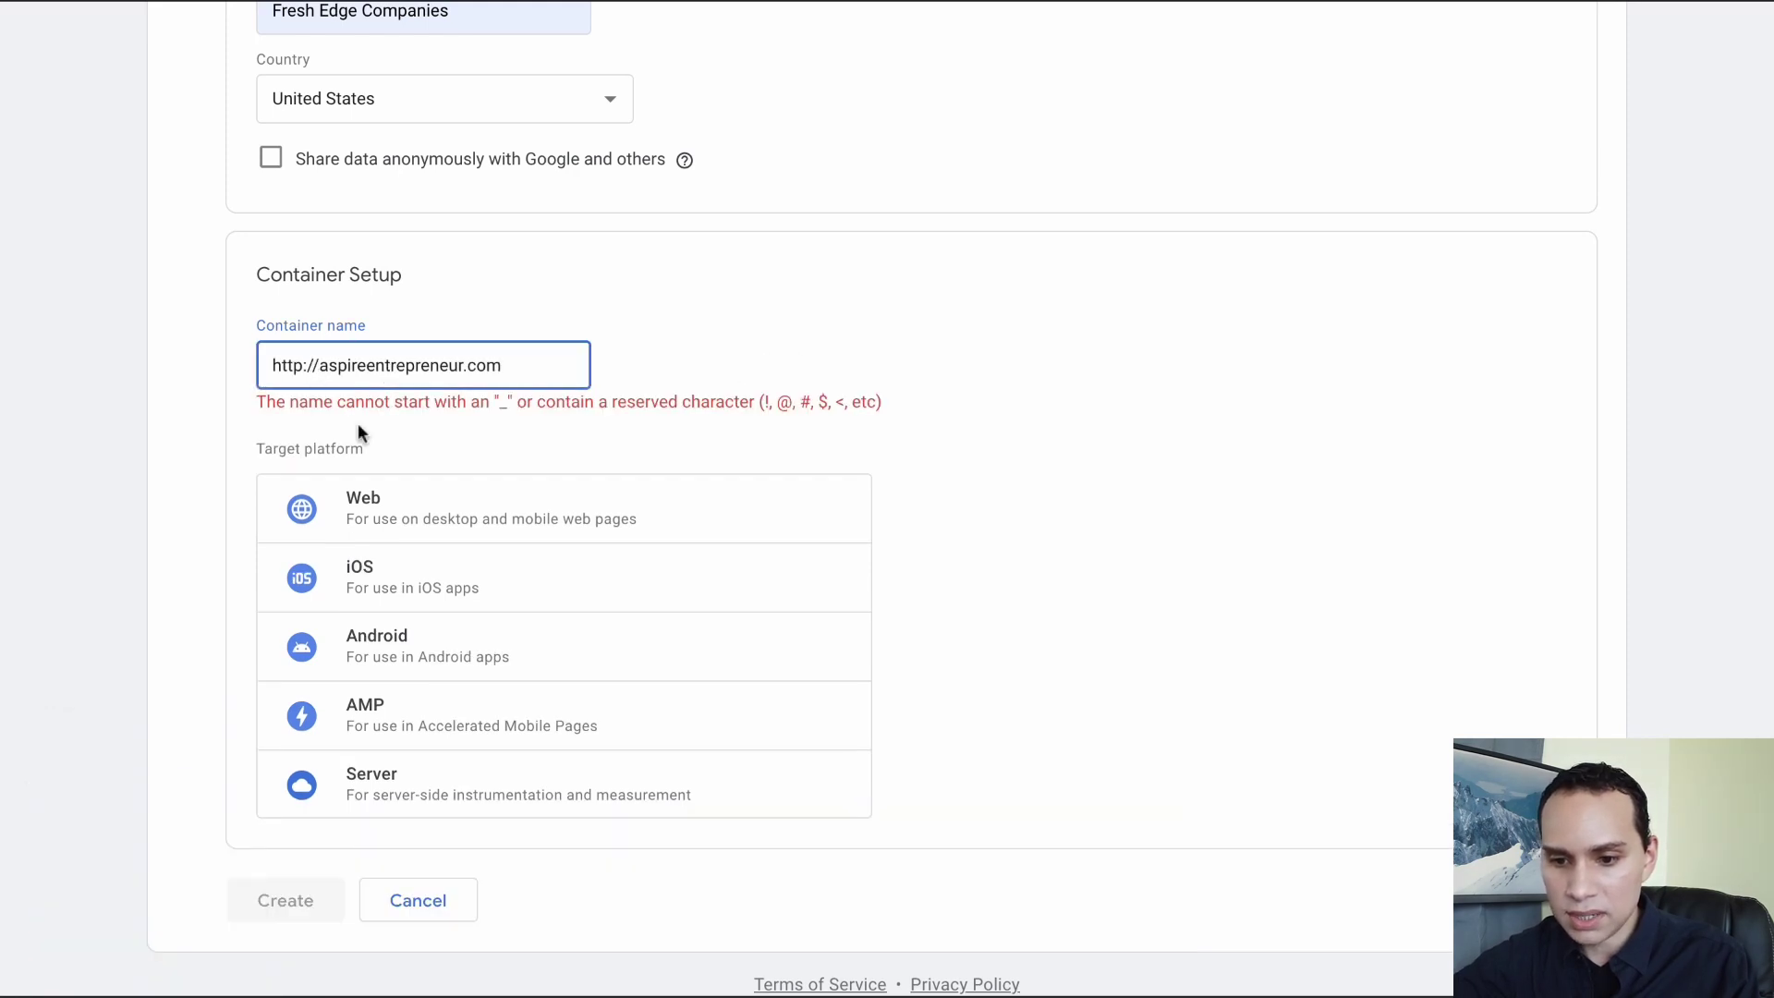
key("shift+Home")
key("BackSpace")
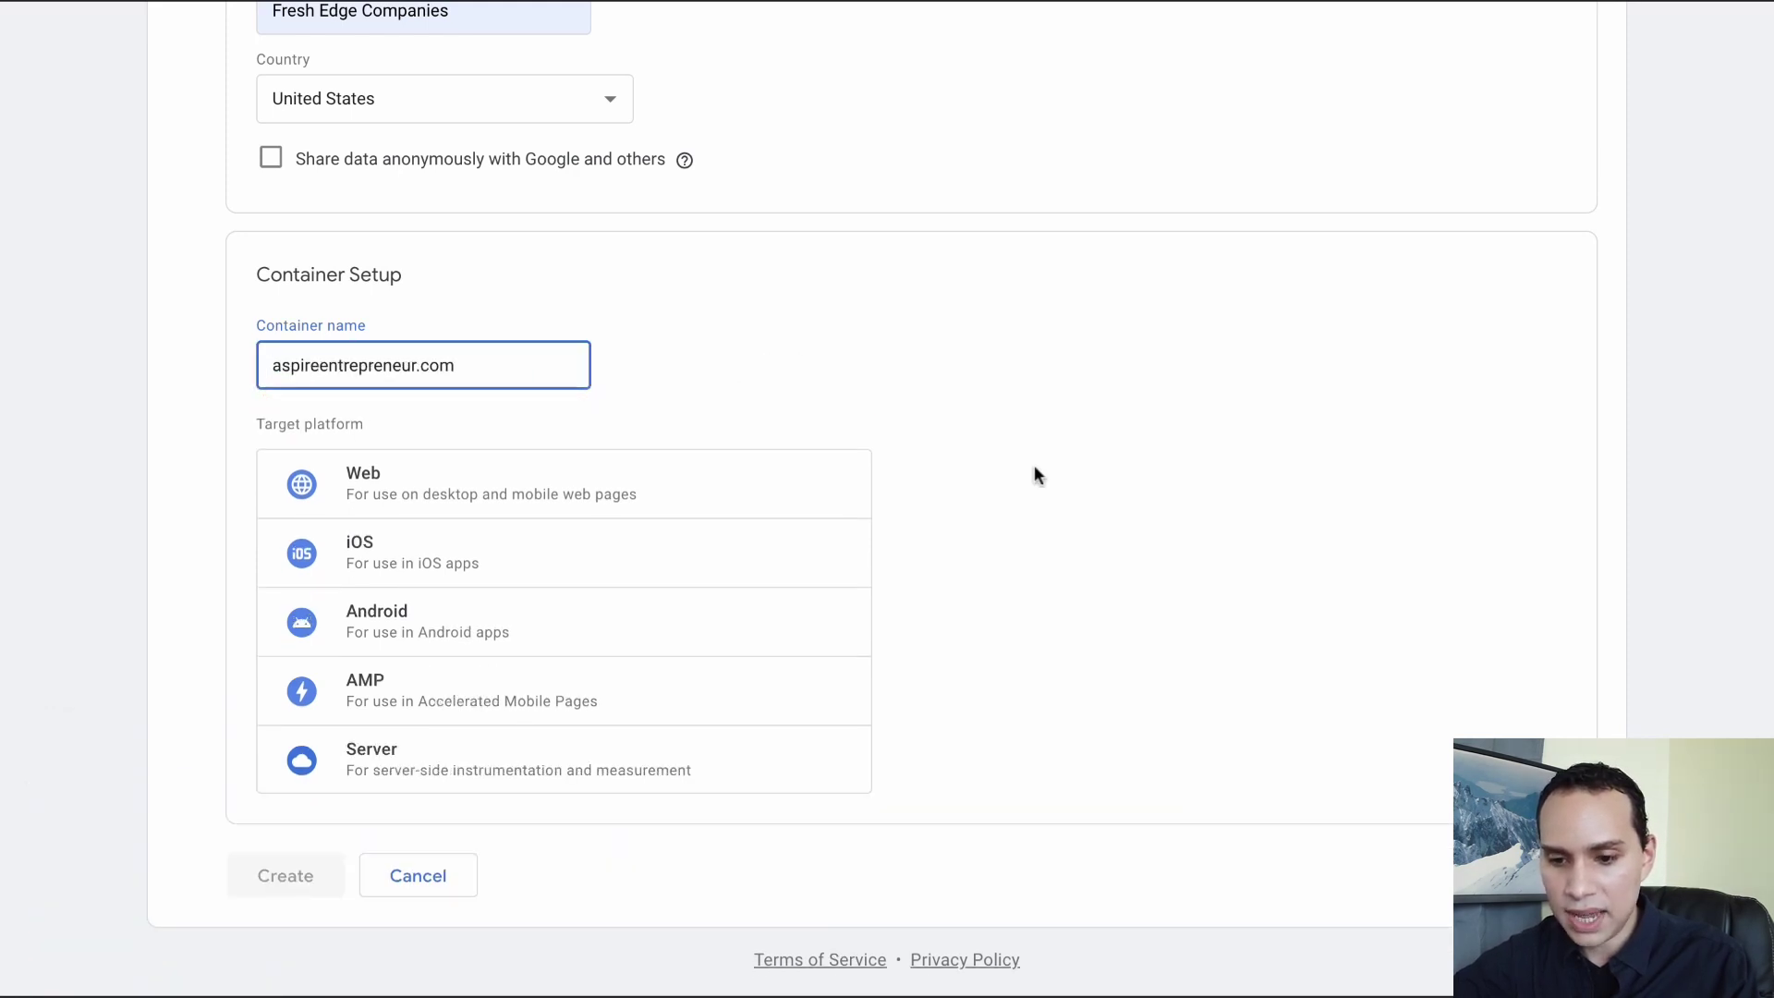
left_click(567, 495)
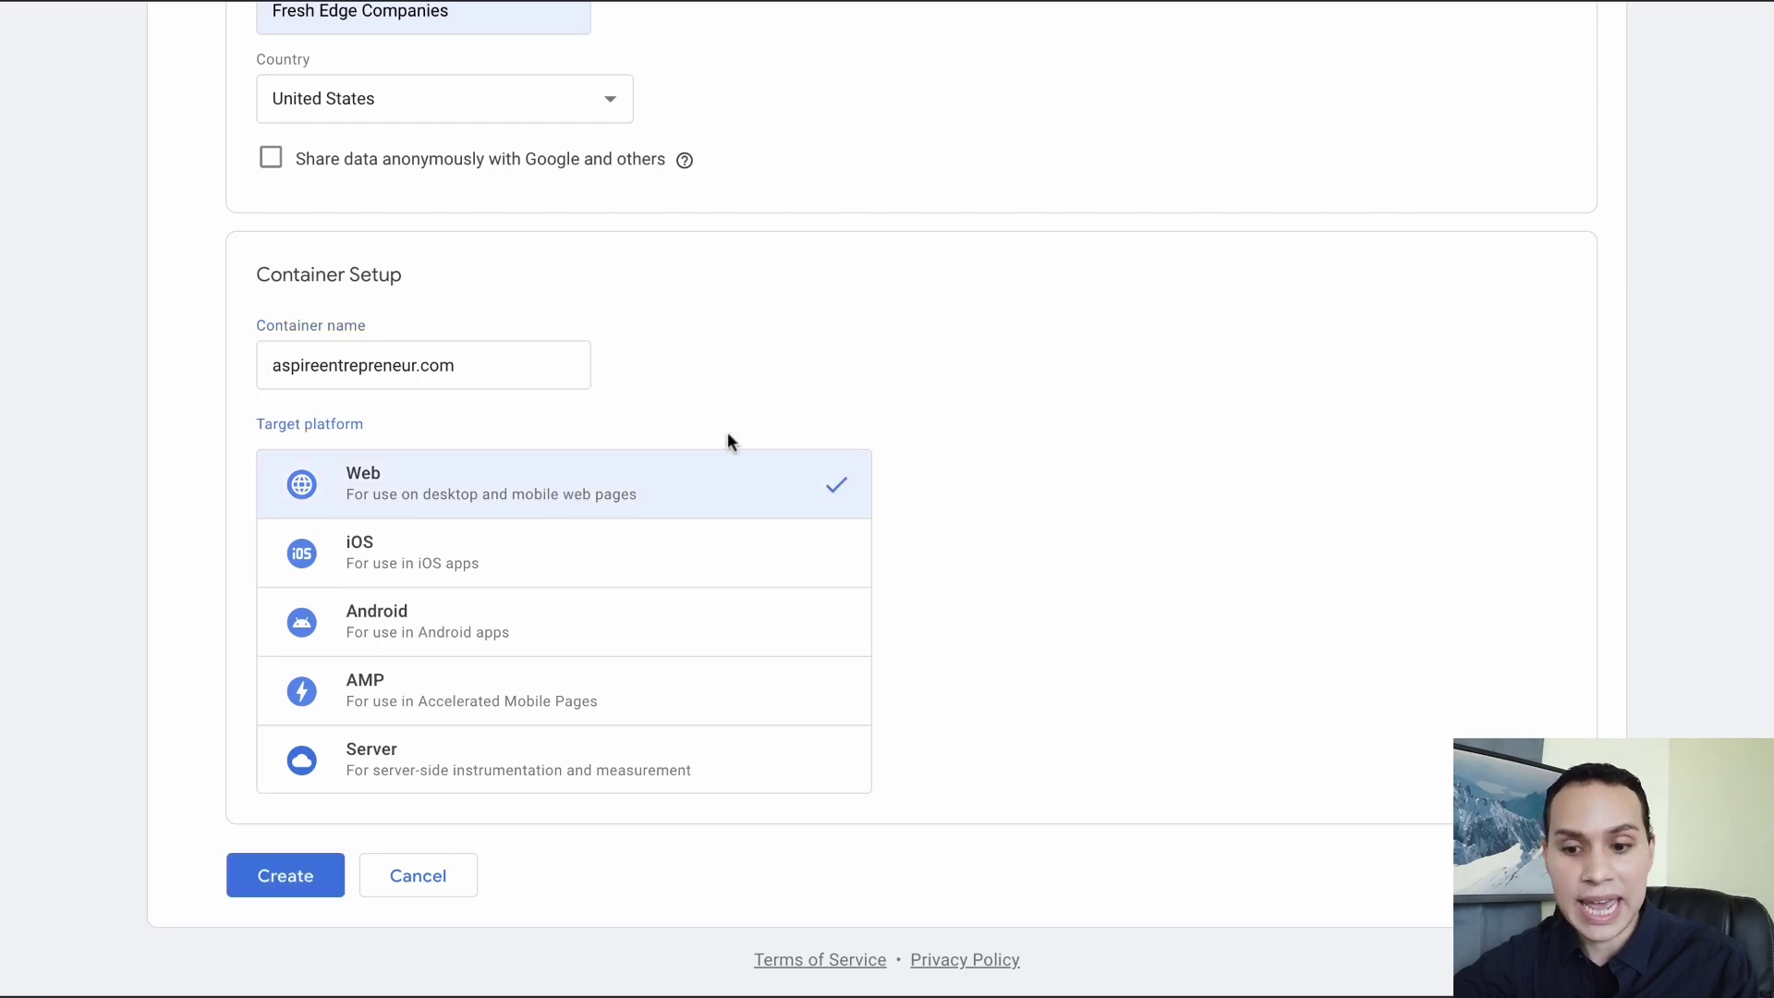
- Create the account and container, accepting the GDPR data processing terms
left_click(314, 878)
scroll(1011, 425, "down", 5)
left_click(395, 959)
left_click(1705, 42)
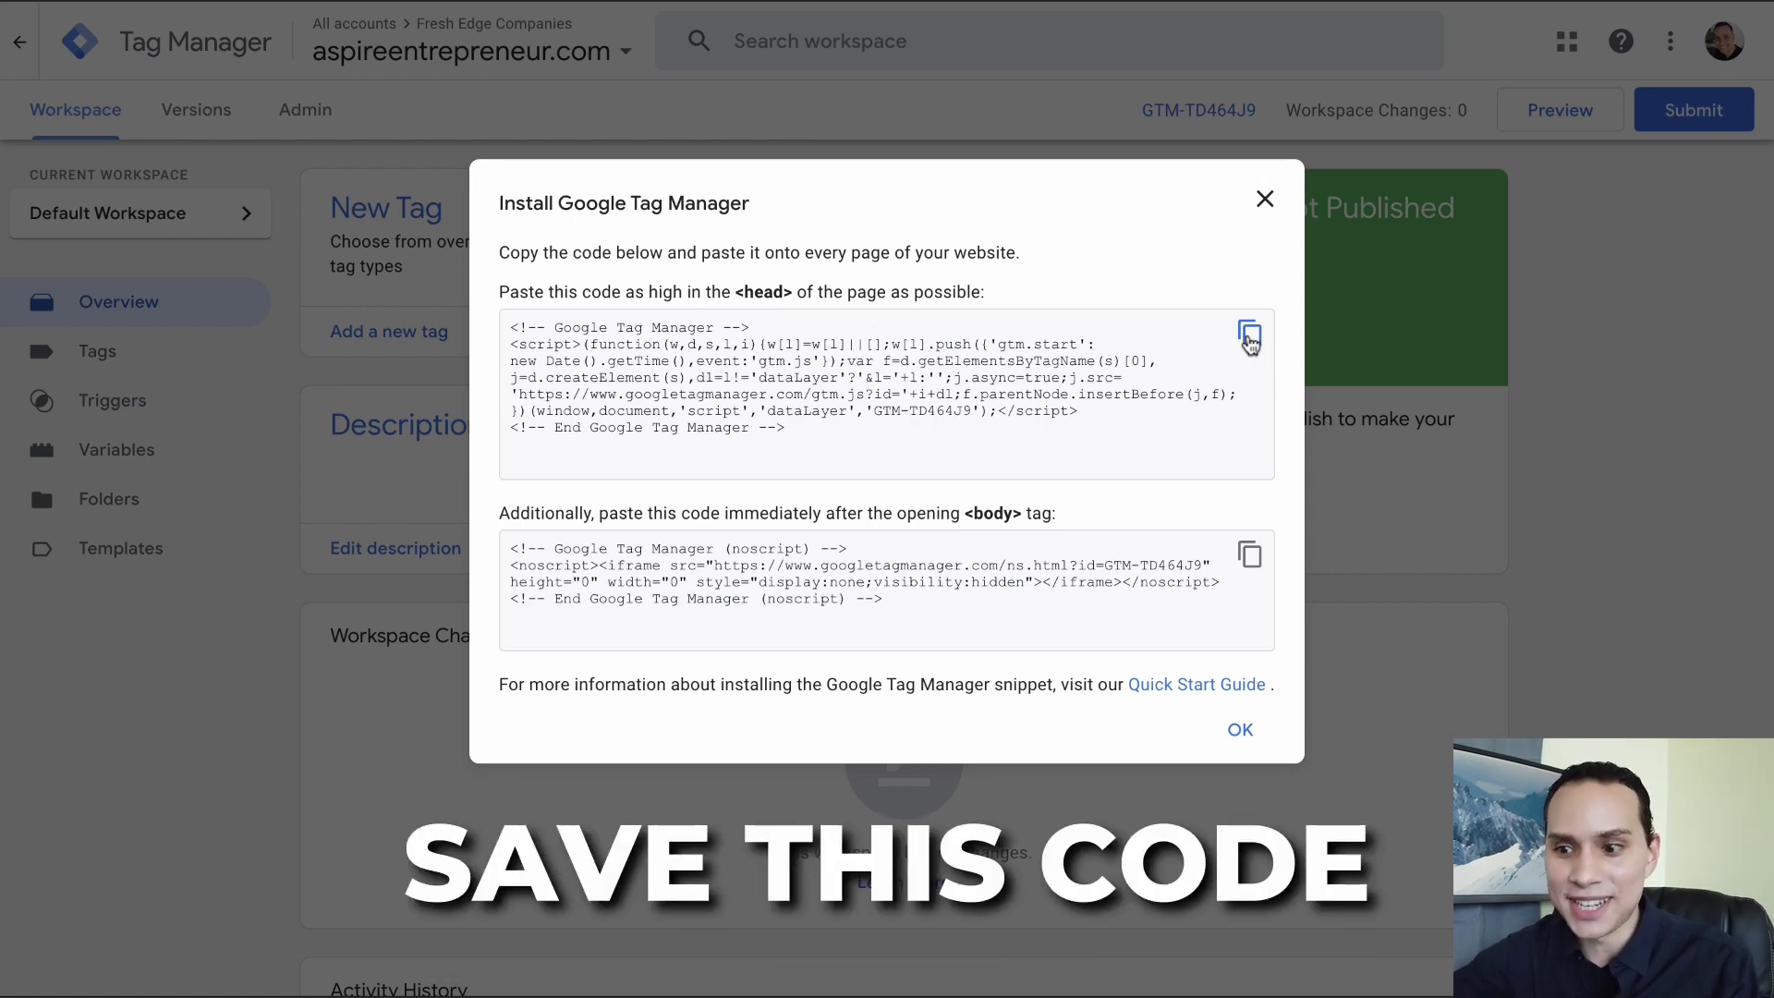
- Copy the head install snippet into the playbook PDF's head-code box
left_click(1249, 340)
key("ctrl+Right")
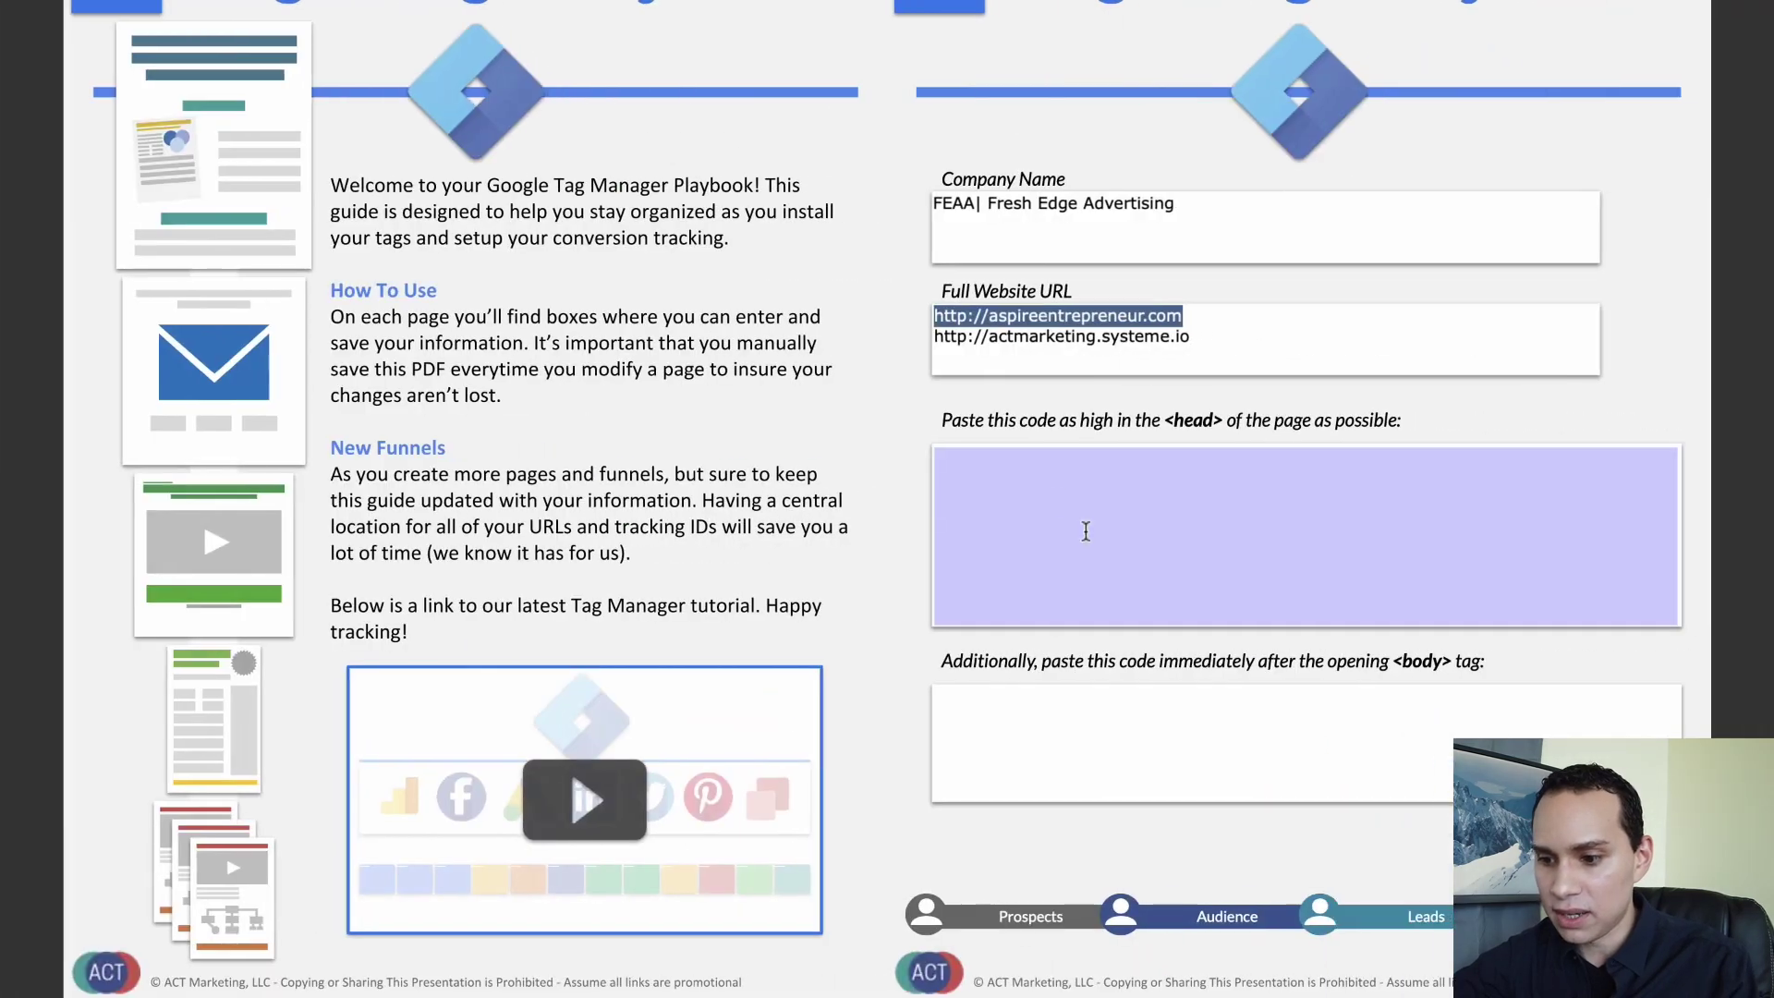
left_click(1057, 499)
key("ctrl+v")
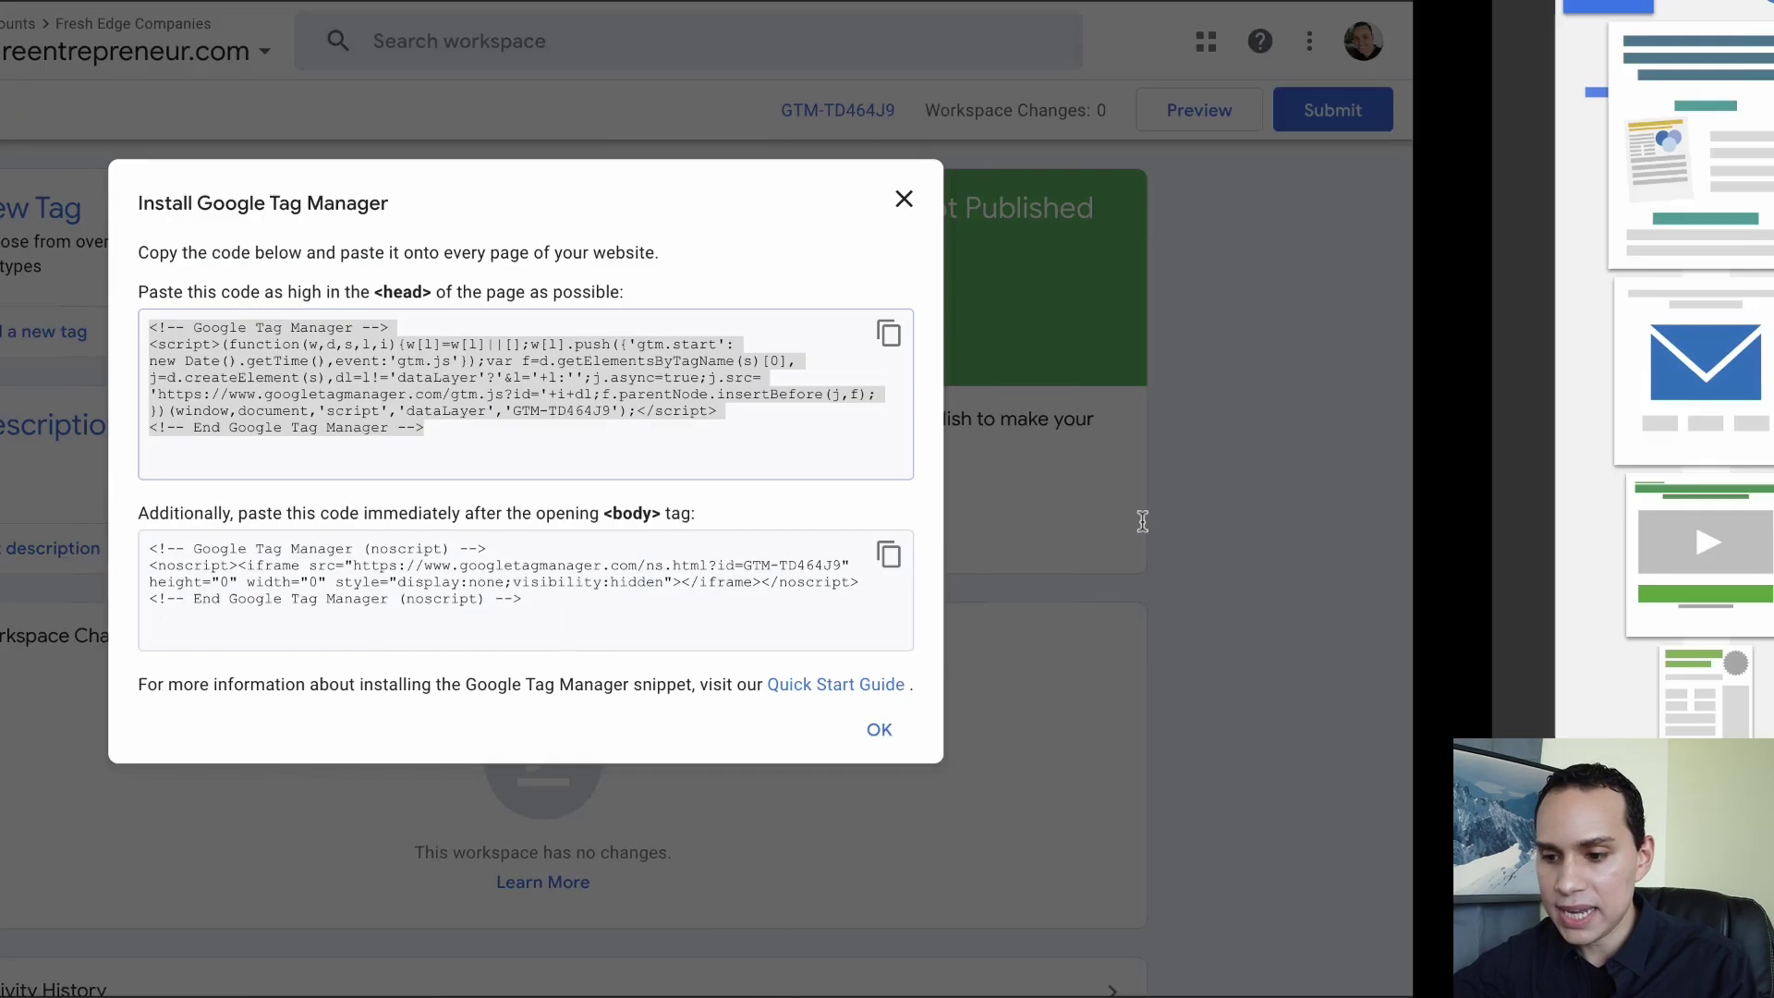
key("ctrl+Left")
- Copy the body install snippet into the playbook PDF's body-code box and check both pastes
left_click(1251, 553)
key("ctrl+Right")
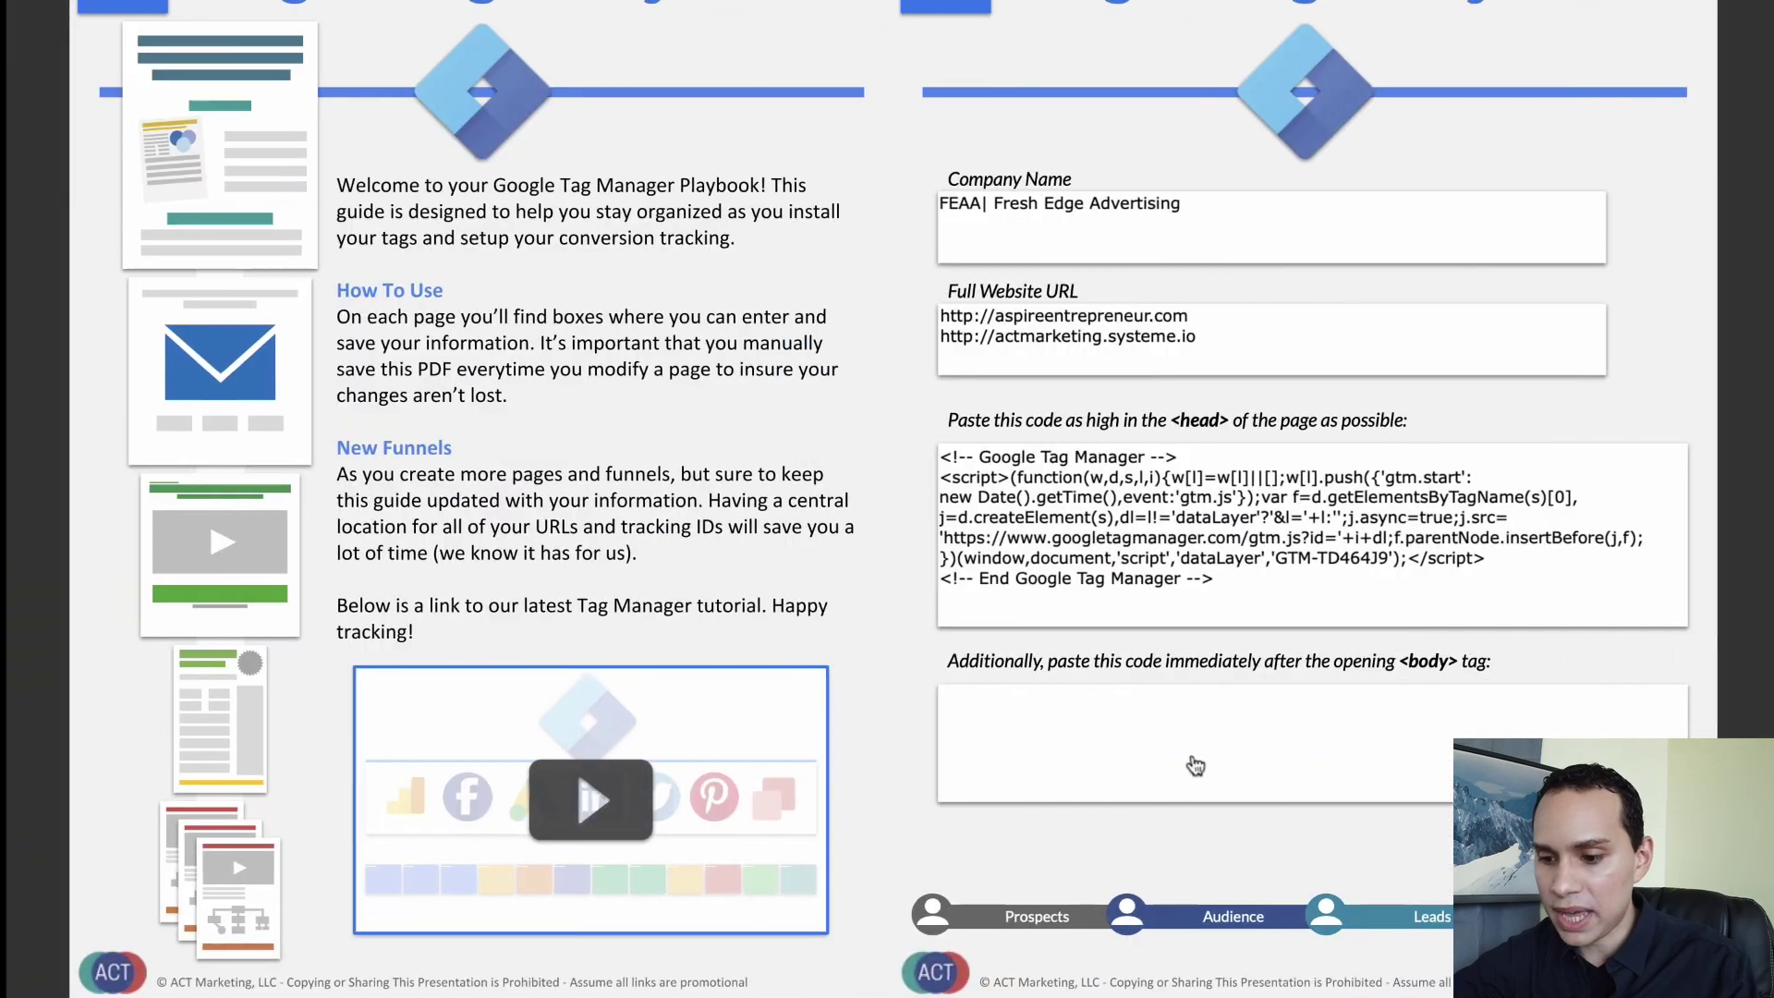
left_click(1055, 723)
key("ctrl+v")
key("ctrl+Left")
key("ctrl+Right")
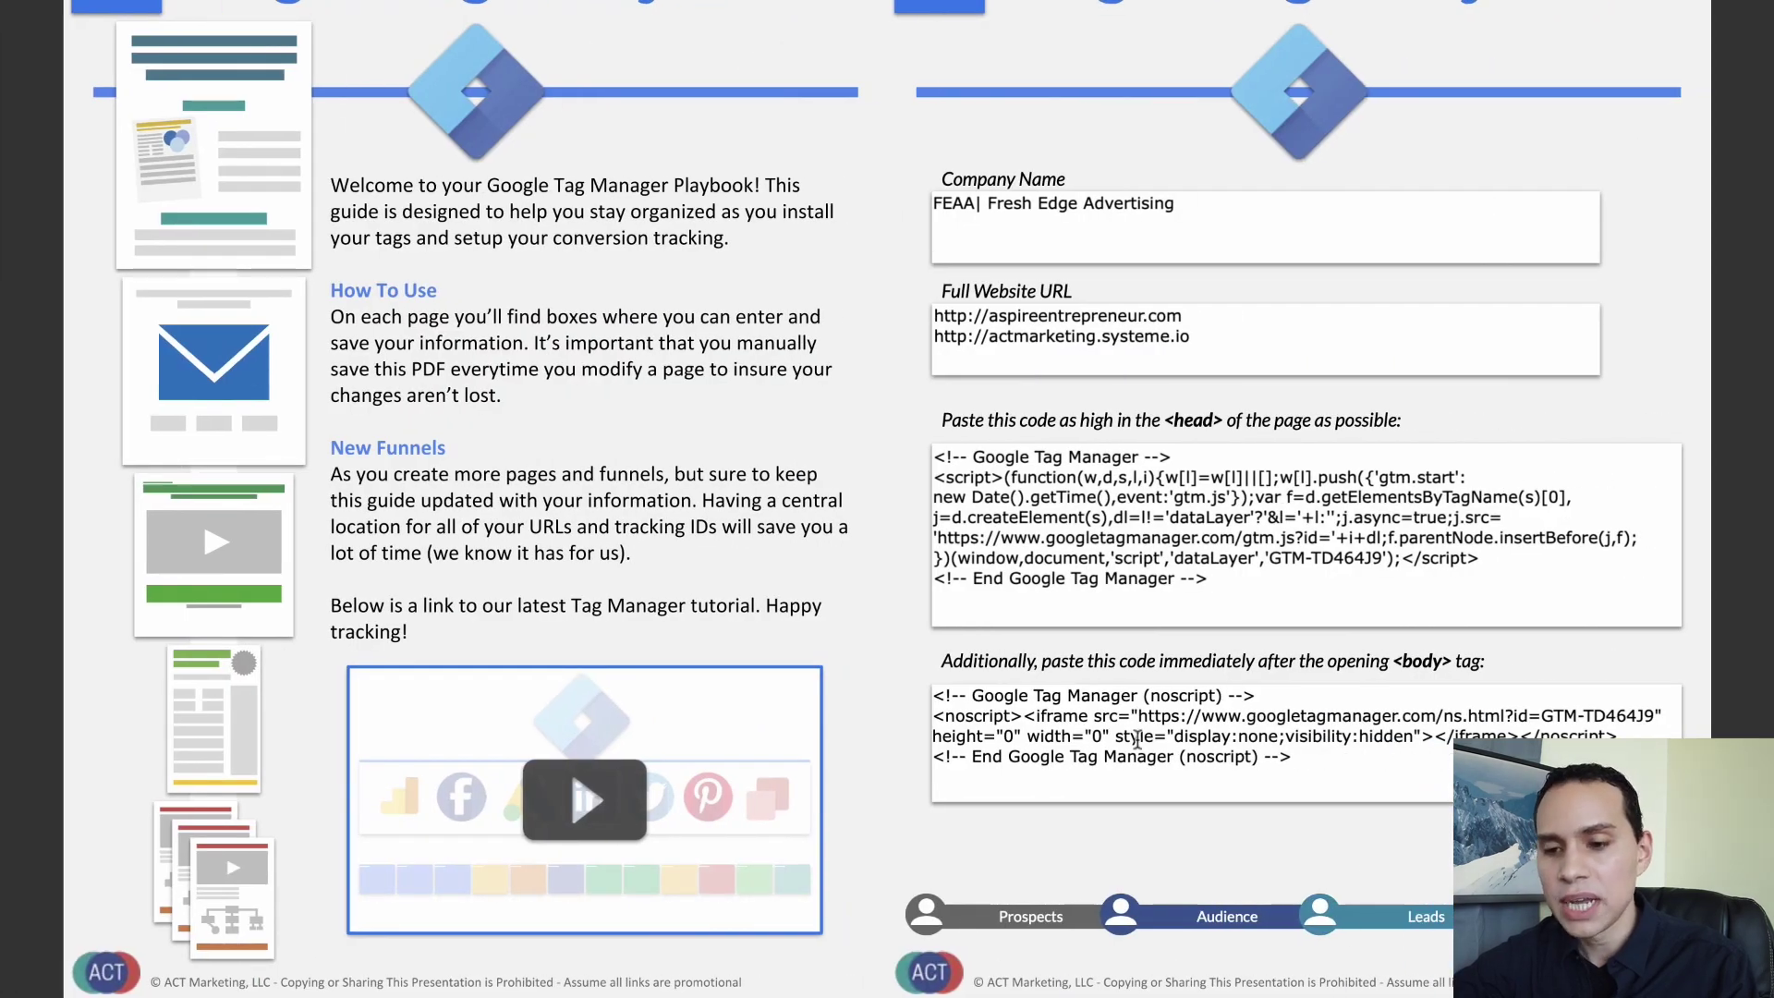
key("ctrl+Left")
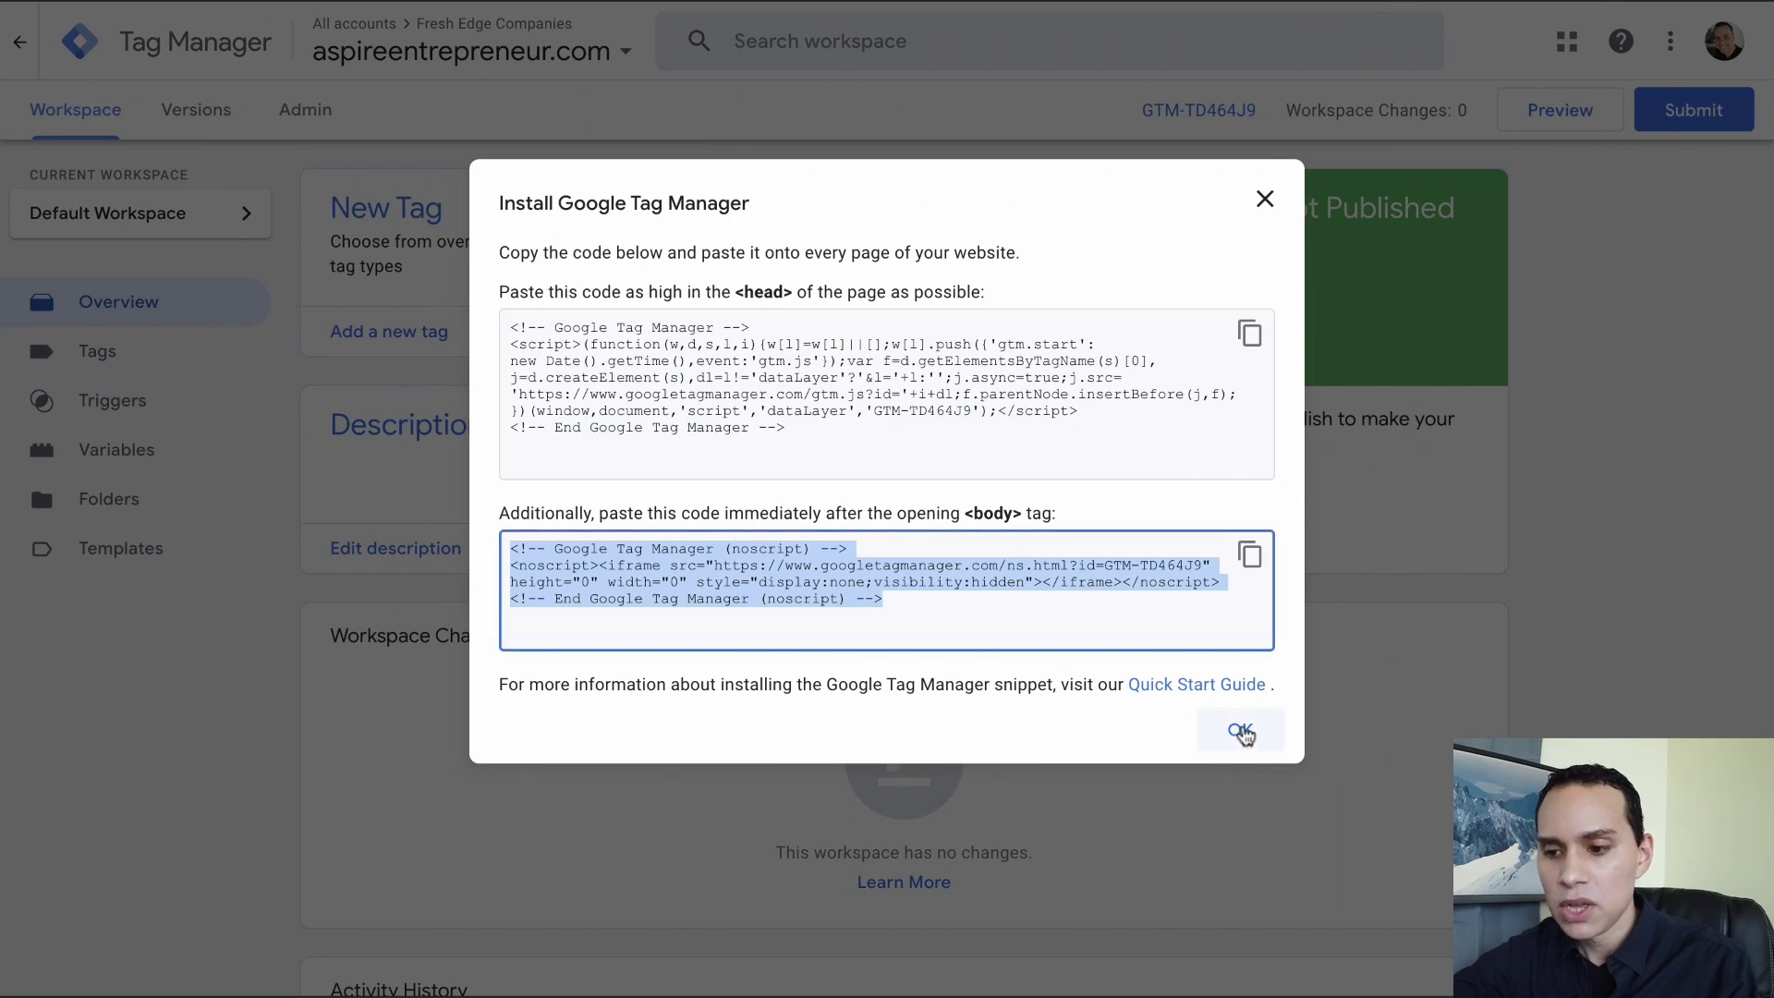
- Close the install code, reopen aspireentrepreneur.com from All accounts, and reshow the GTM-TD464J9 code
left_click(1241, 732)
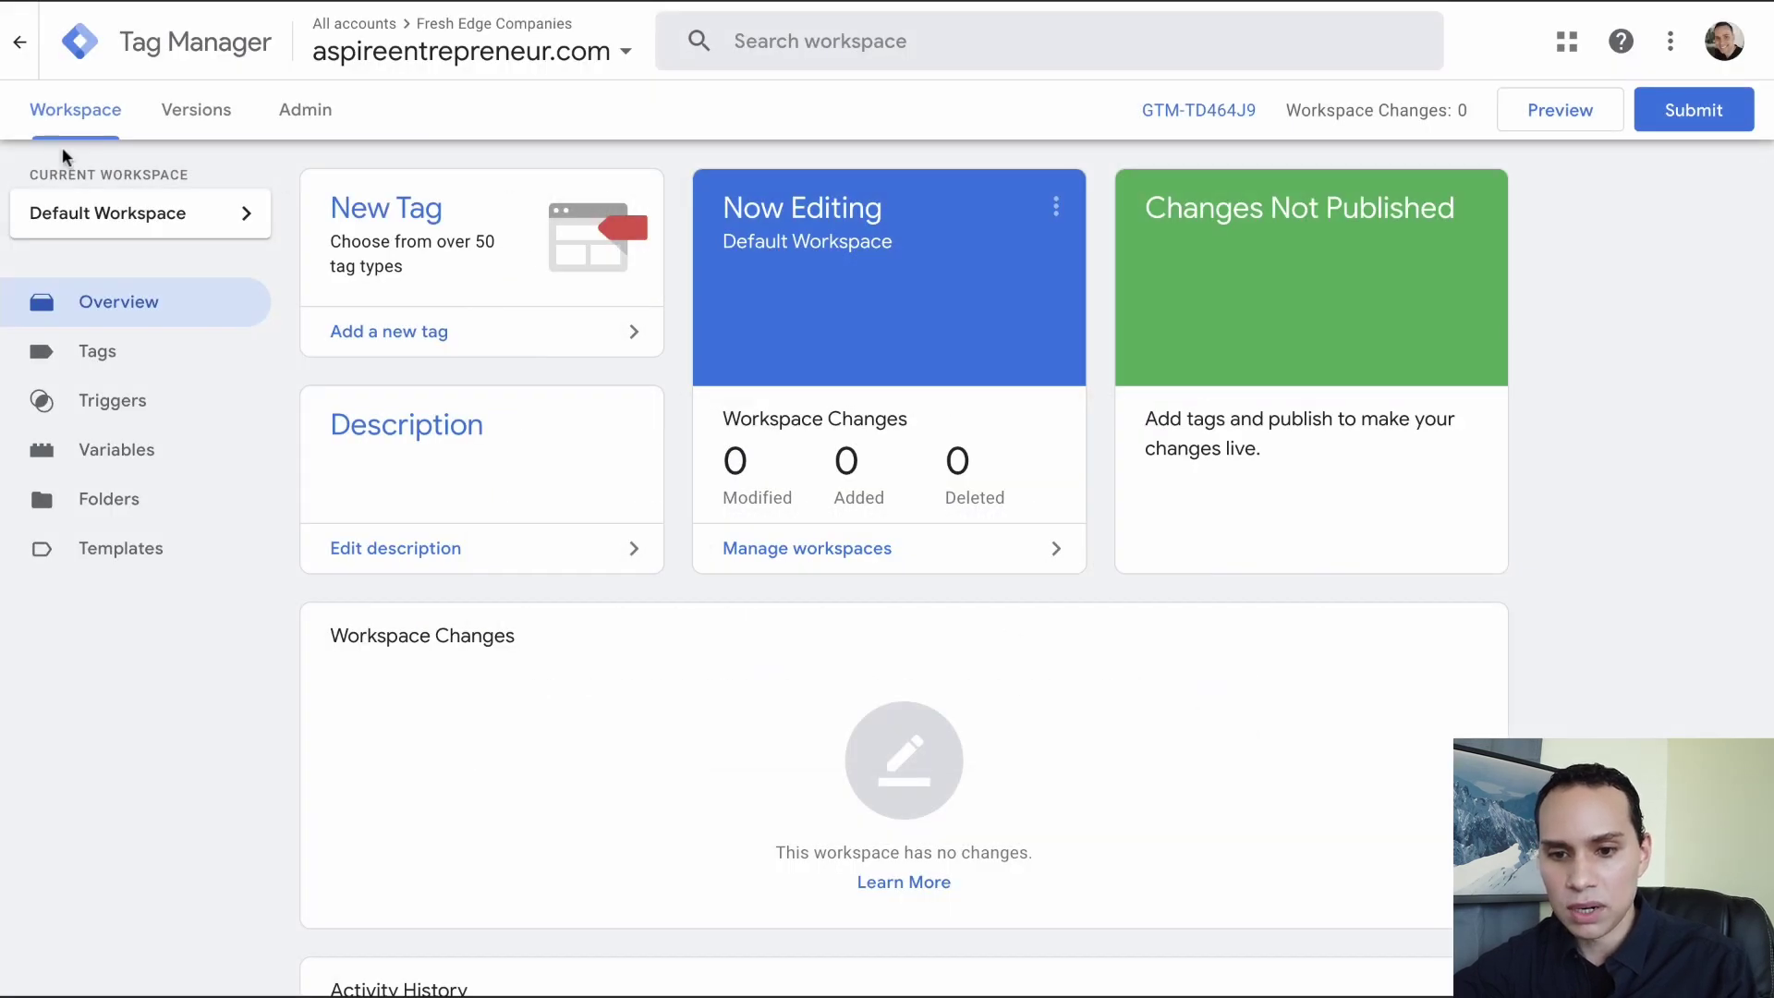
left_click(19, 41)
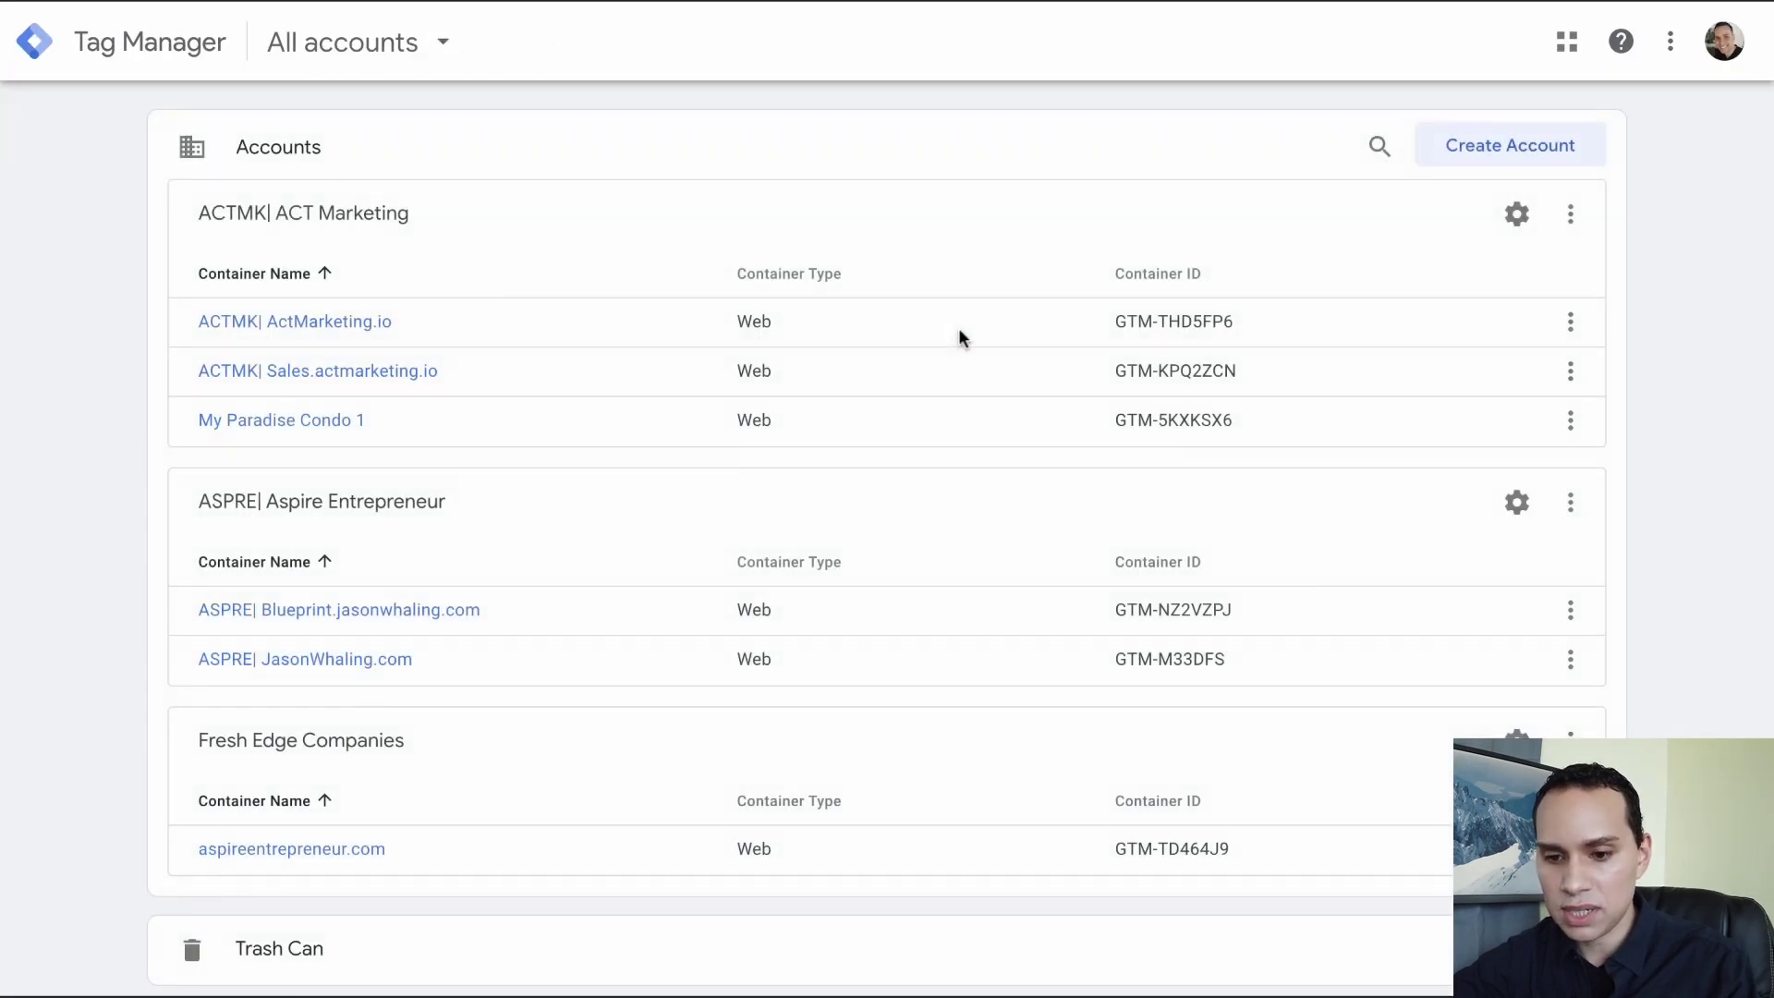
scroll(555, 421, "down", 2)
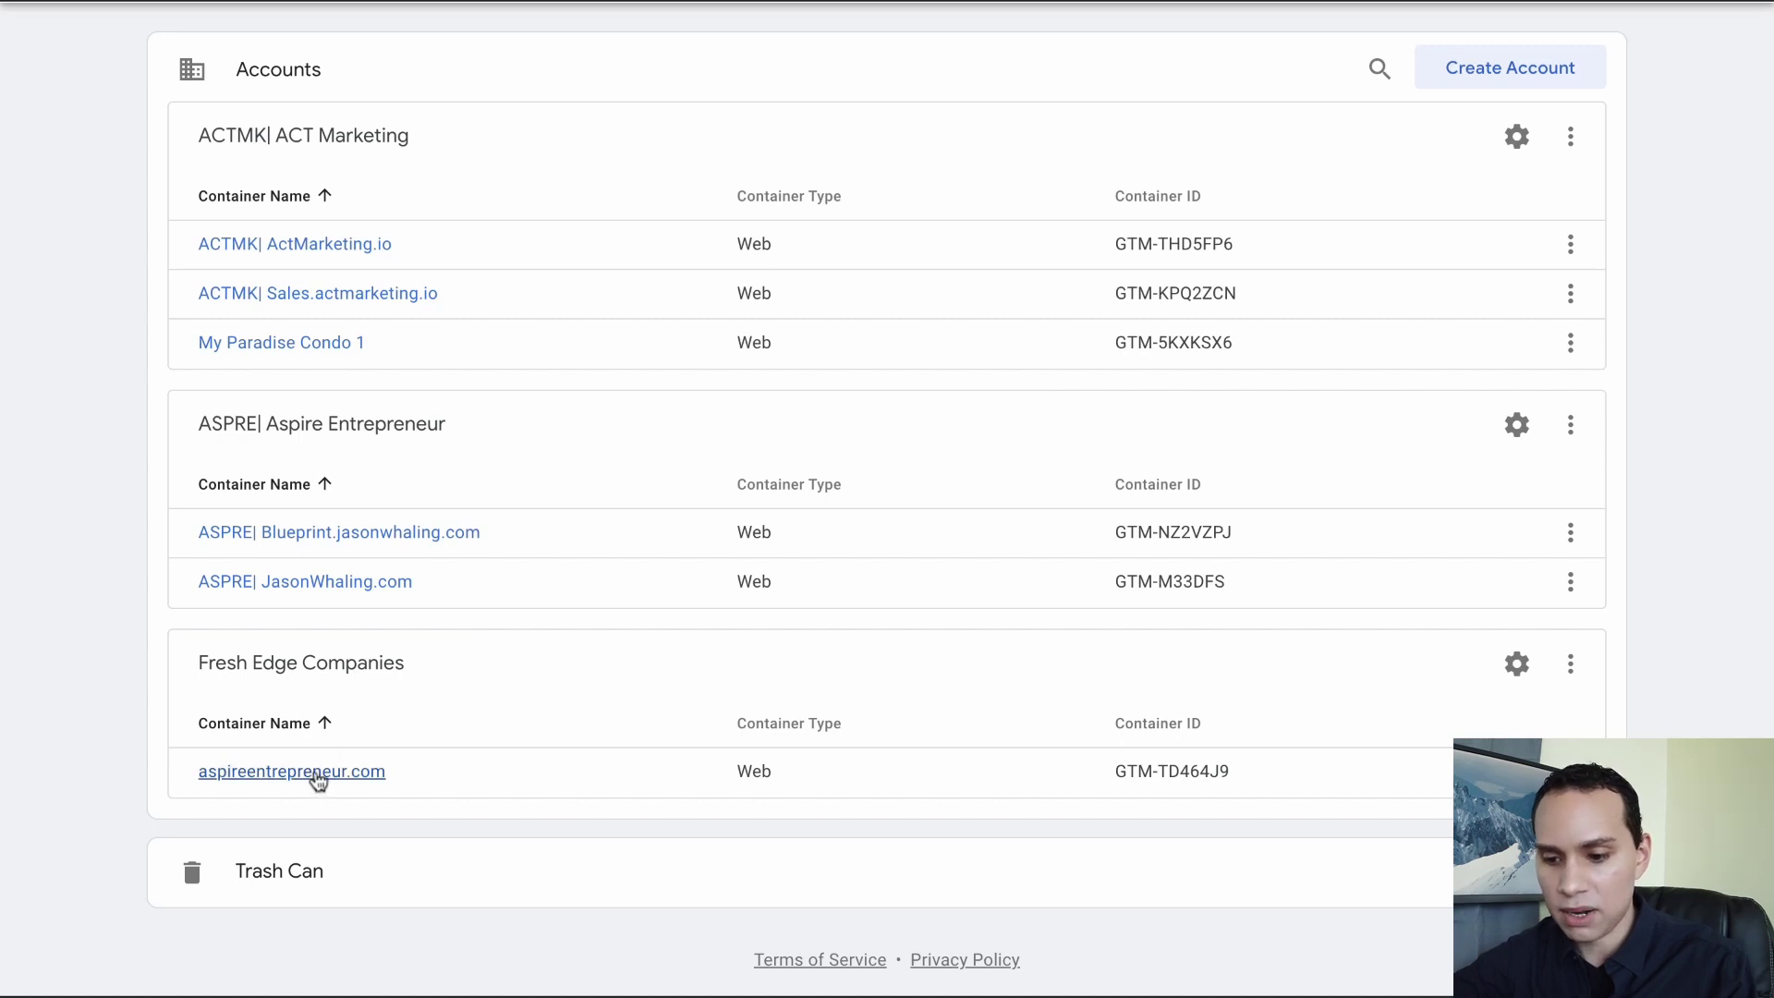
left_click(317, 776)
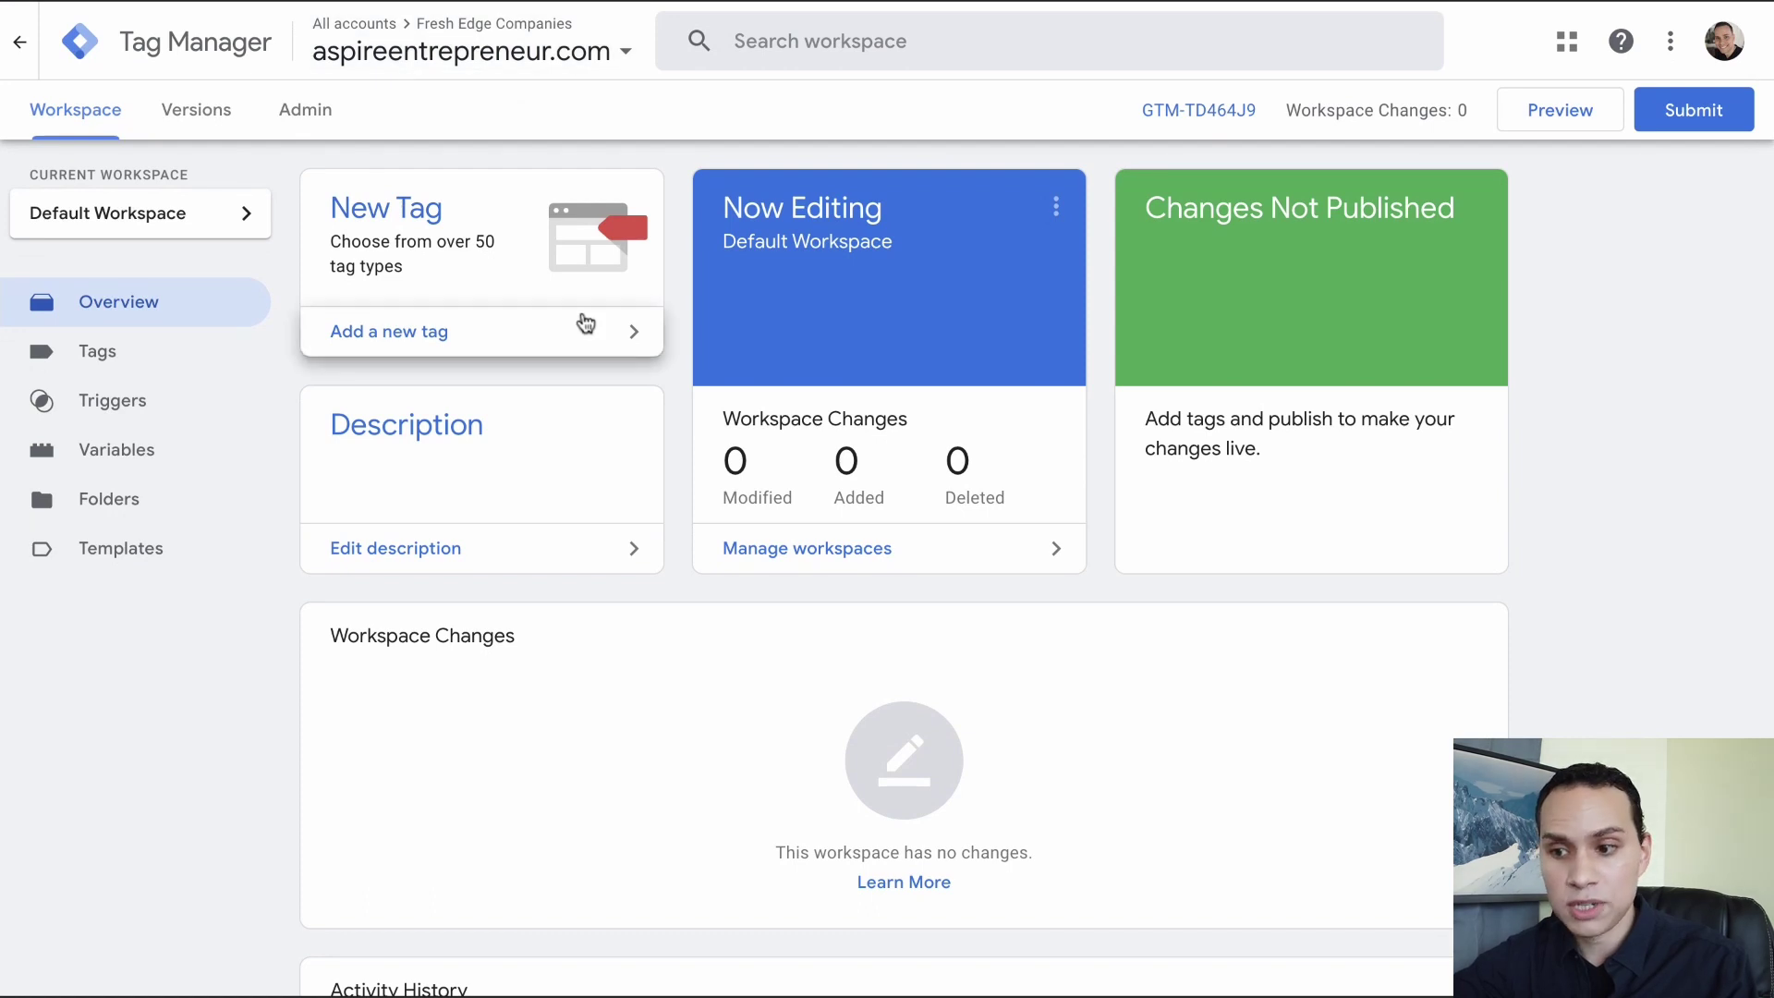
left_click(1179, 121)
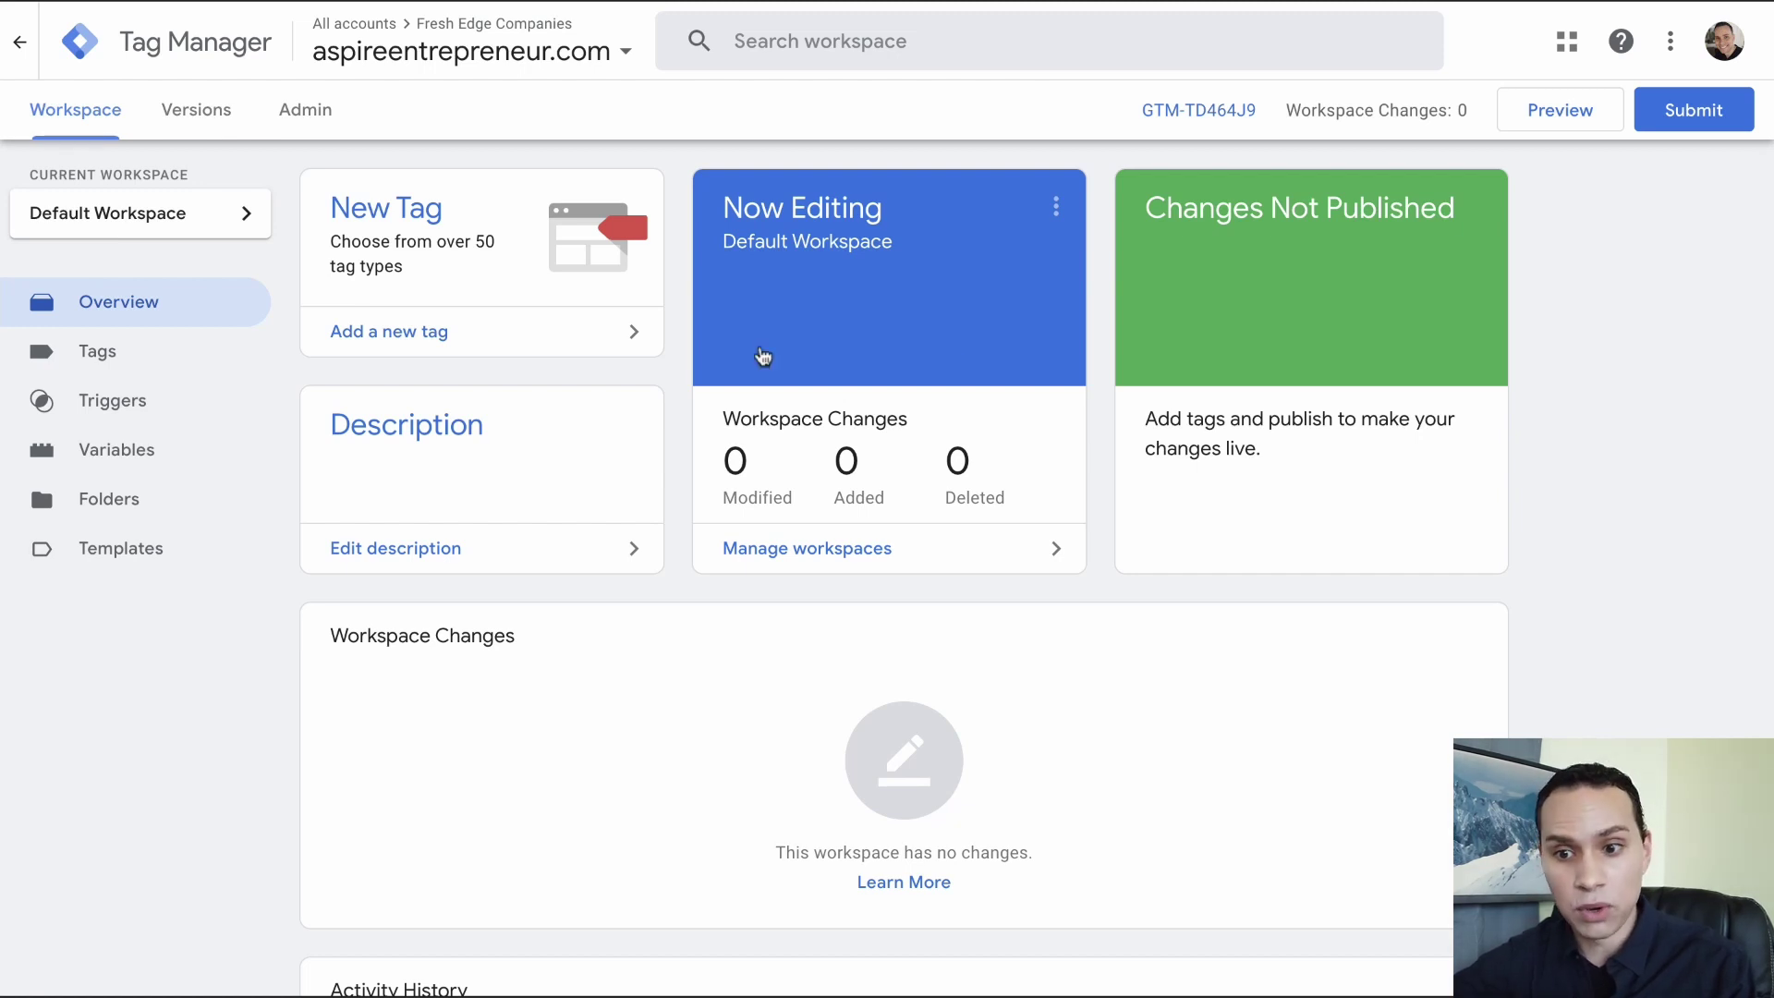
- Switch to the Aspire Entrepreneur Podcast WordPress admin Dashboard
left_click(446, 0)
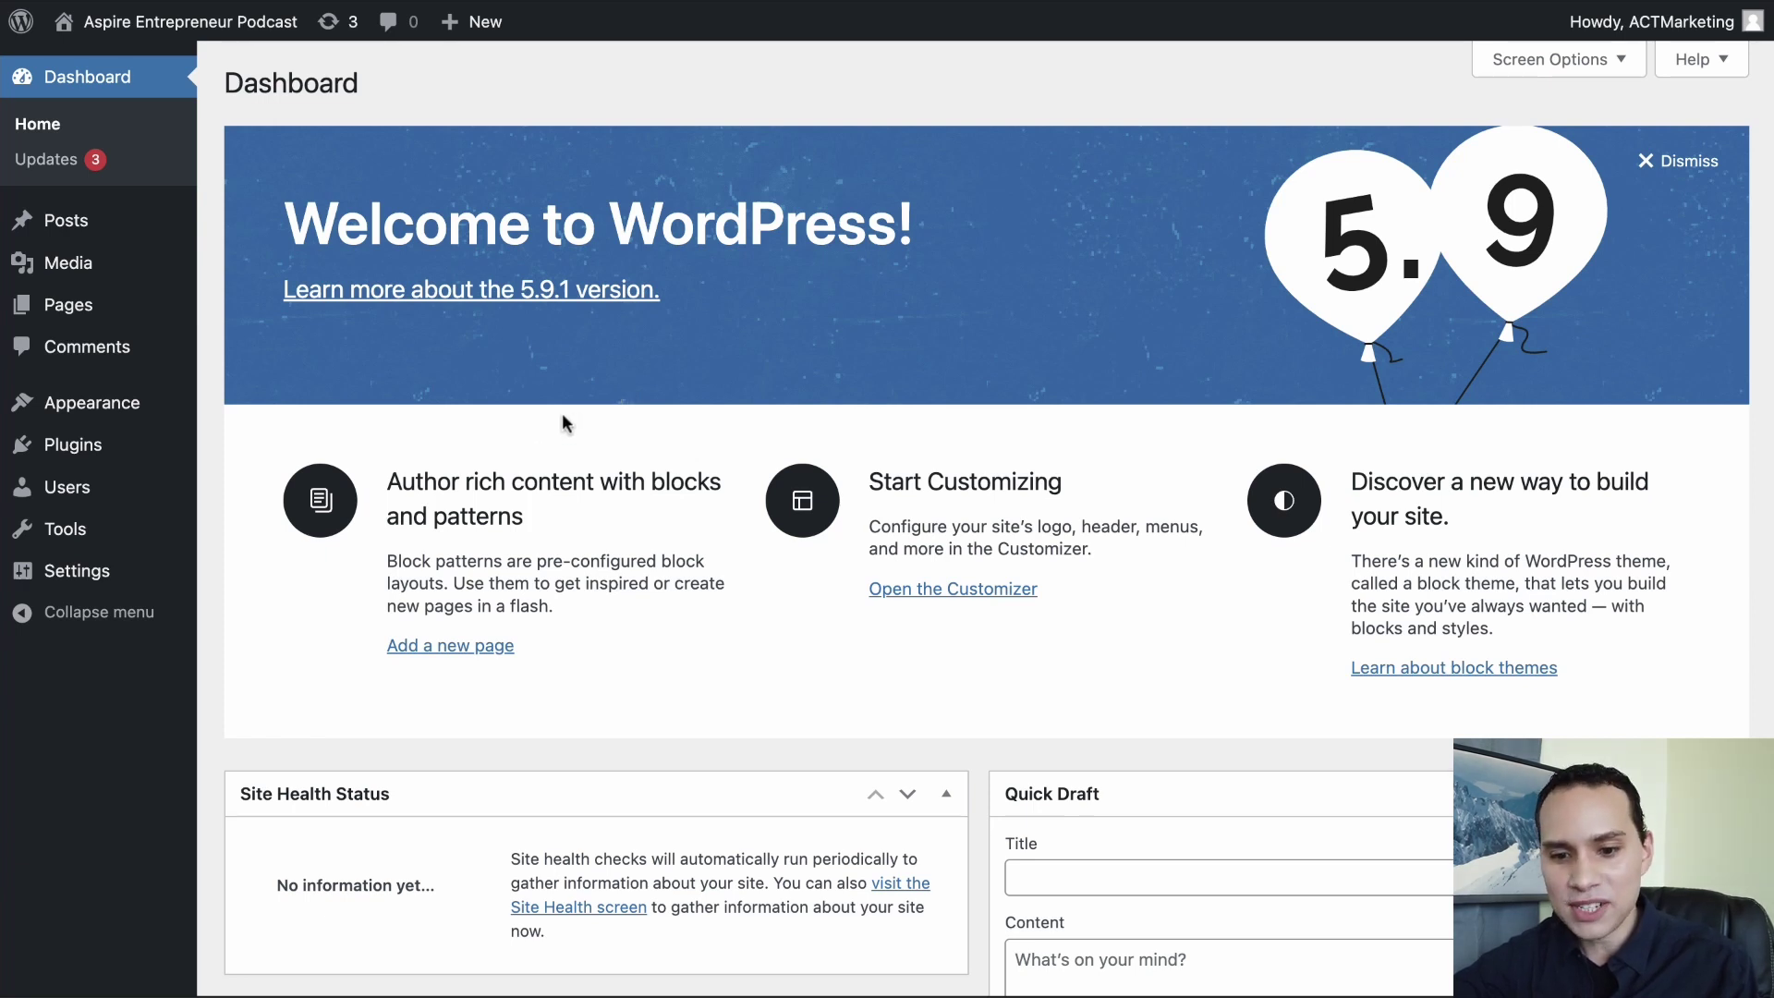
mouse_move(88, 451)
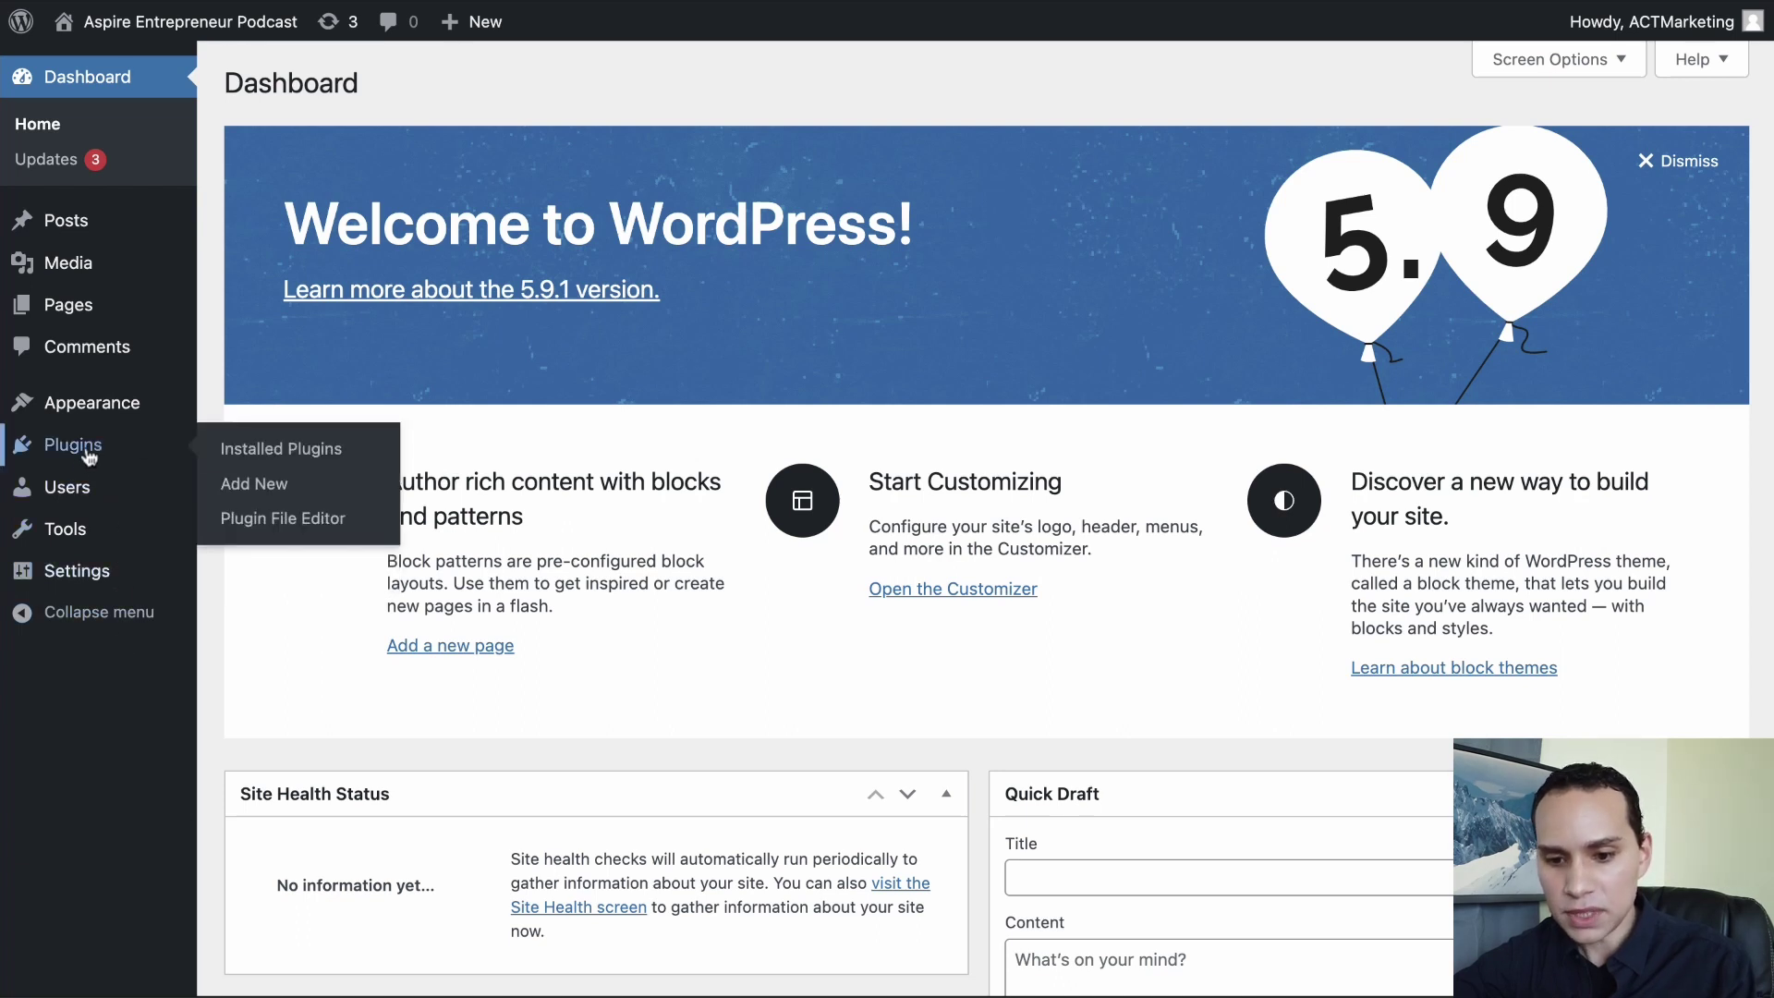
- Search the plugin directory for 'Google', then install and activate Site Kit by Google
left_click(88, 453)
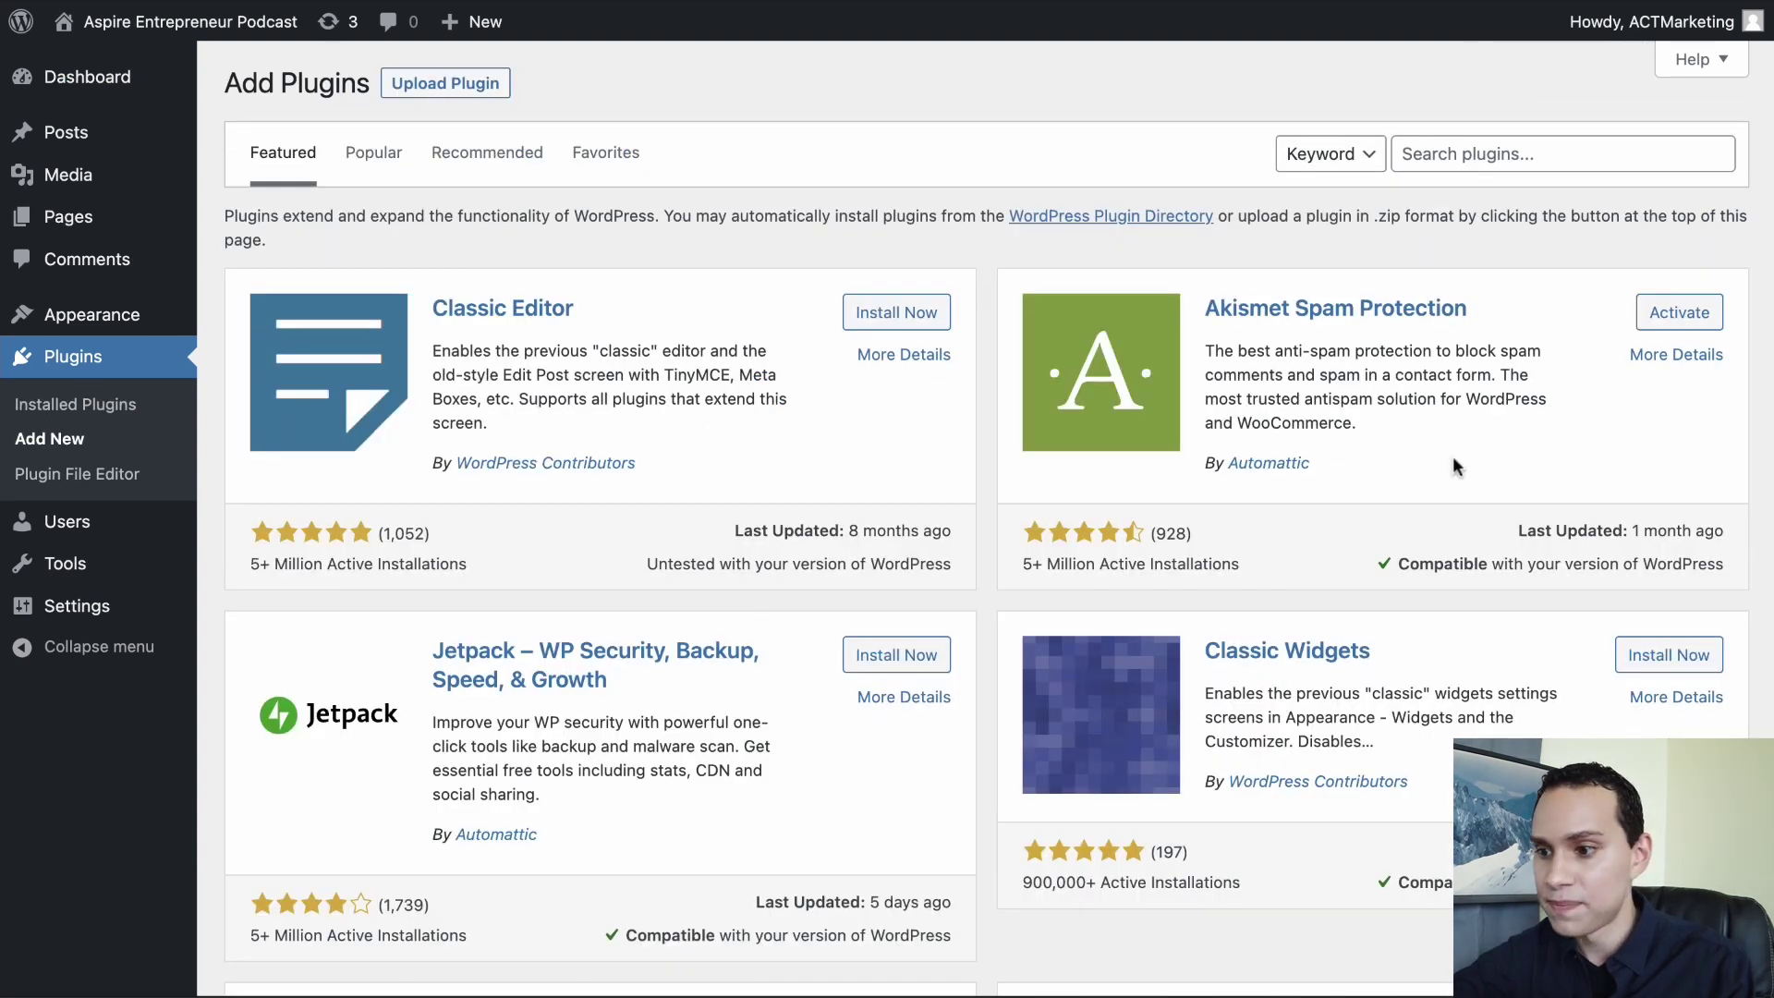
left_click(1534, 164)
type("Google")
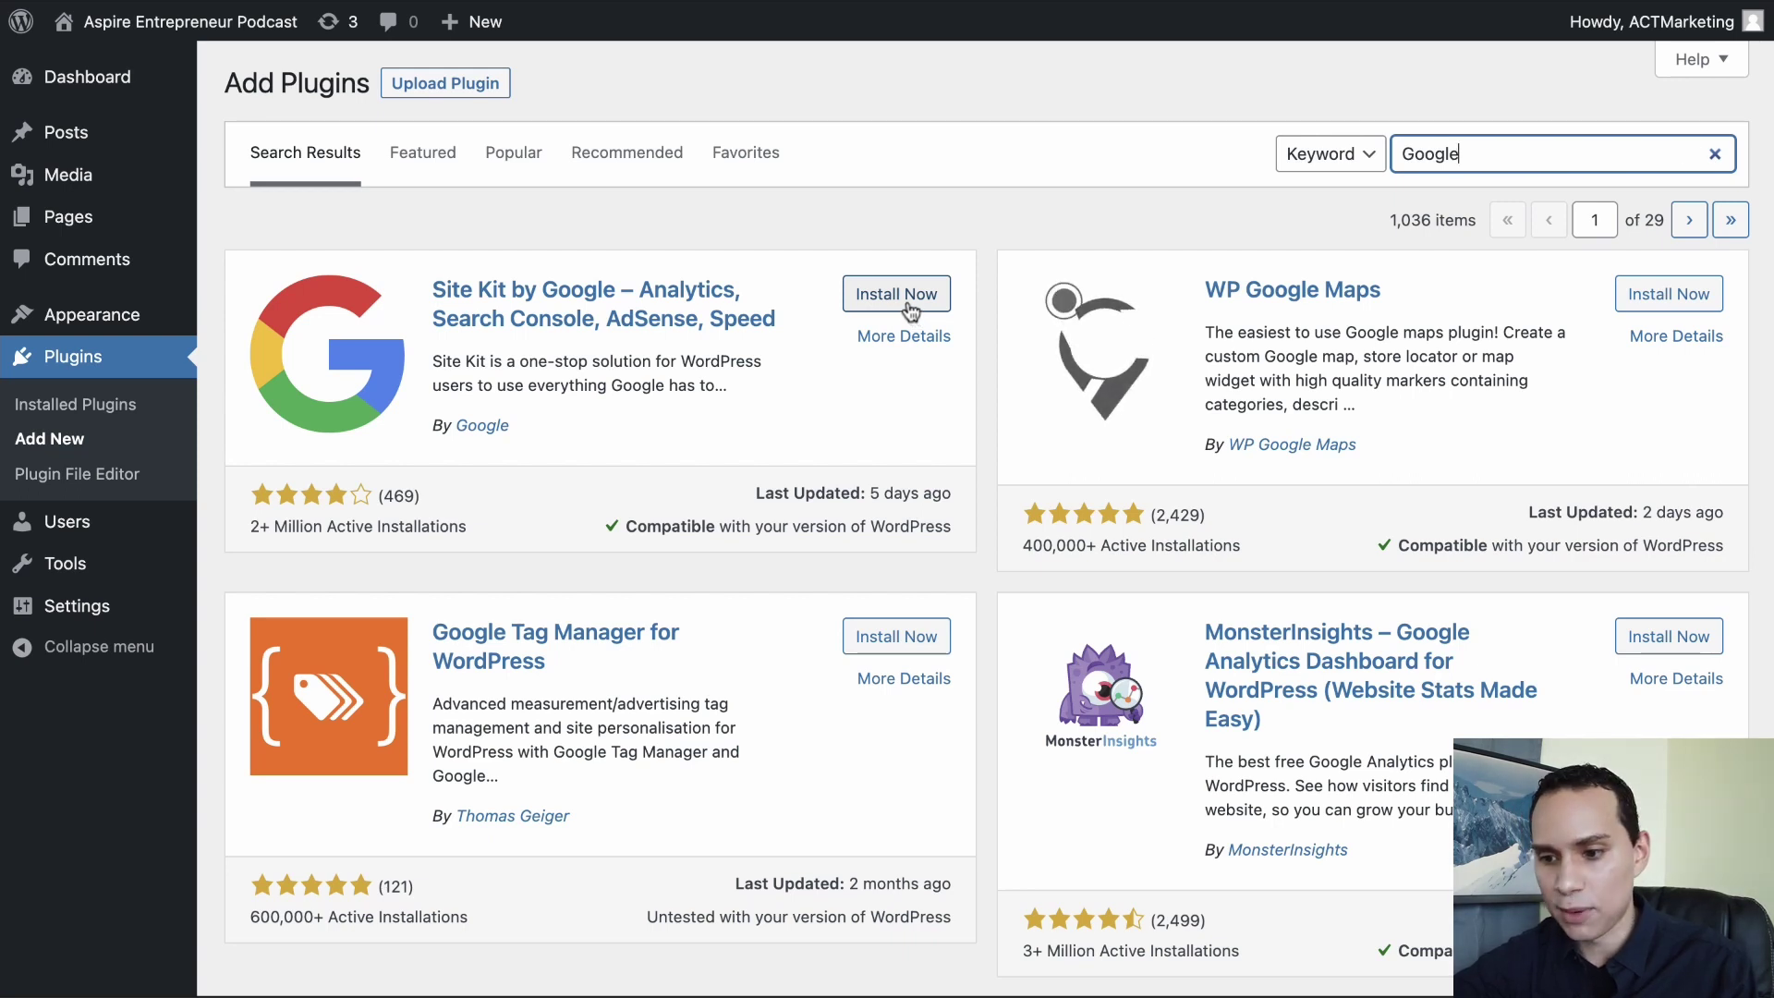
left_click(908, 297)
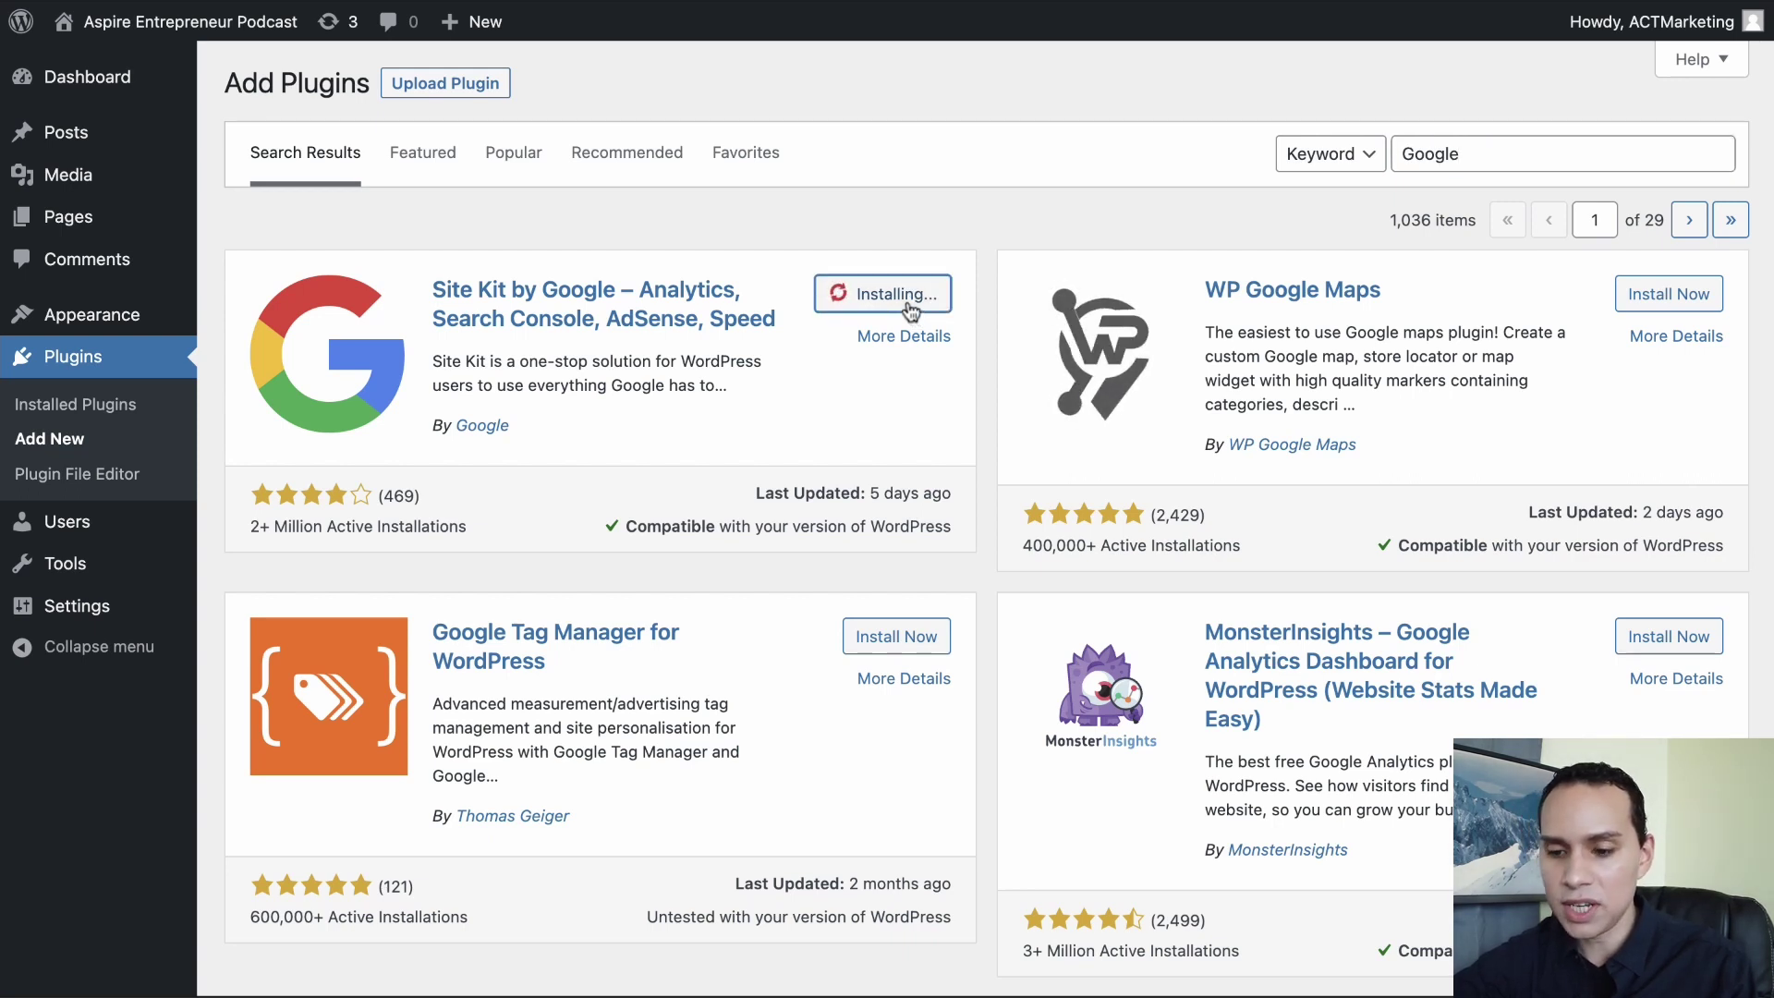
left_click(906, 294)
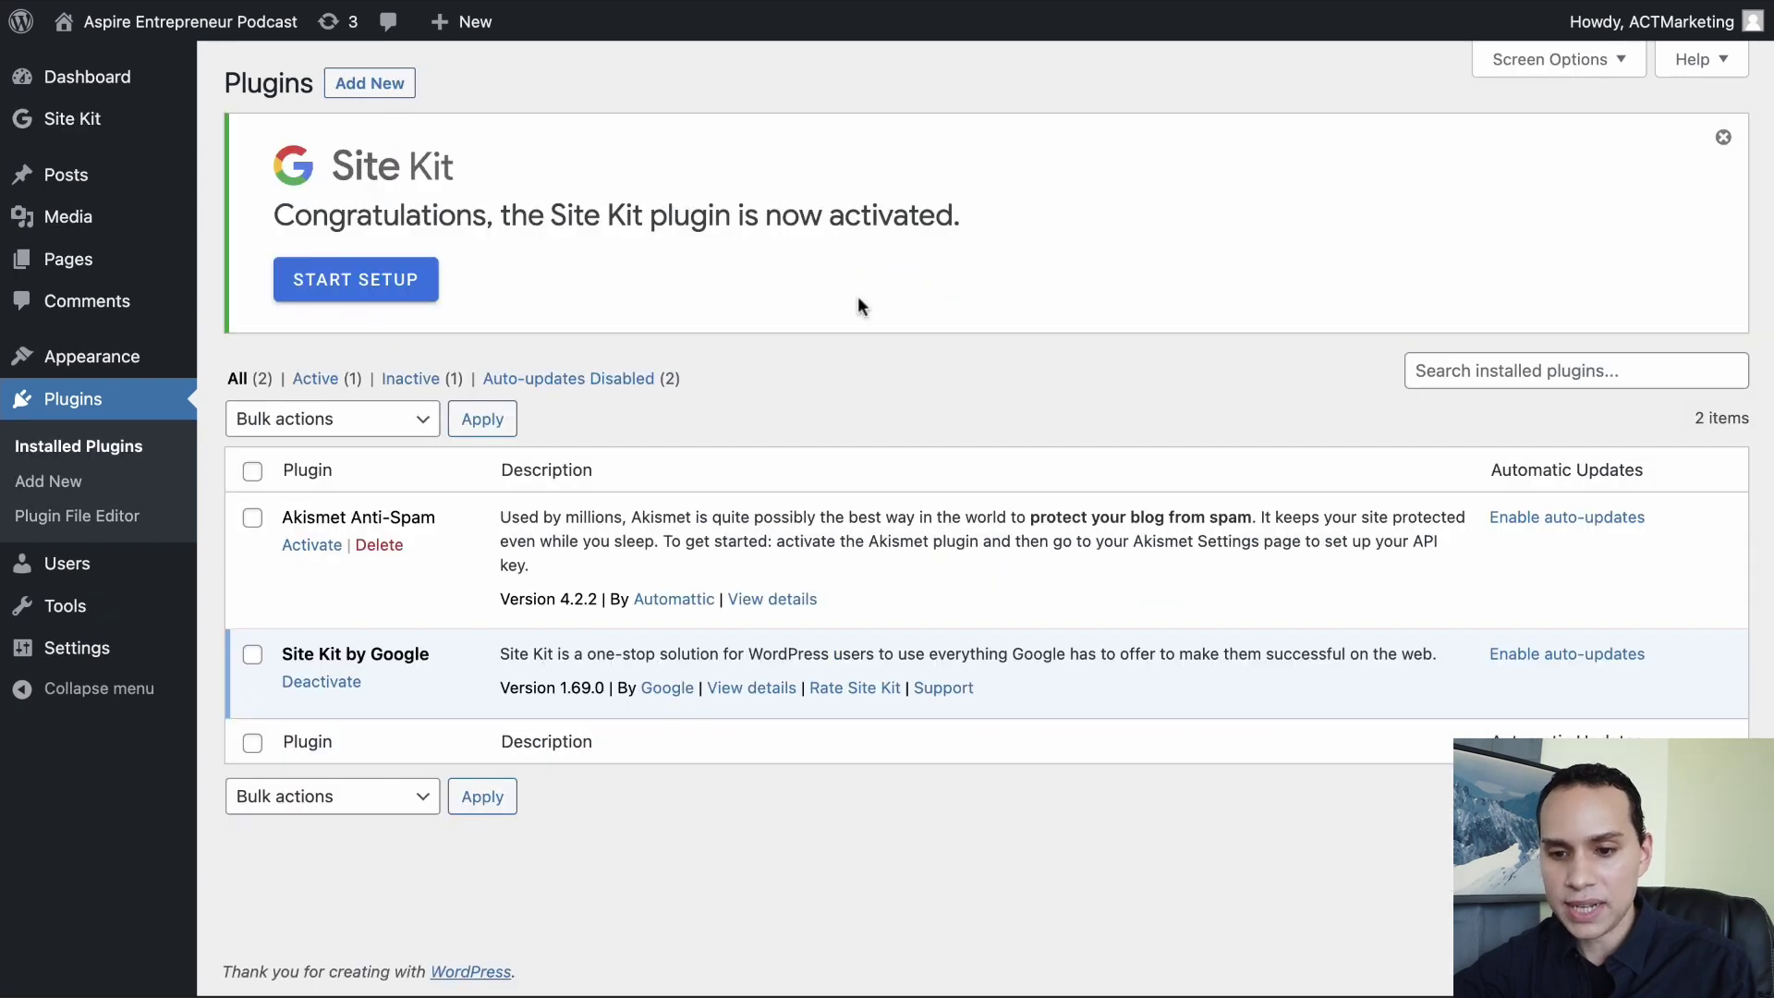
- Start the Site Kit setup and choose Sign in with Google
left_click(344, 281)
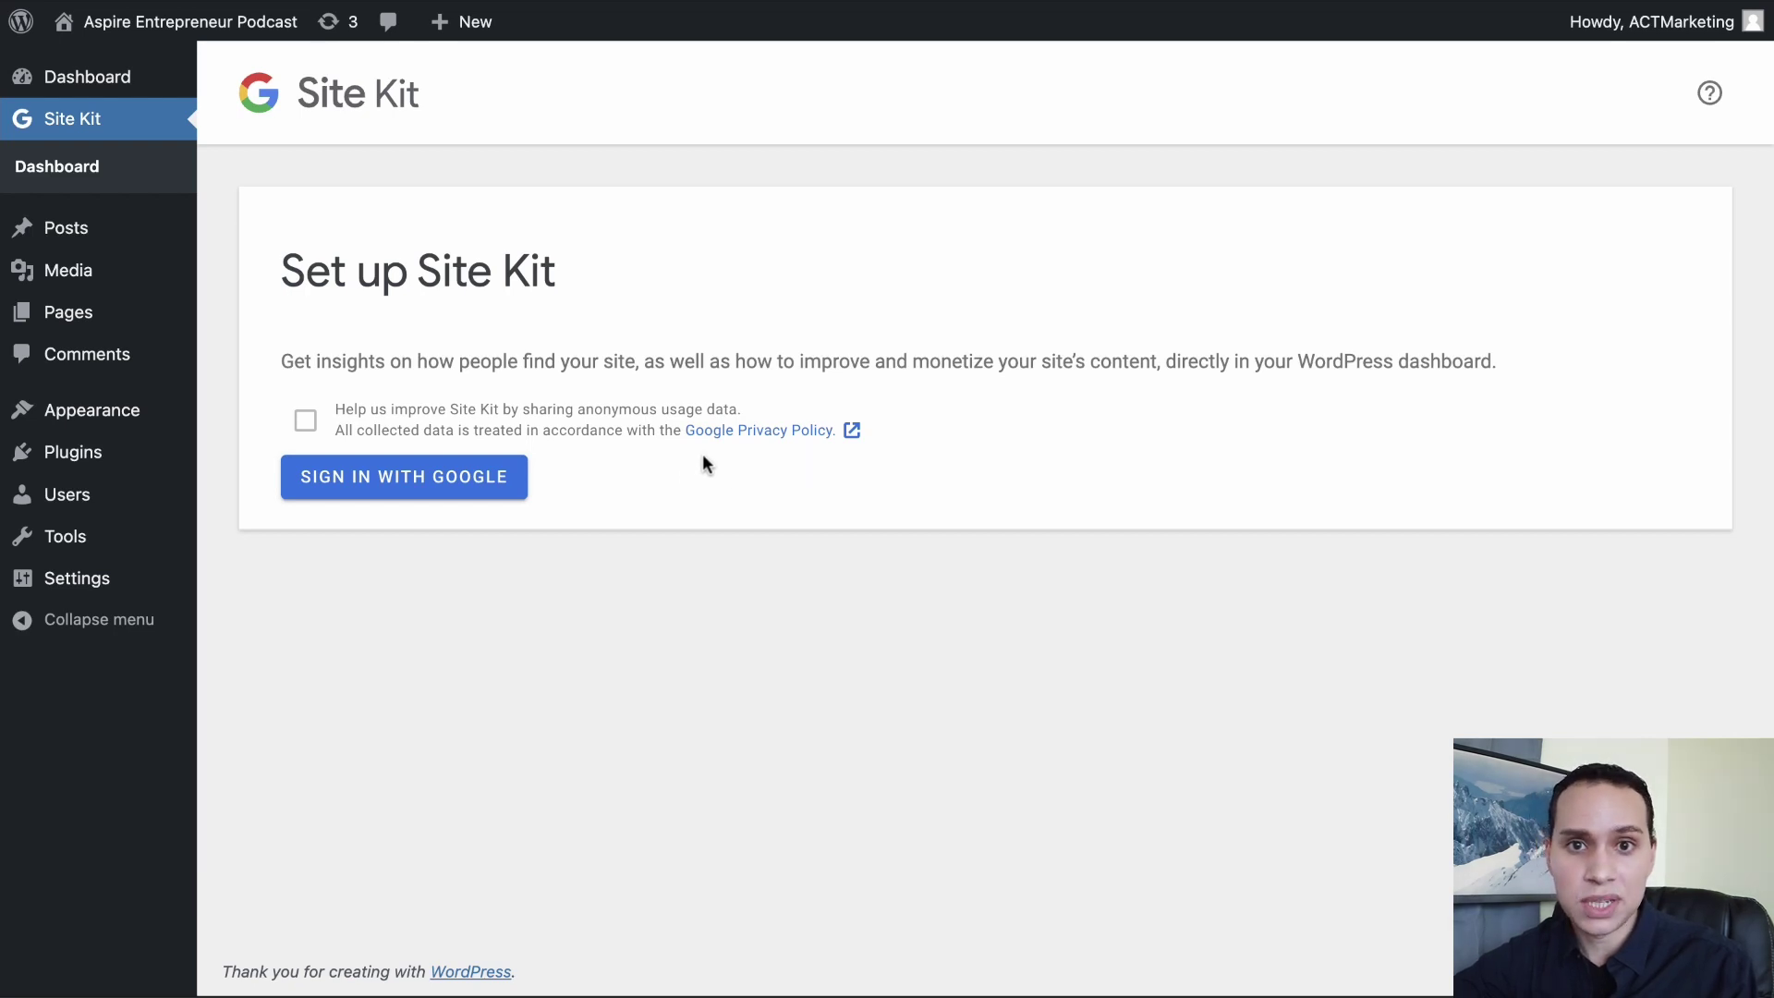
left_click(379, 478)
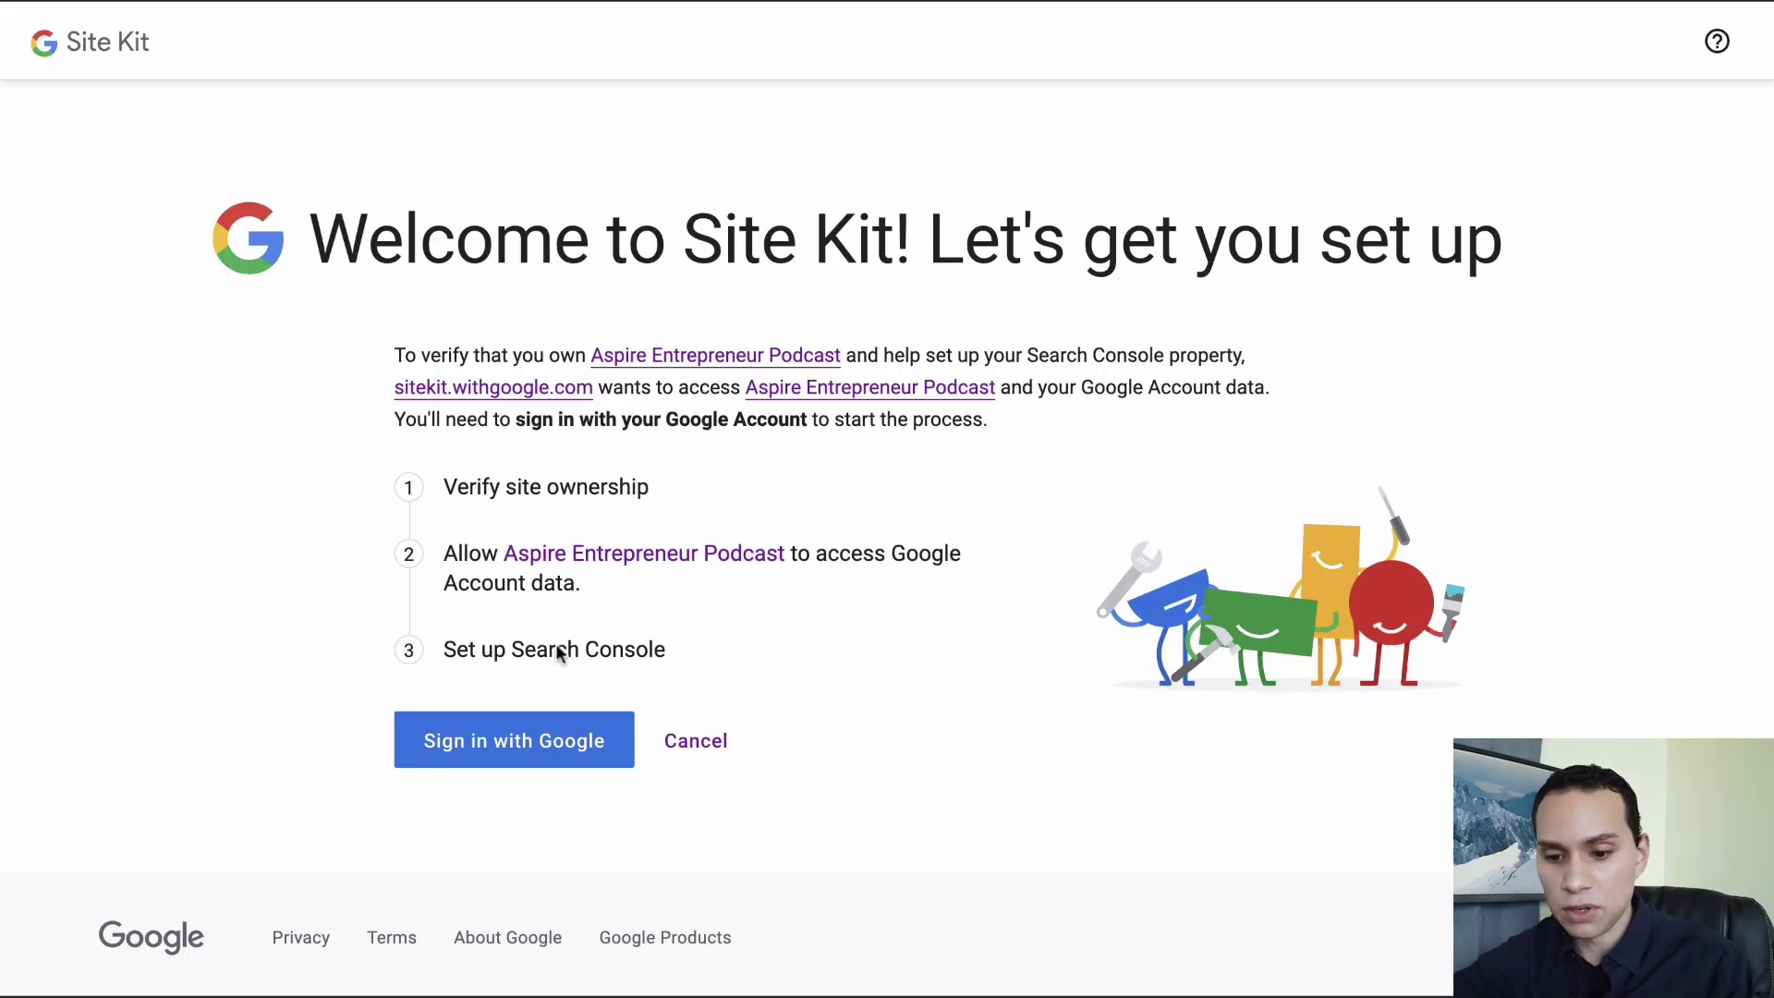
- Sign in with the first listed Google account and grant Search Console and site-management permissions
left_click(558, 753)
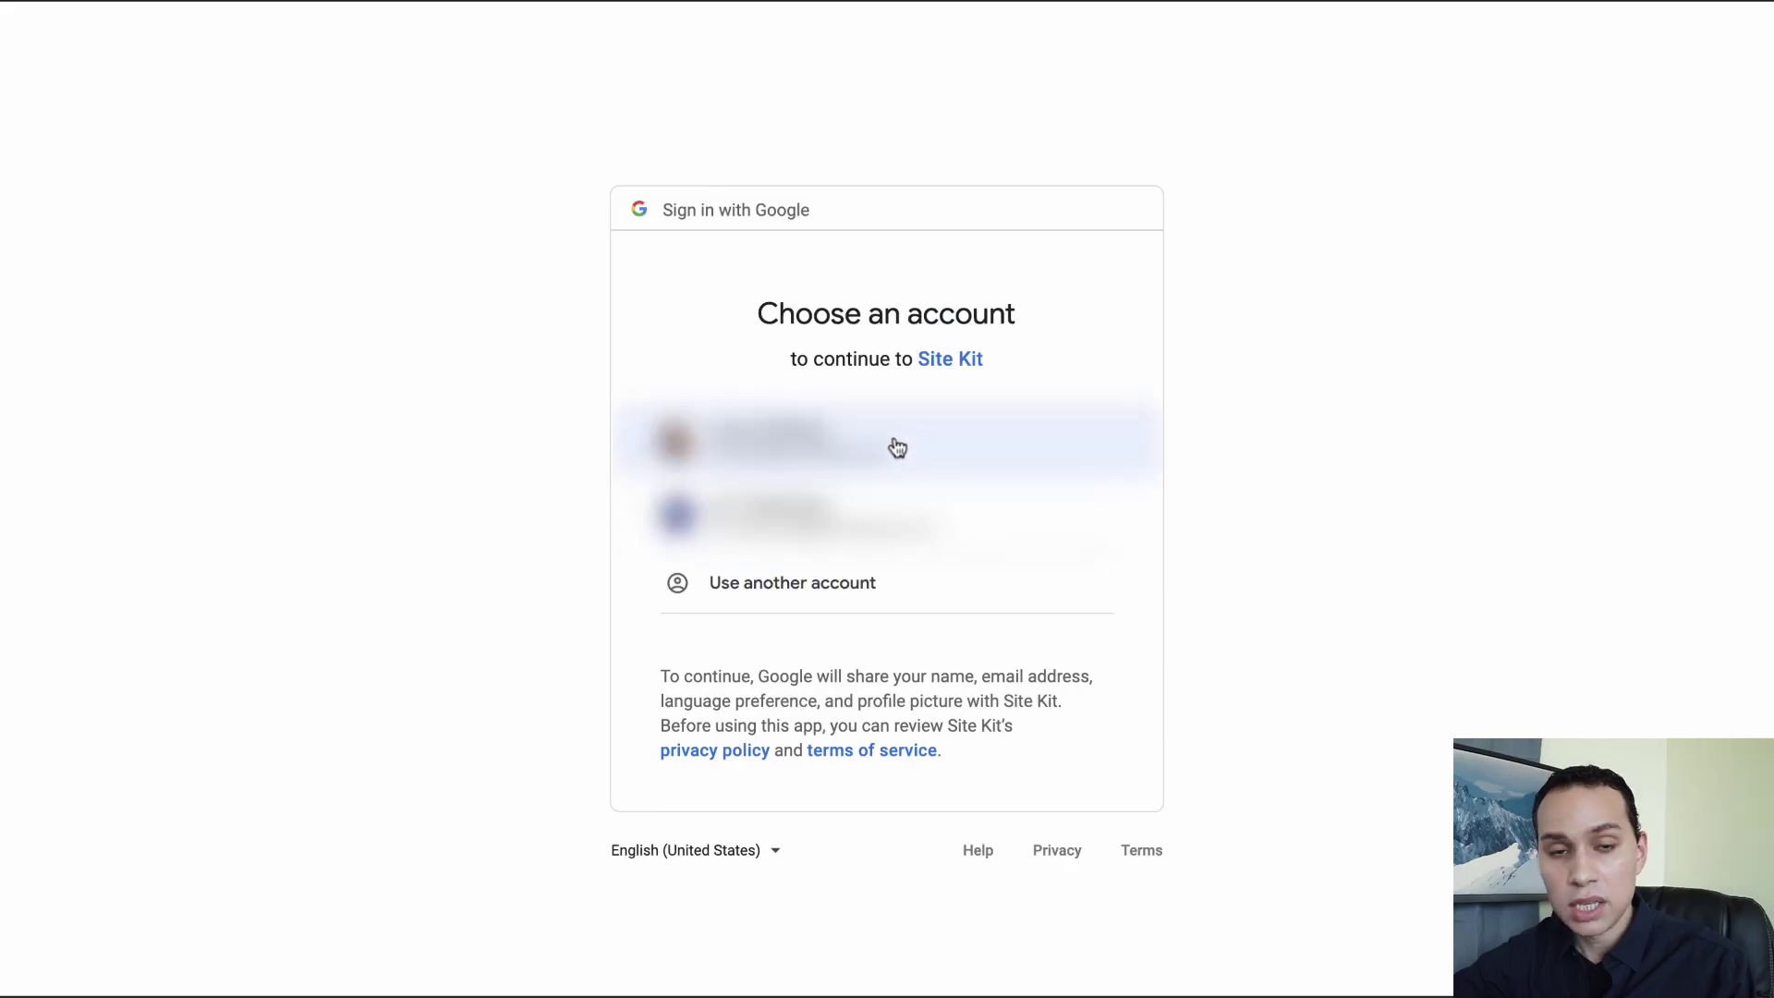
left_click(895, 442)
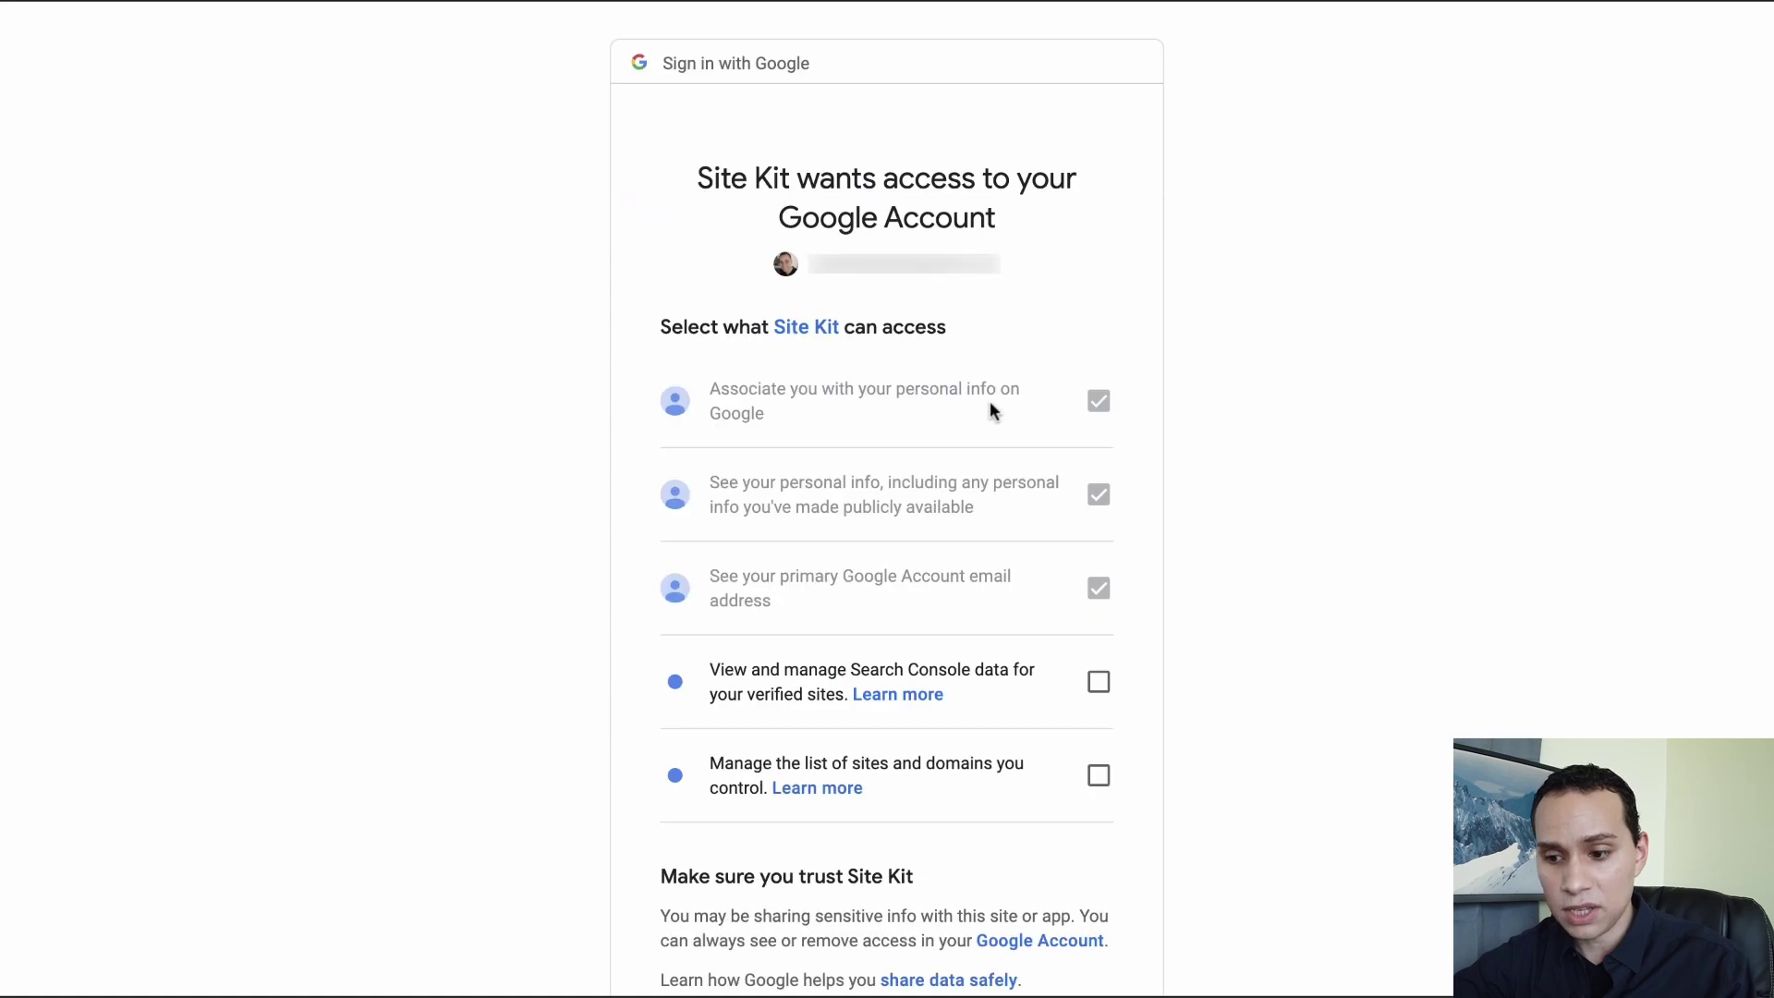
scroll(990, 411, "down", 2)
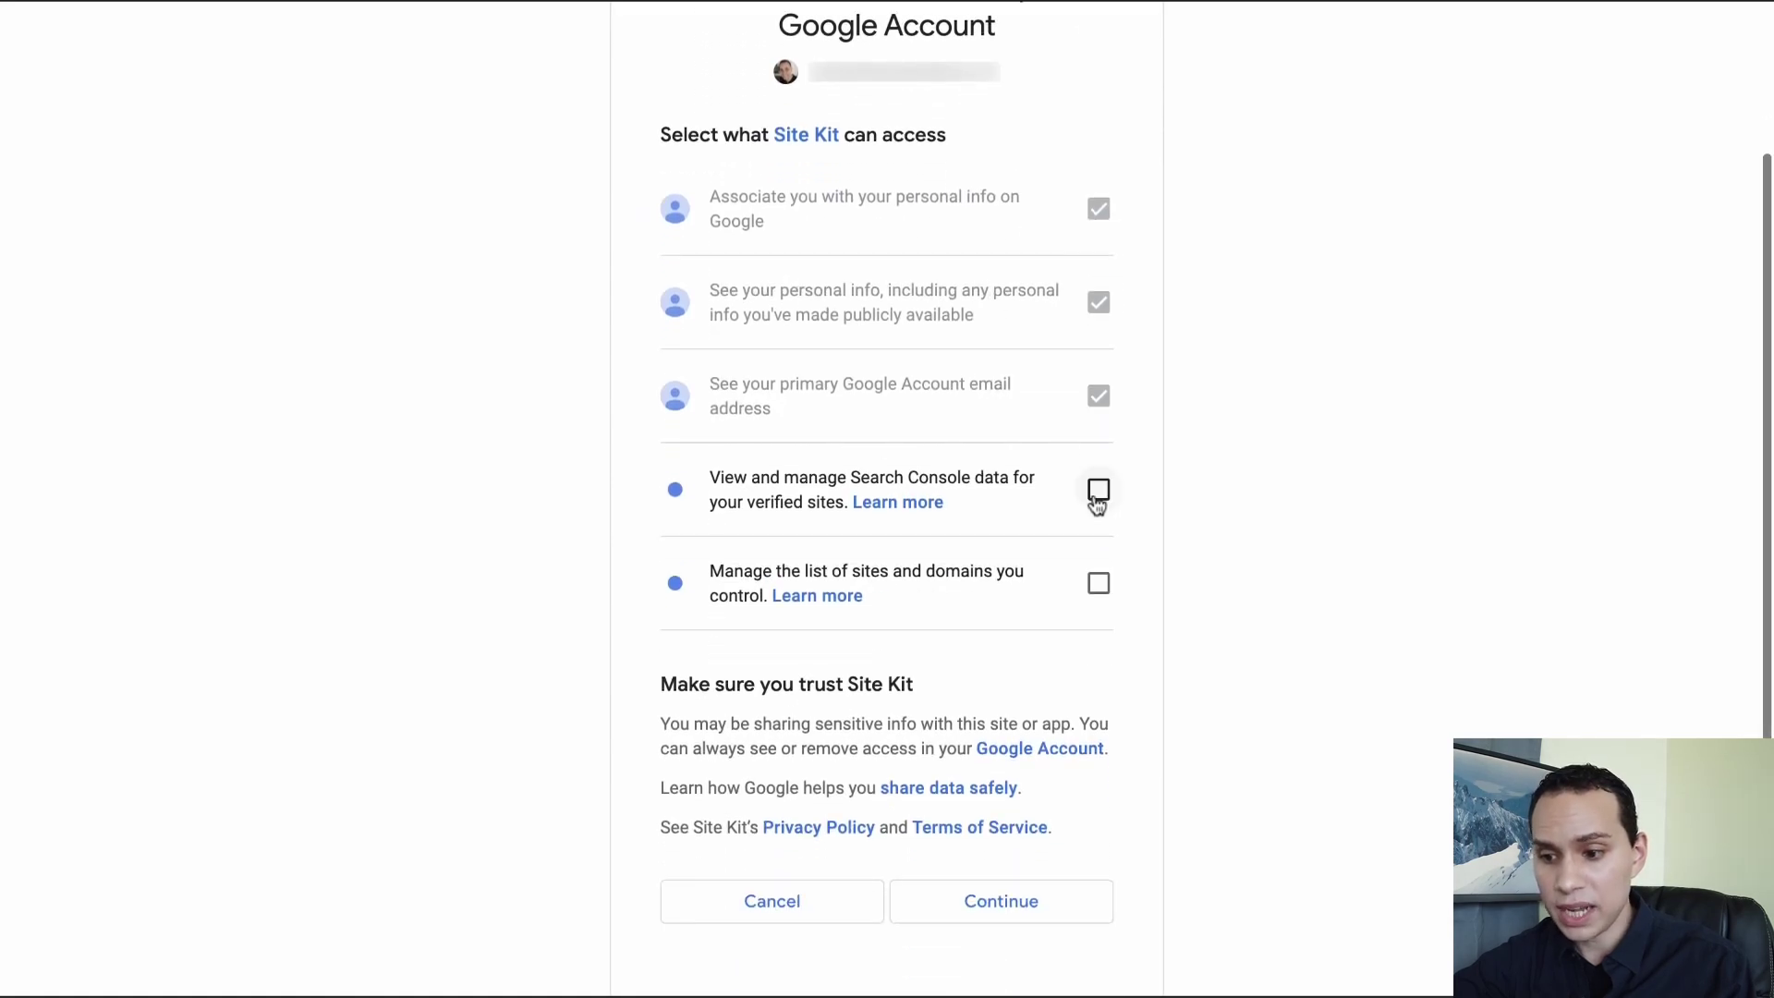
left_click(1099, 492)
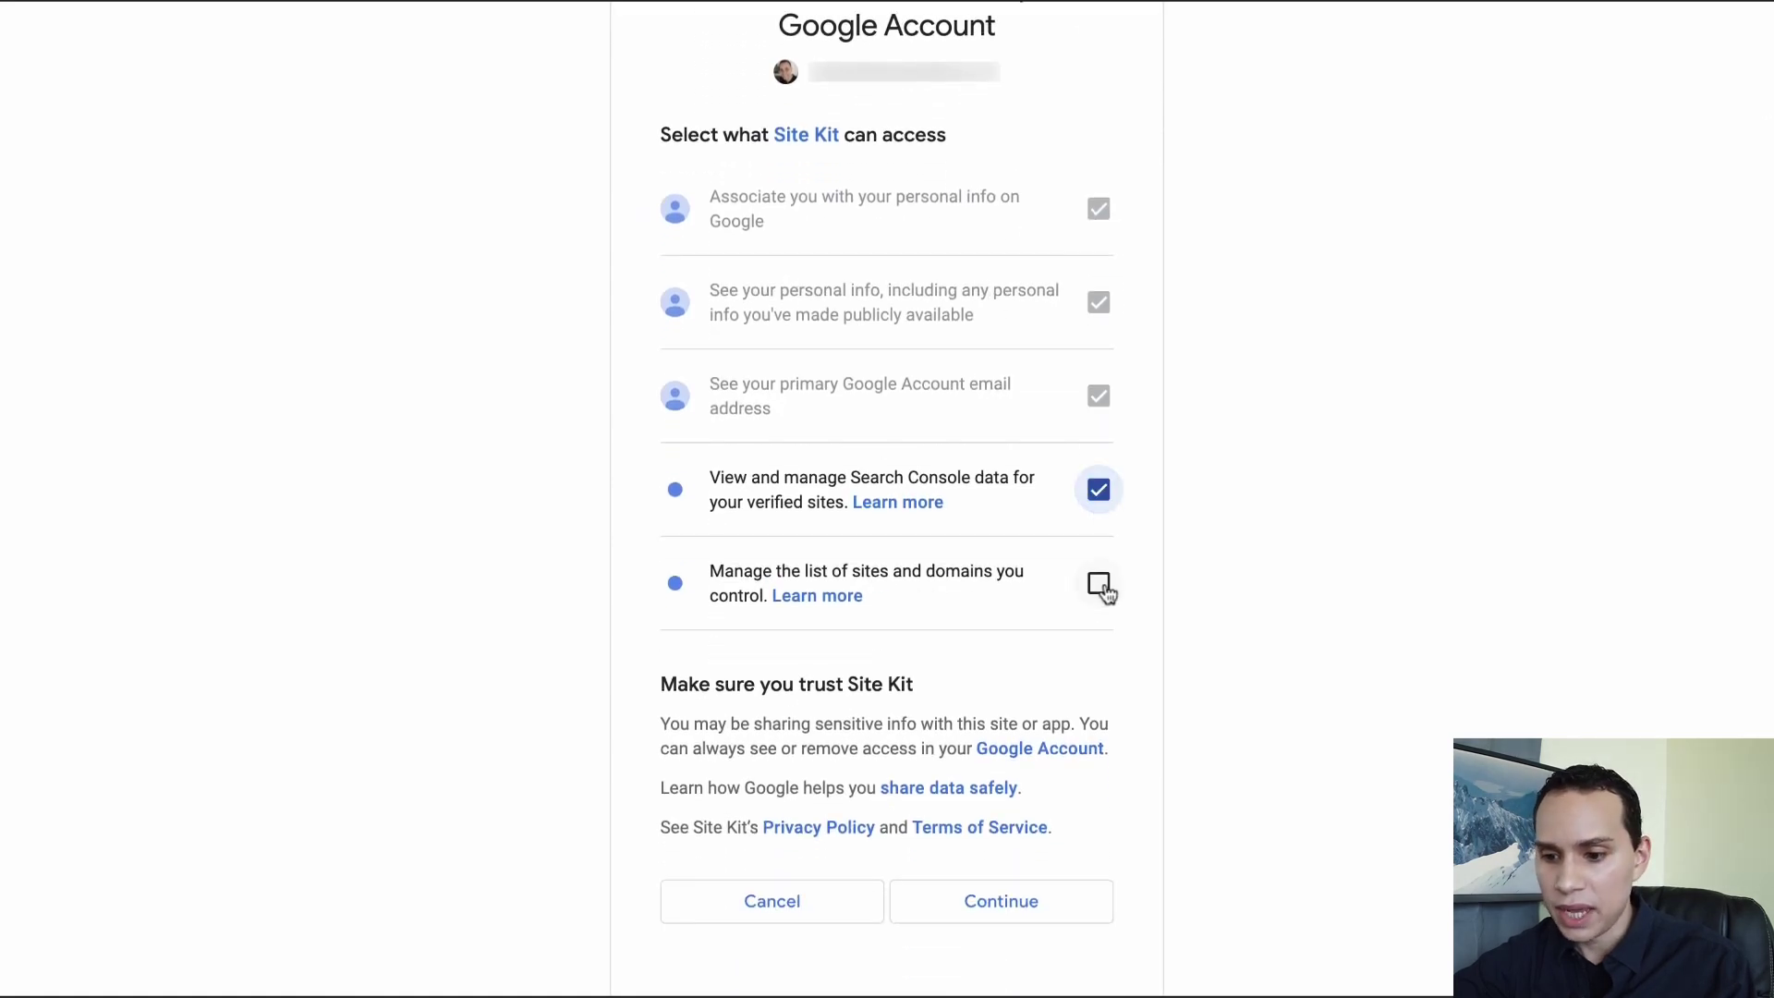
left_click(1101, 586)
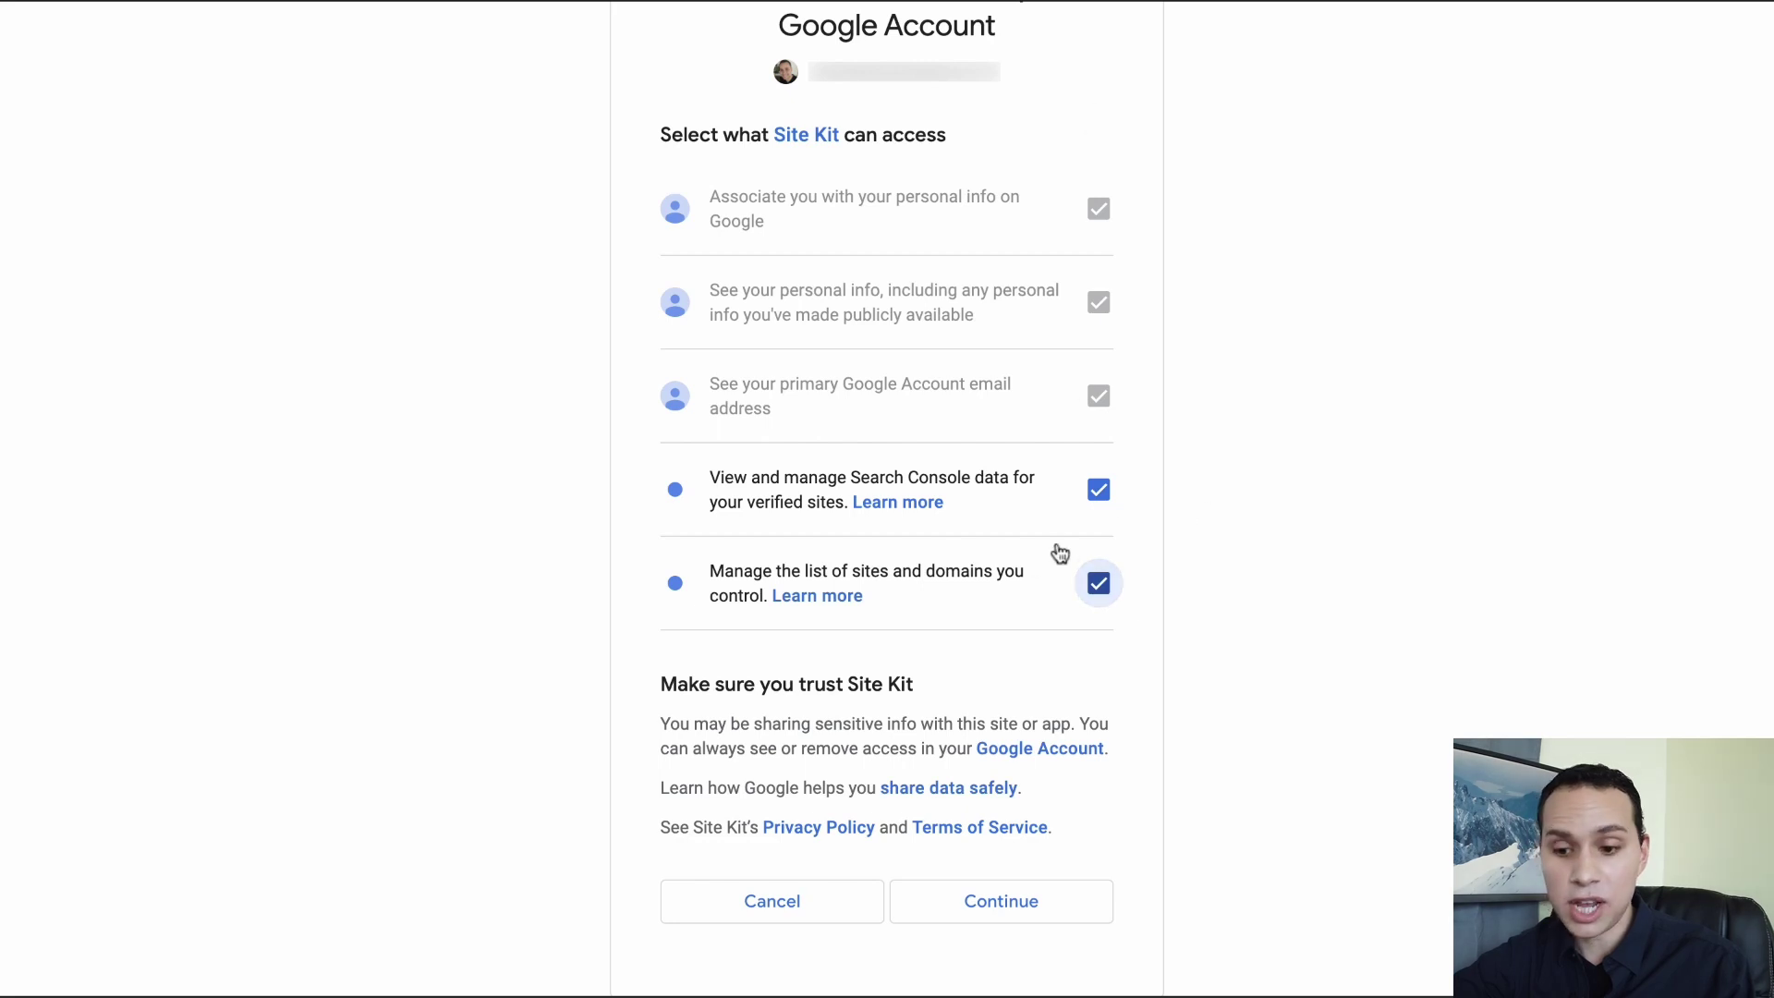
scroll(1056, 569, "down", 1)
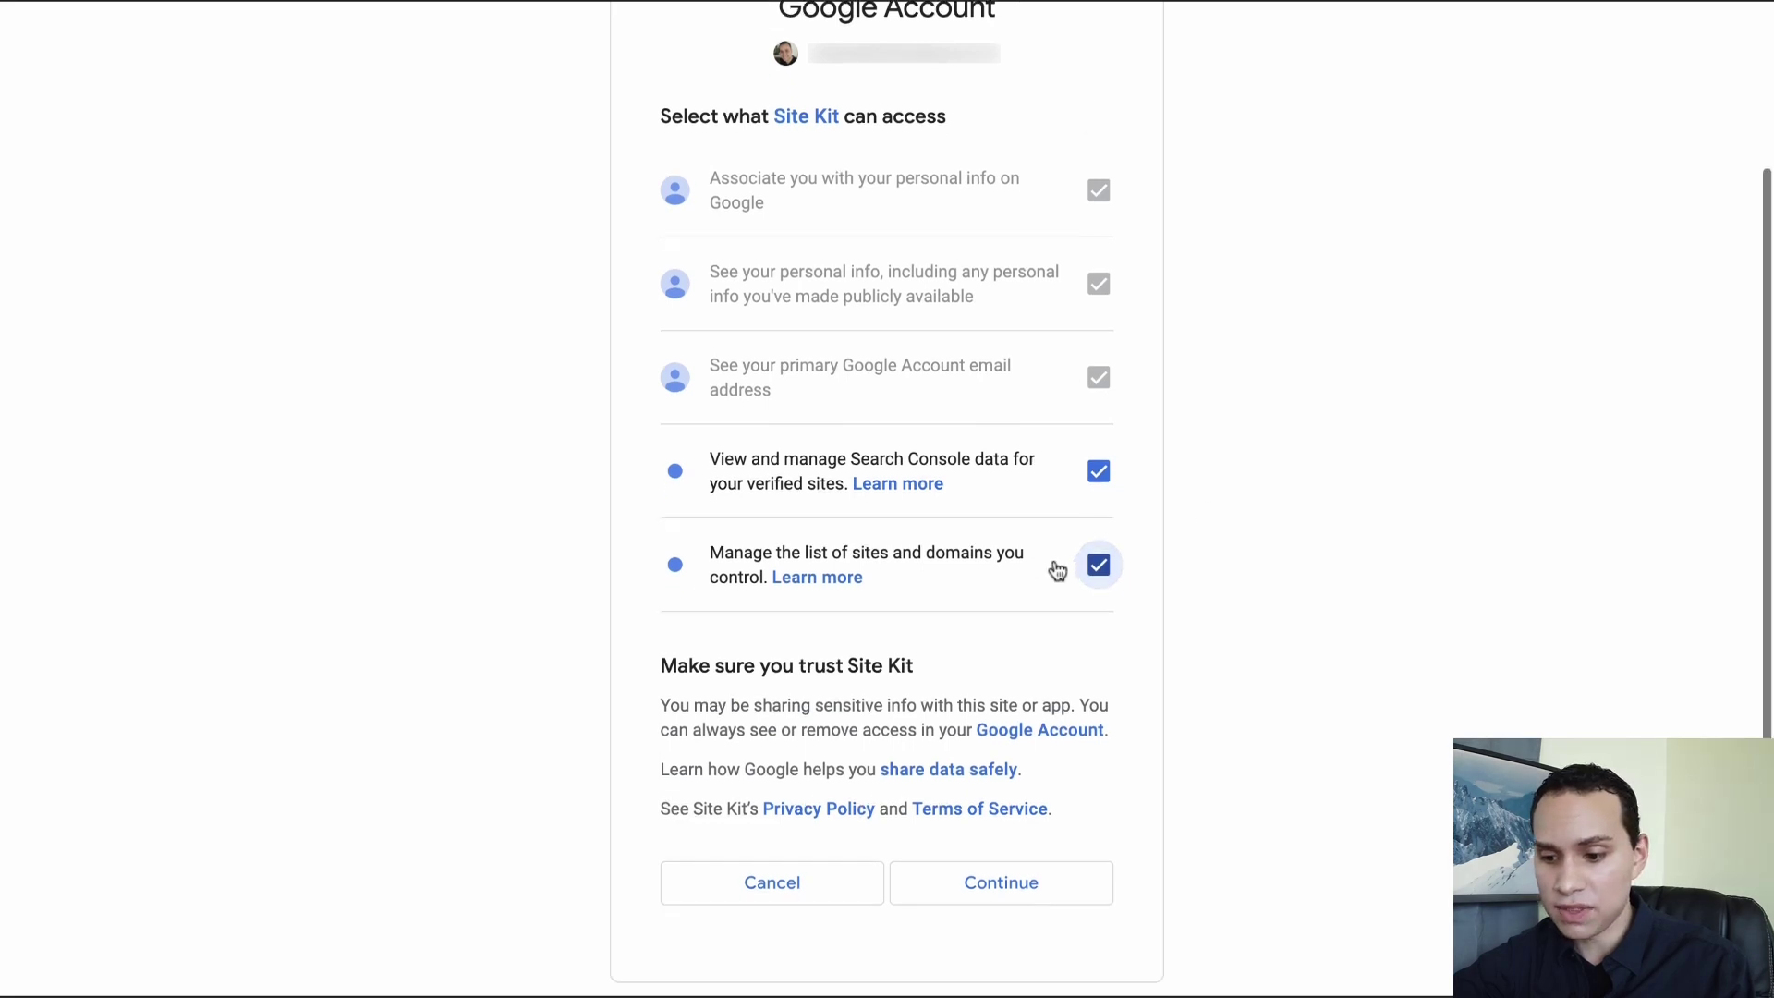
left_click(1011, 869)
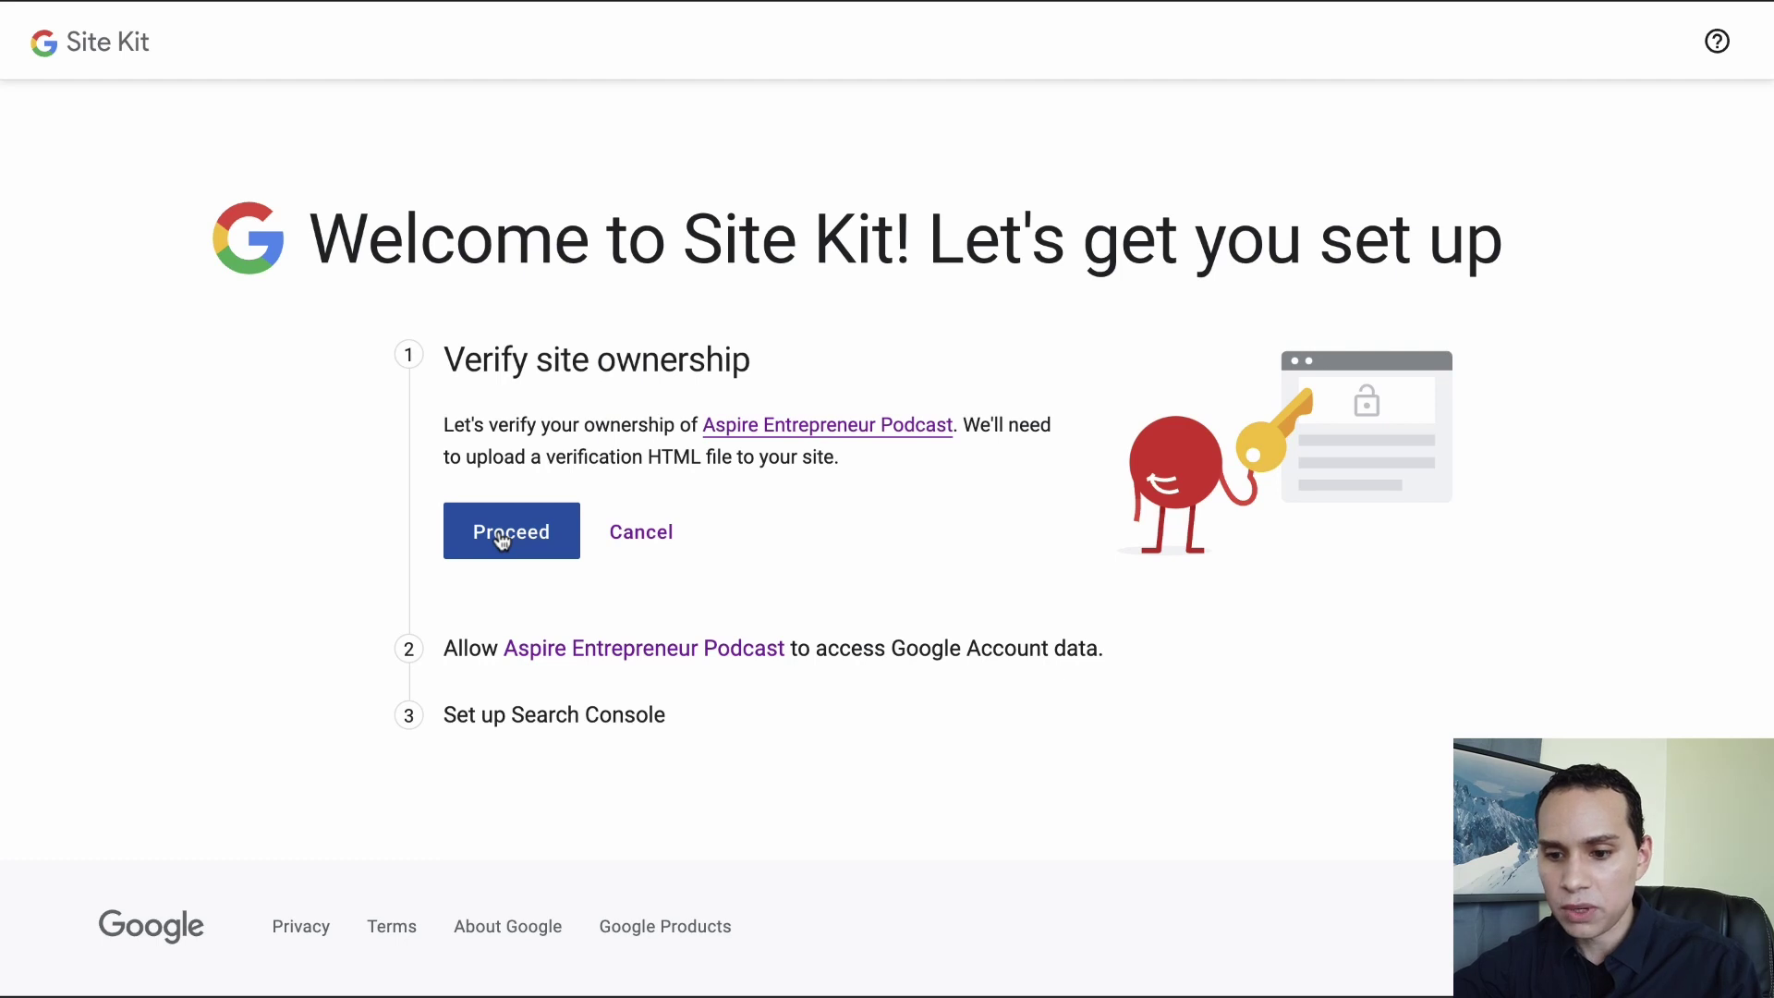
- Verify site ownership, allow account data access, add the site to Search Console, and open the dashboard
left_click(506, 543)
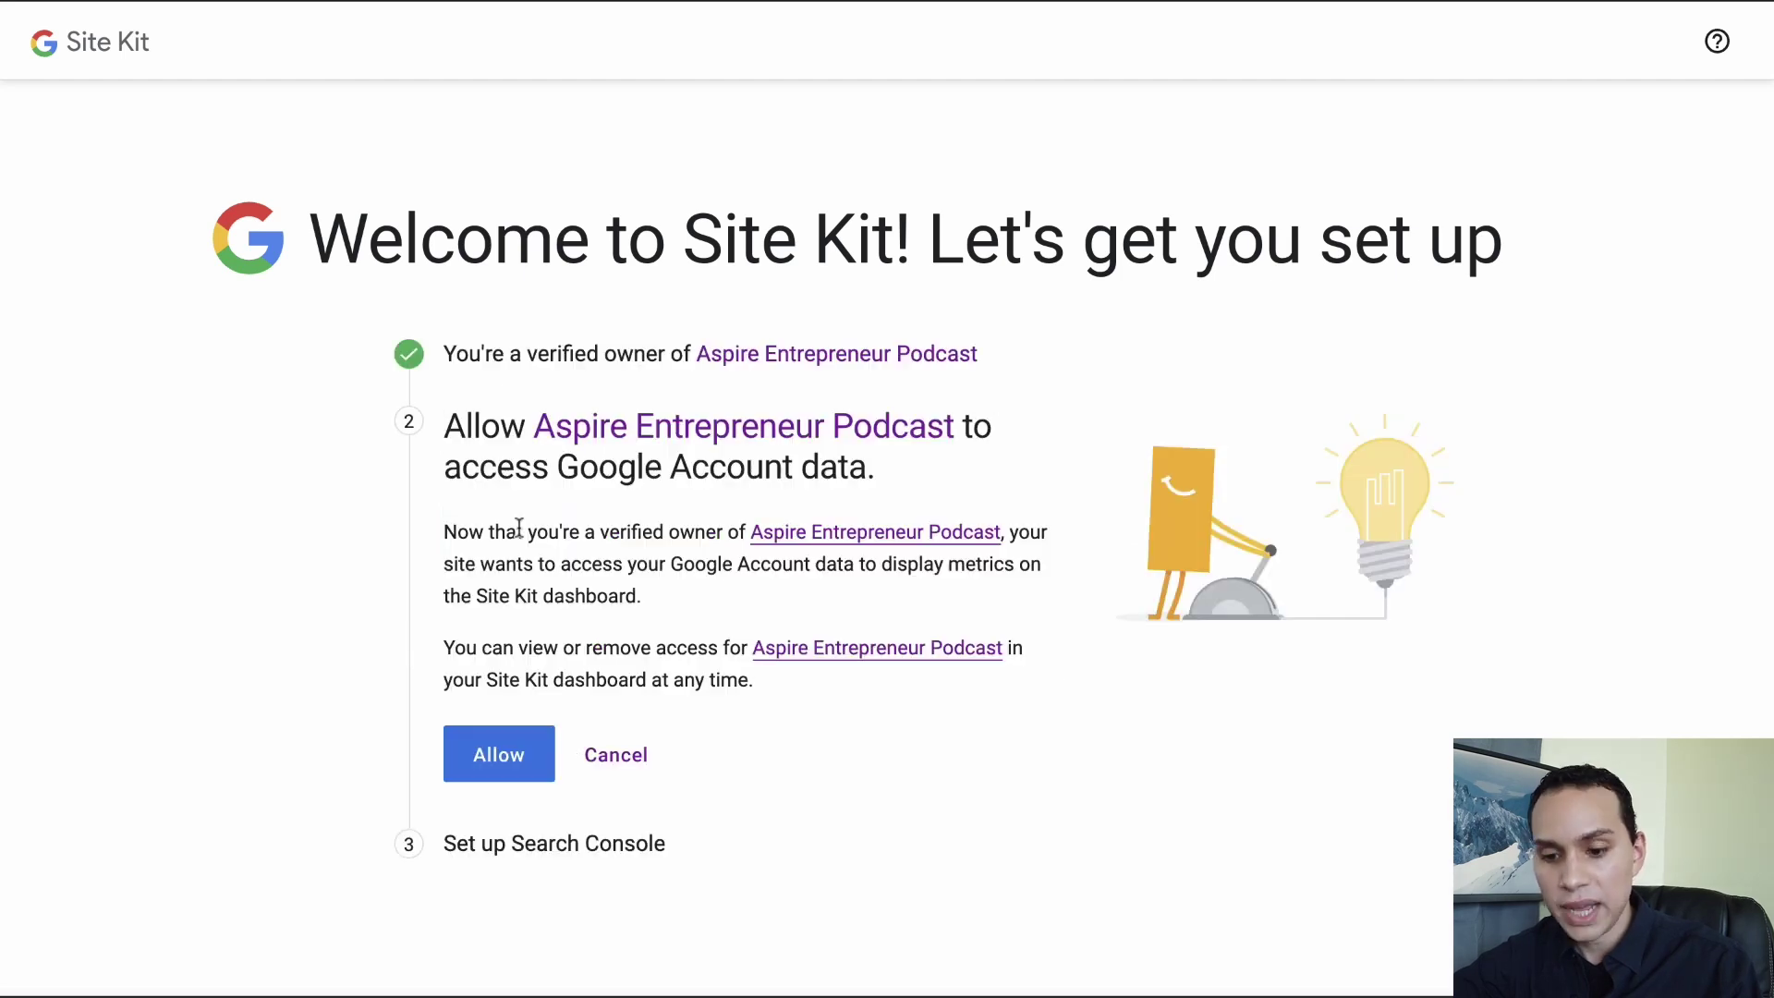
left_click(497, 758)
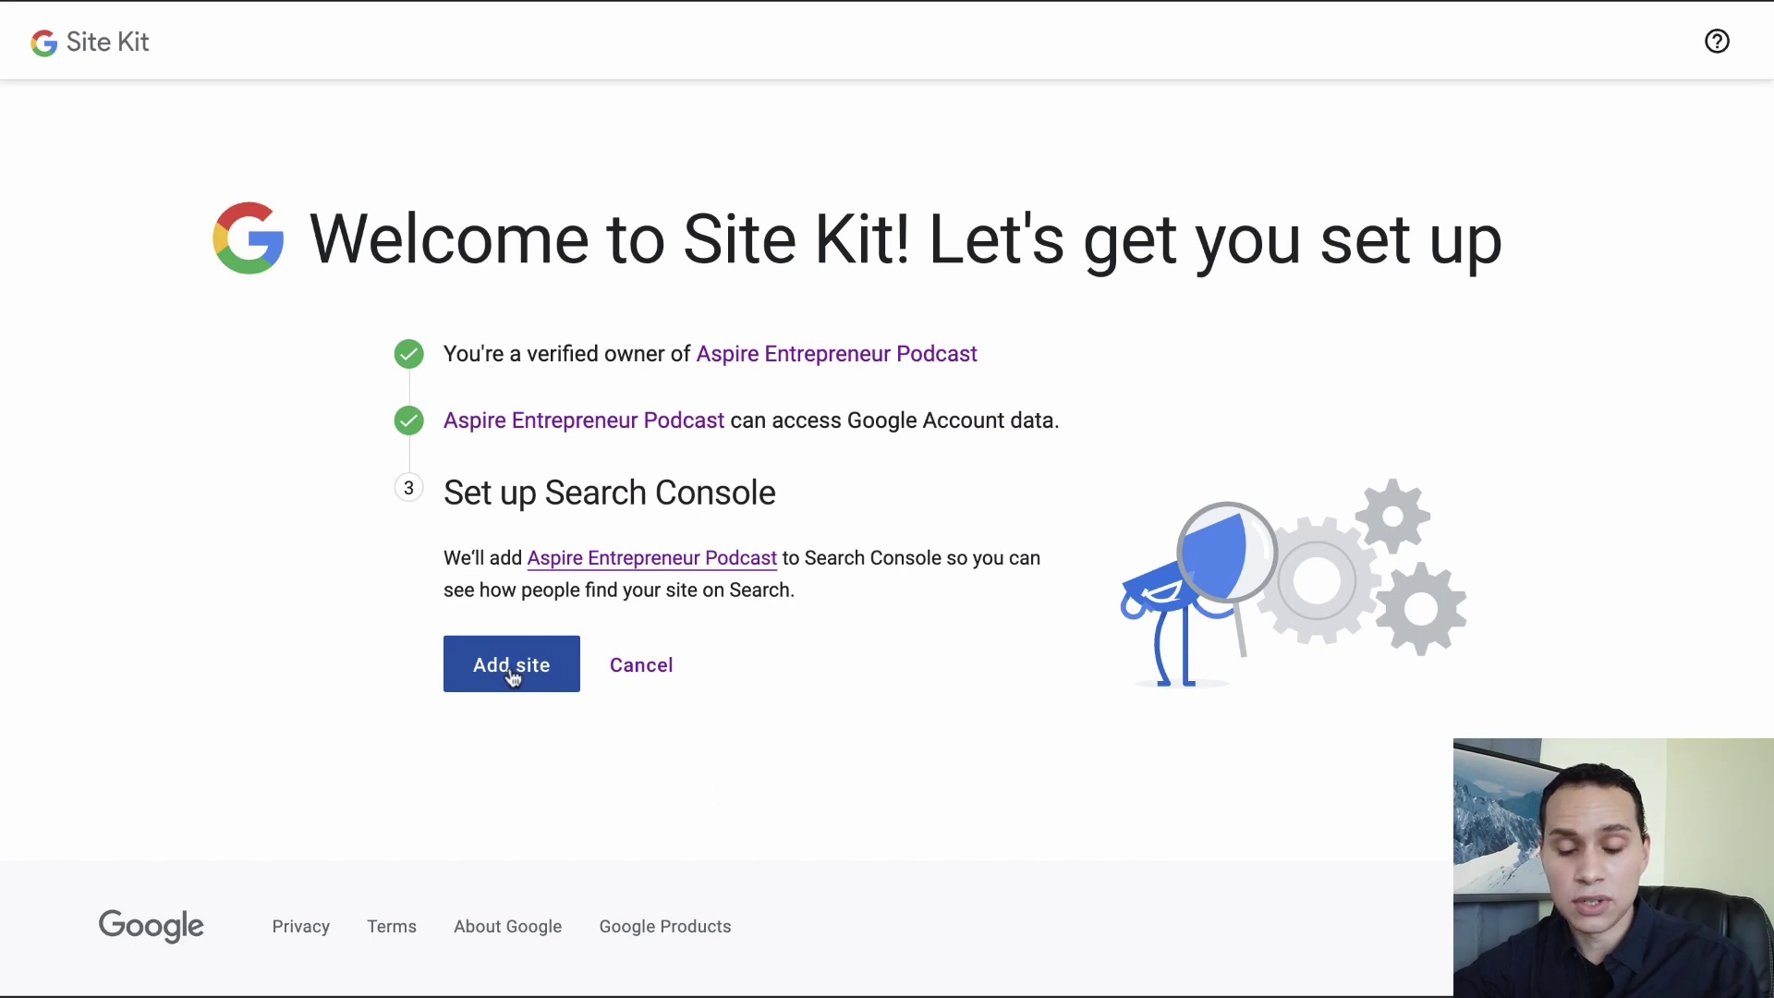
left_click(511, 673)
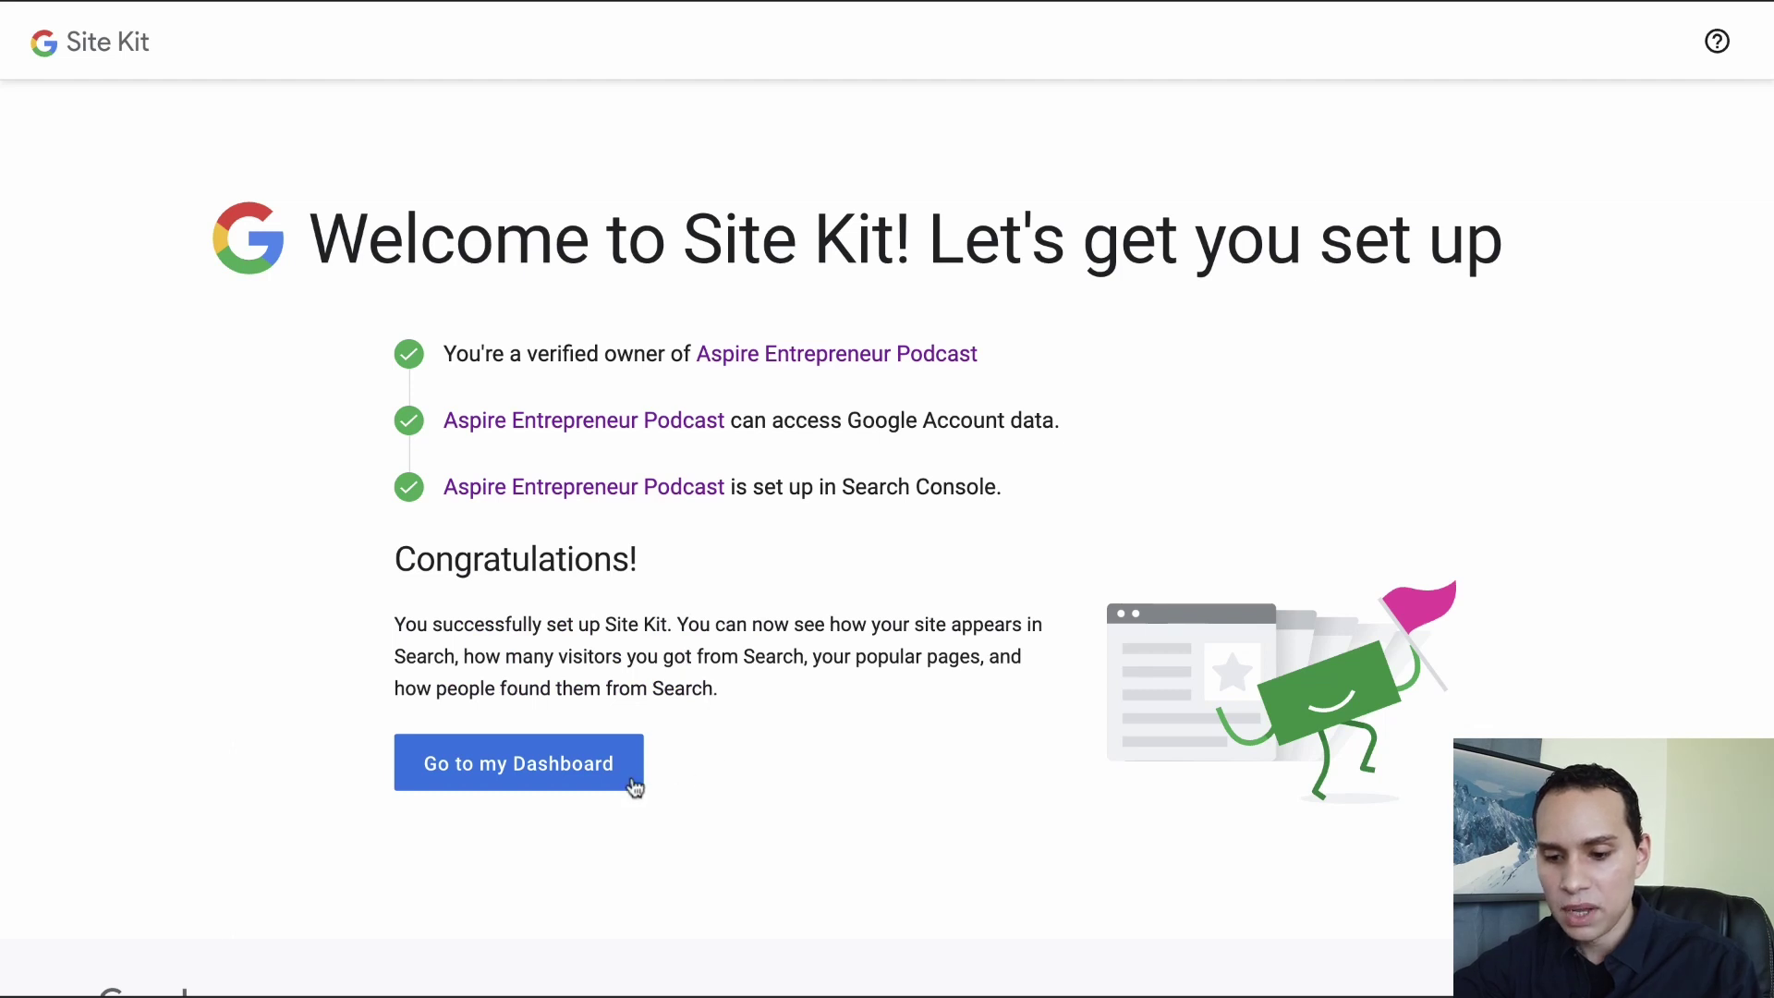
left_click(479, 772)
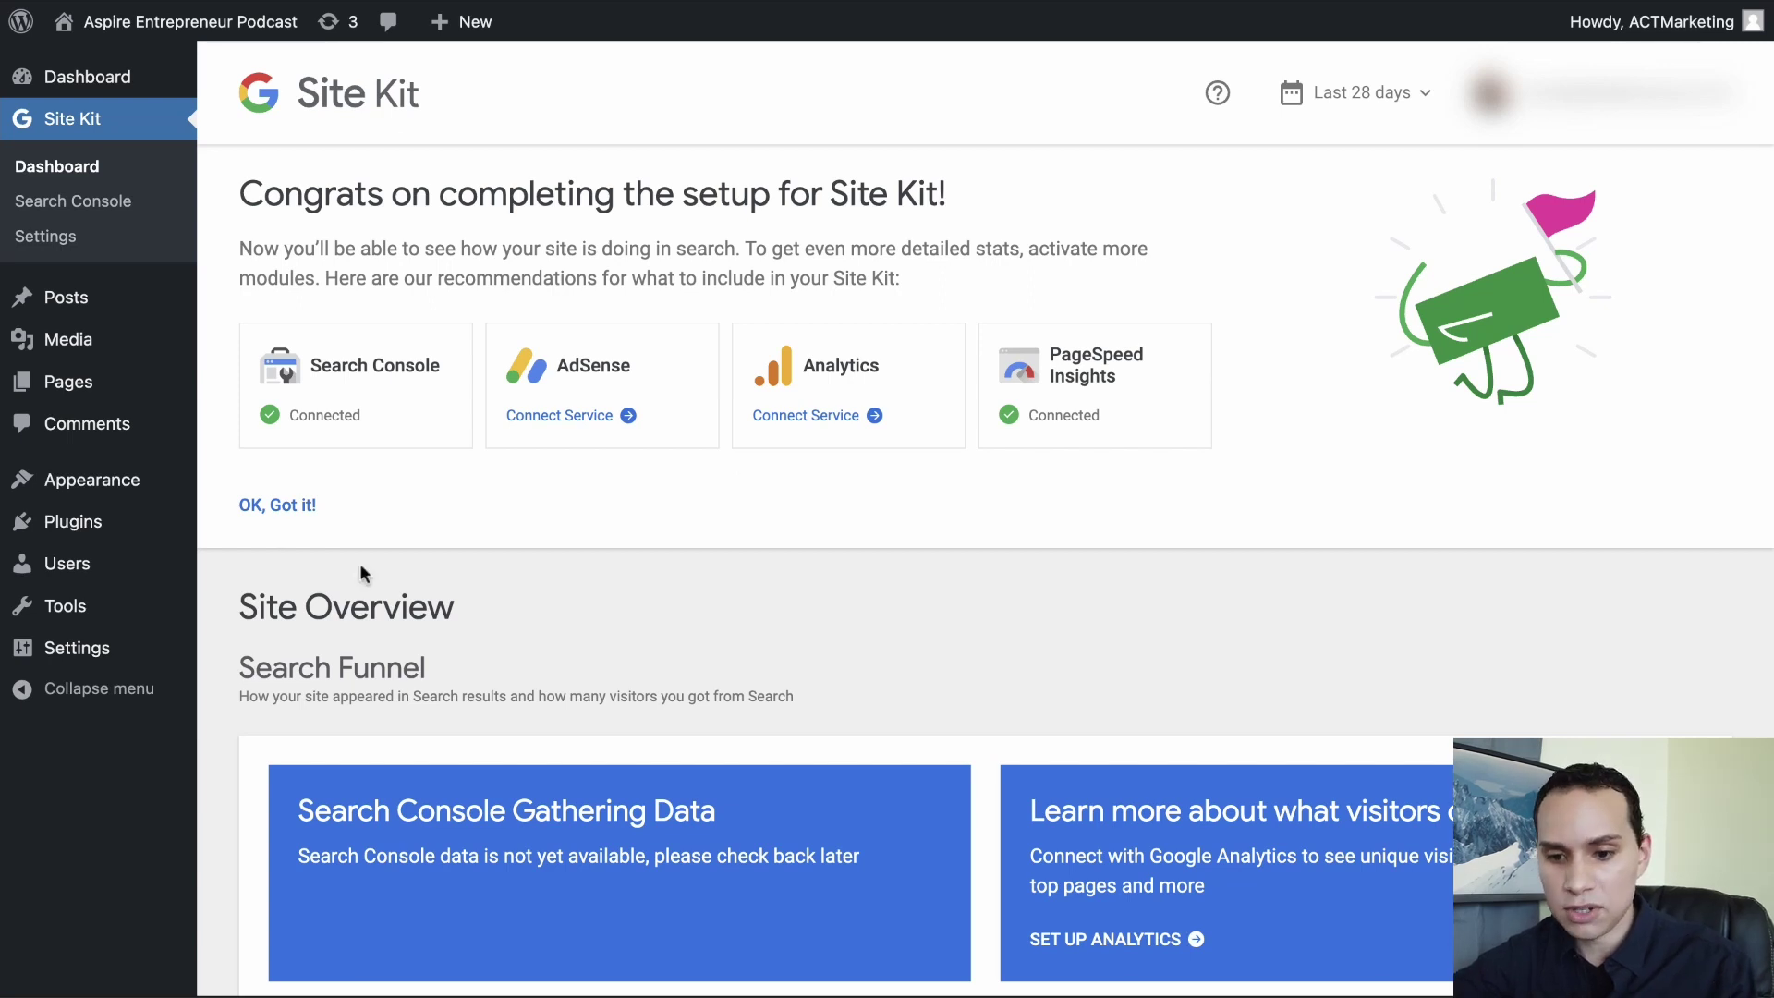
- Dismiss the 'OK, Got it!' congratulations panel and scroll through the Site Overview
left_click(259, 499)
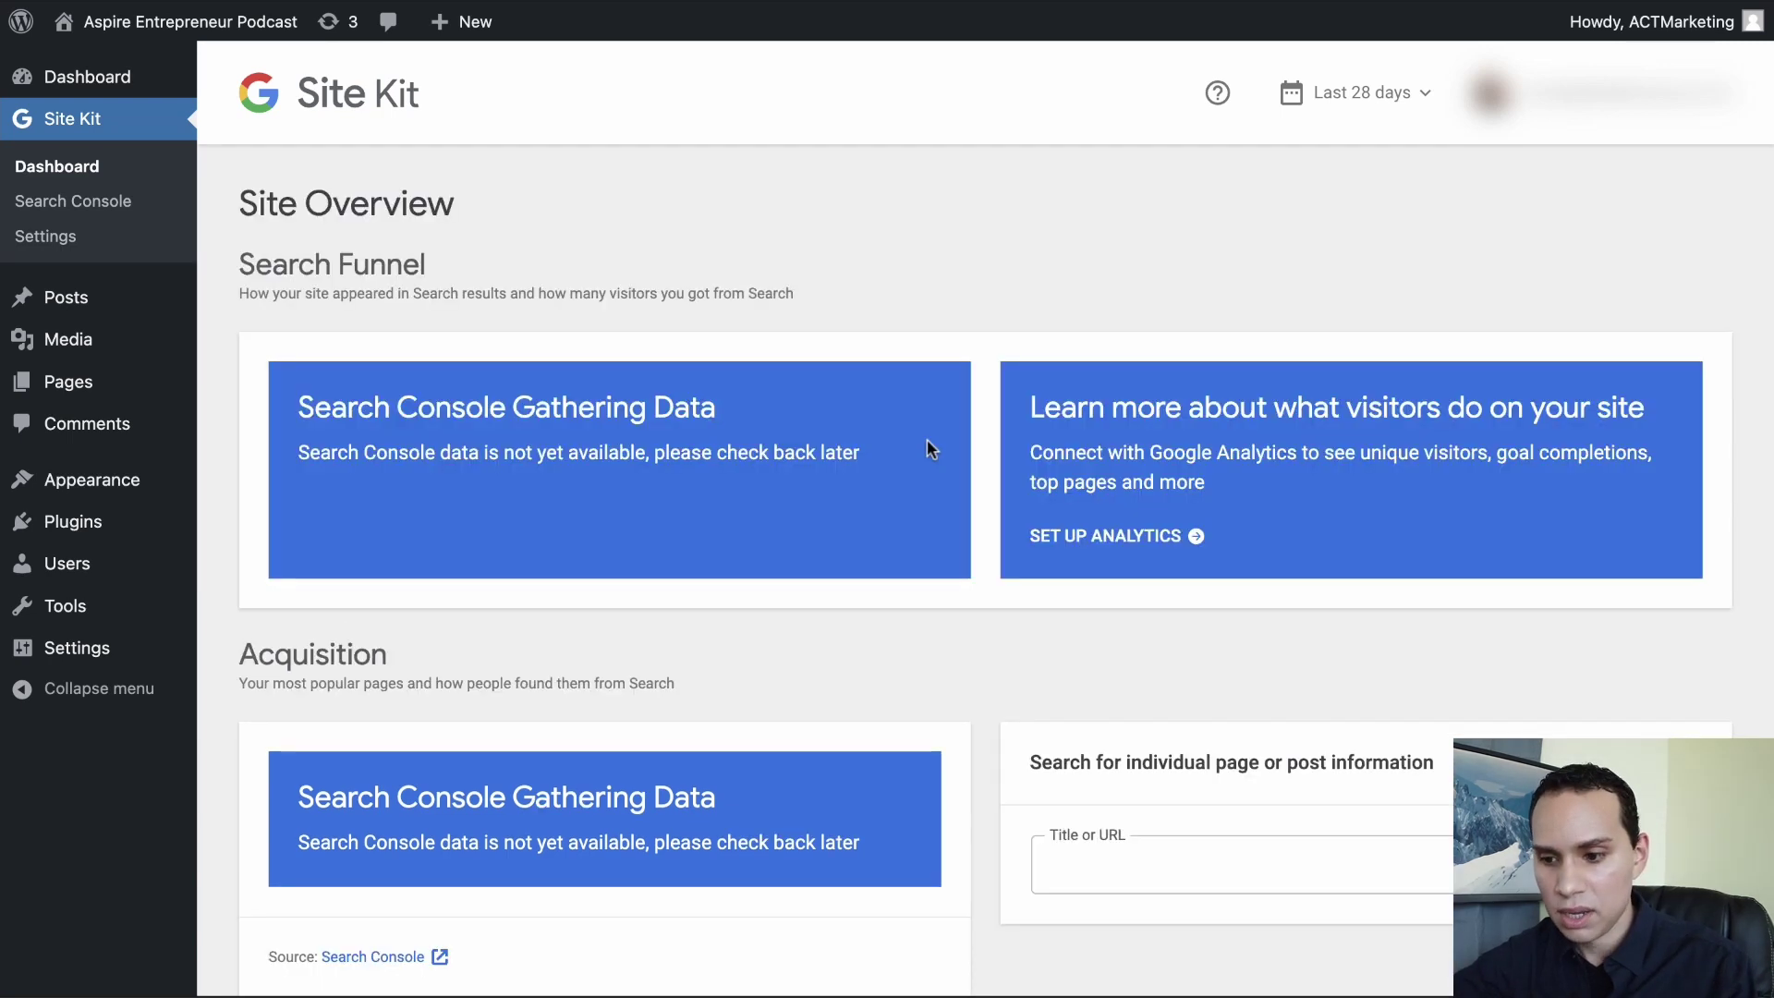
scroll(979, 494, "down", 10)
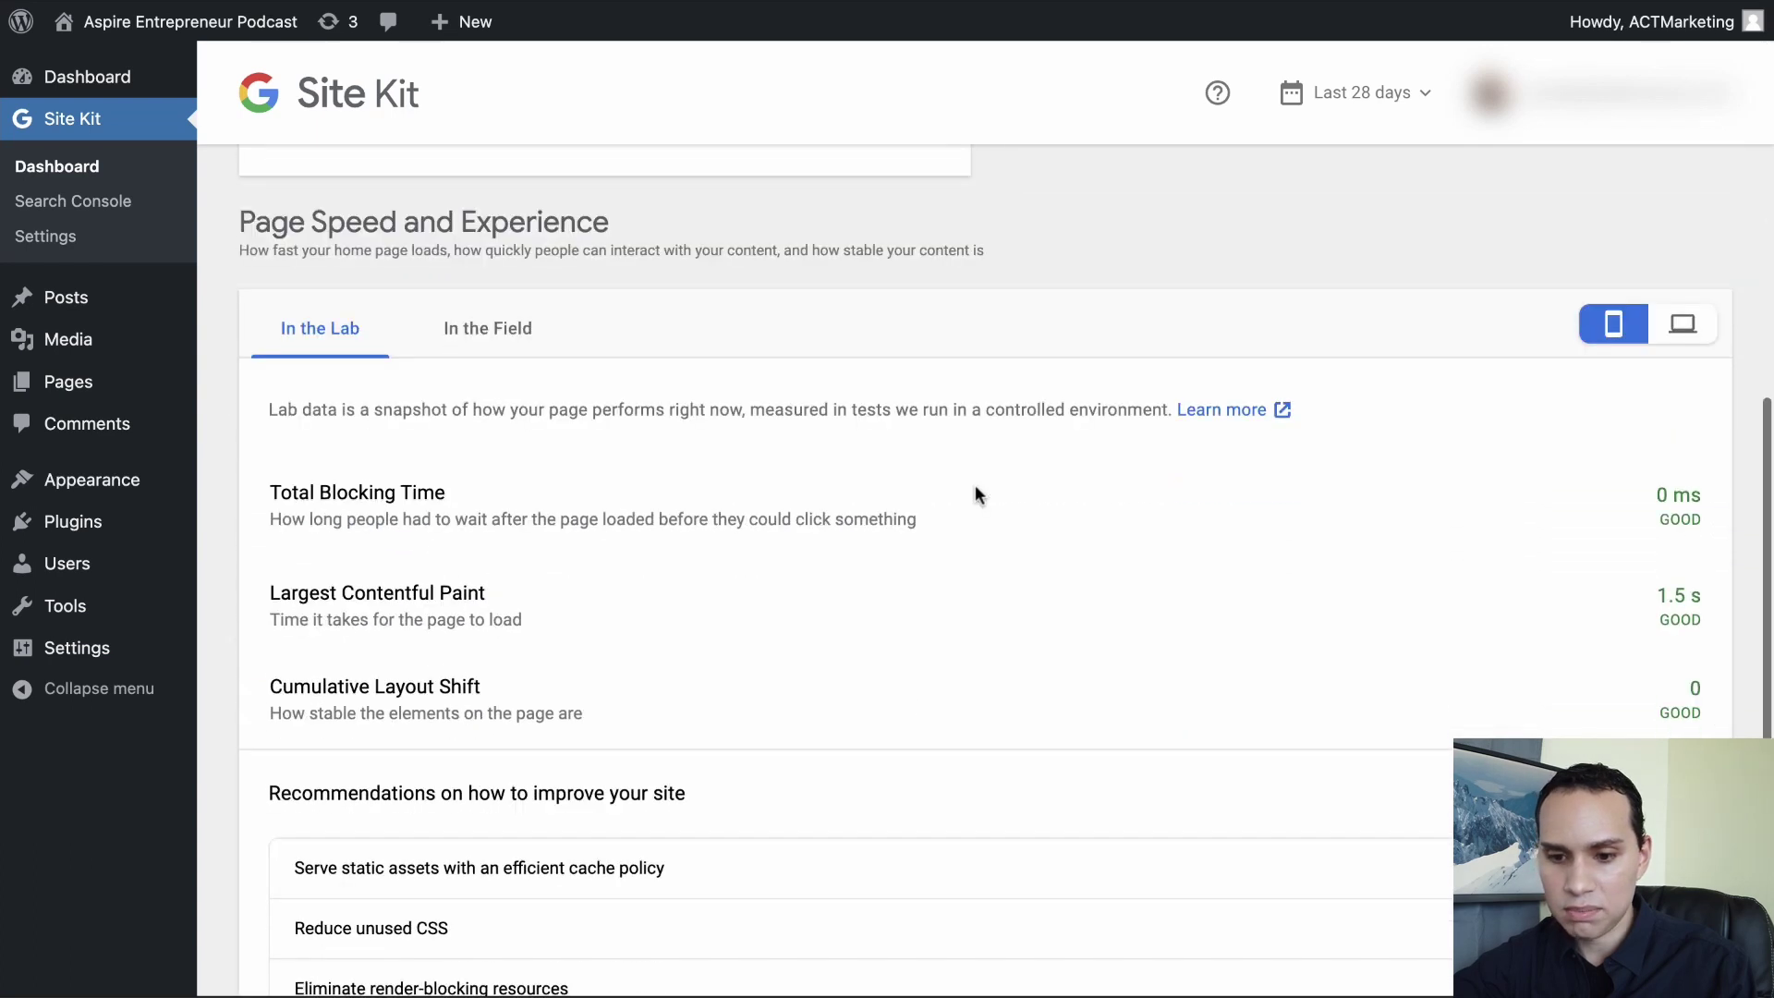
scroll(976, 494, "up", 10)
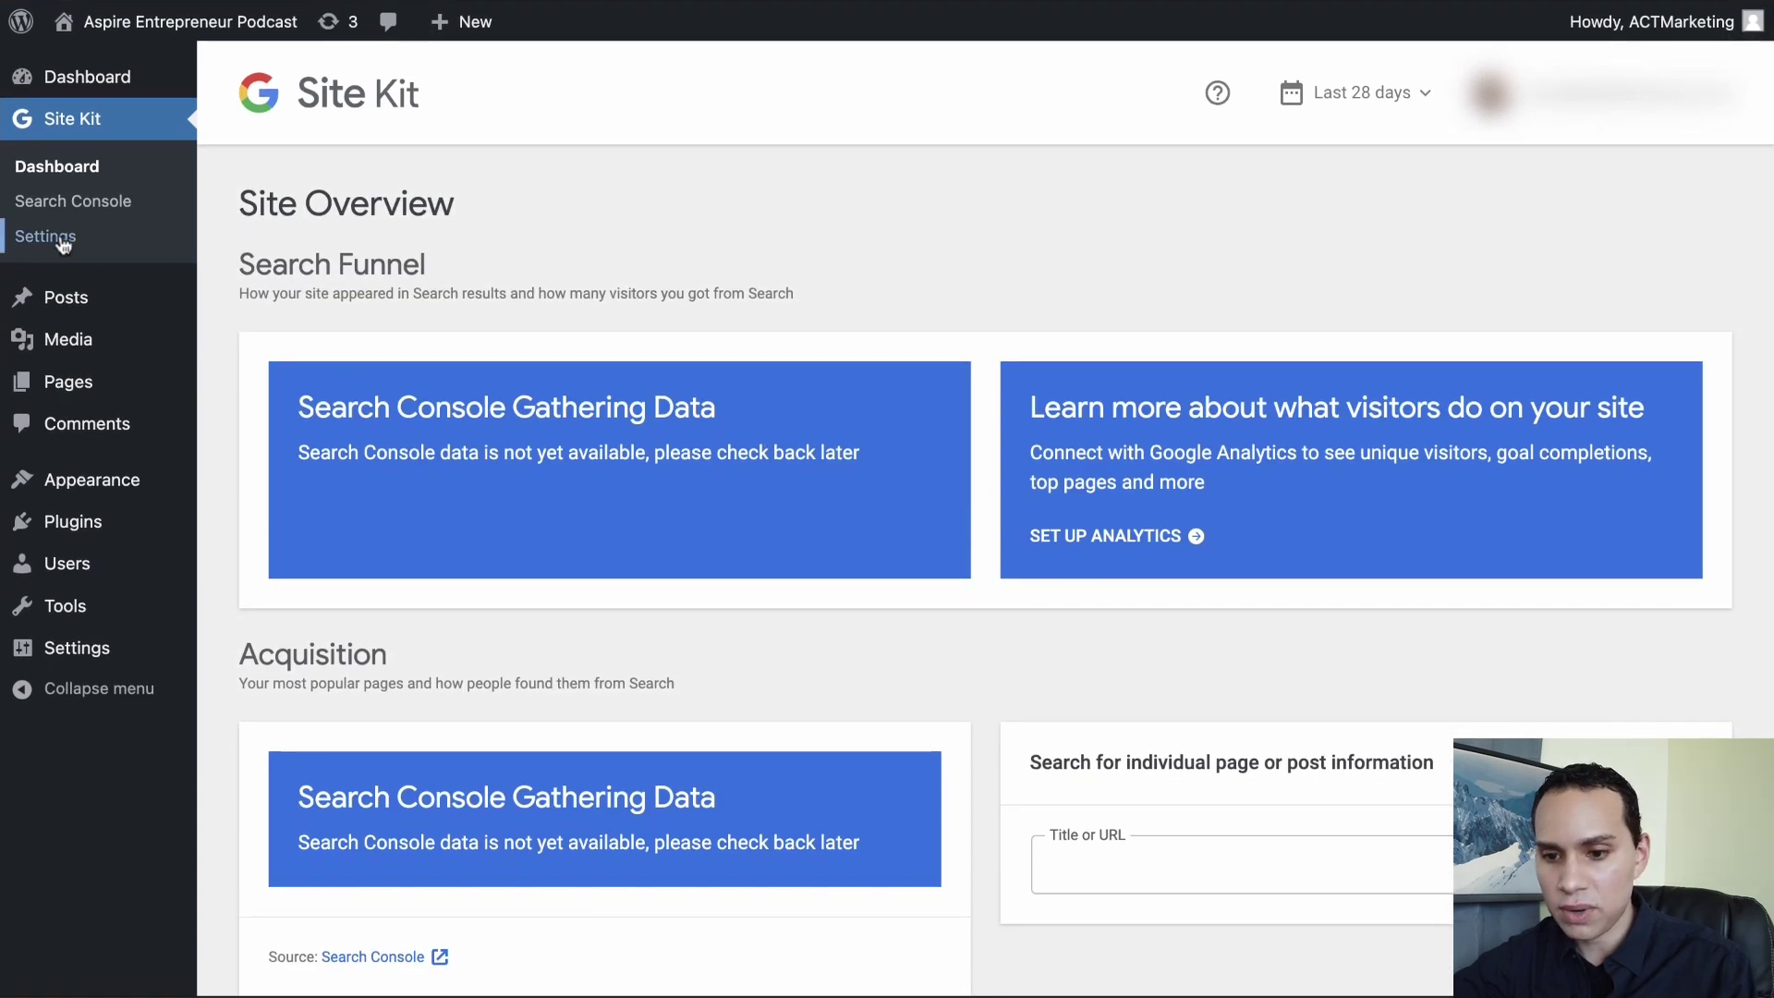
- From Site Kit's Connect More Services, start Tag Manager setup and grant Google account access
left_click(61, 242)
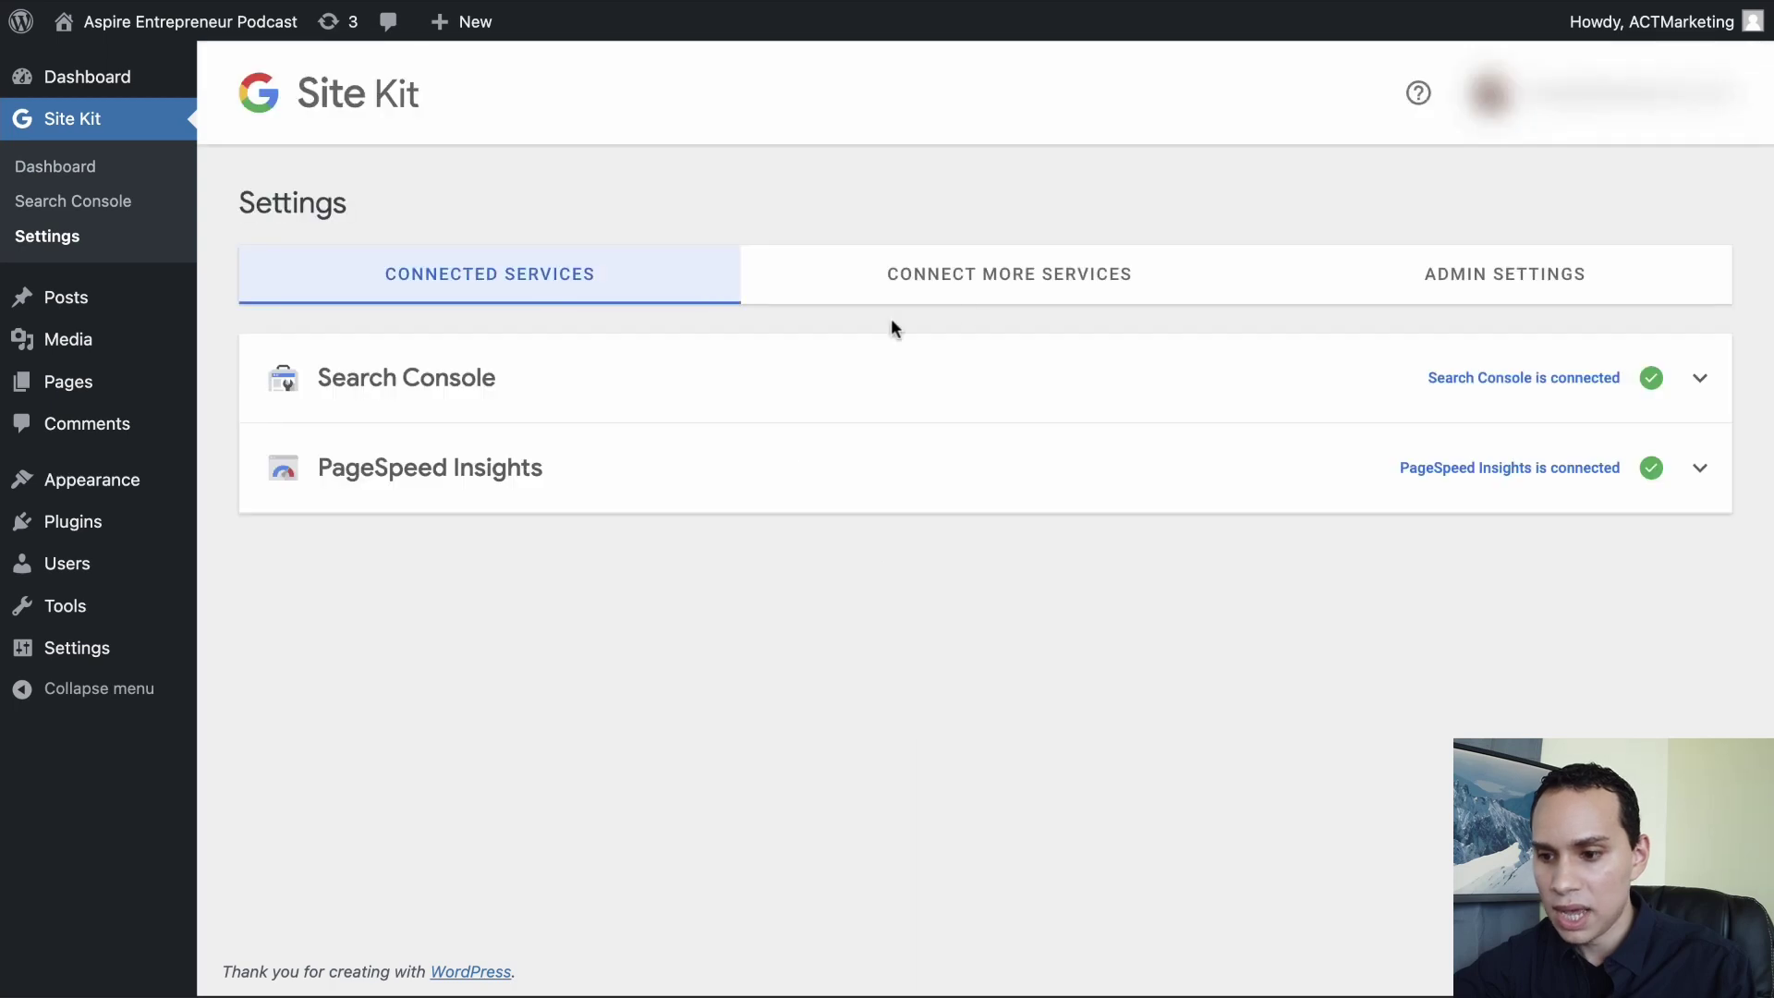
left_click(1114, 273)
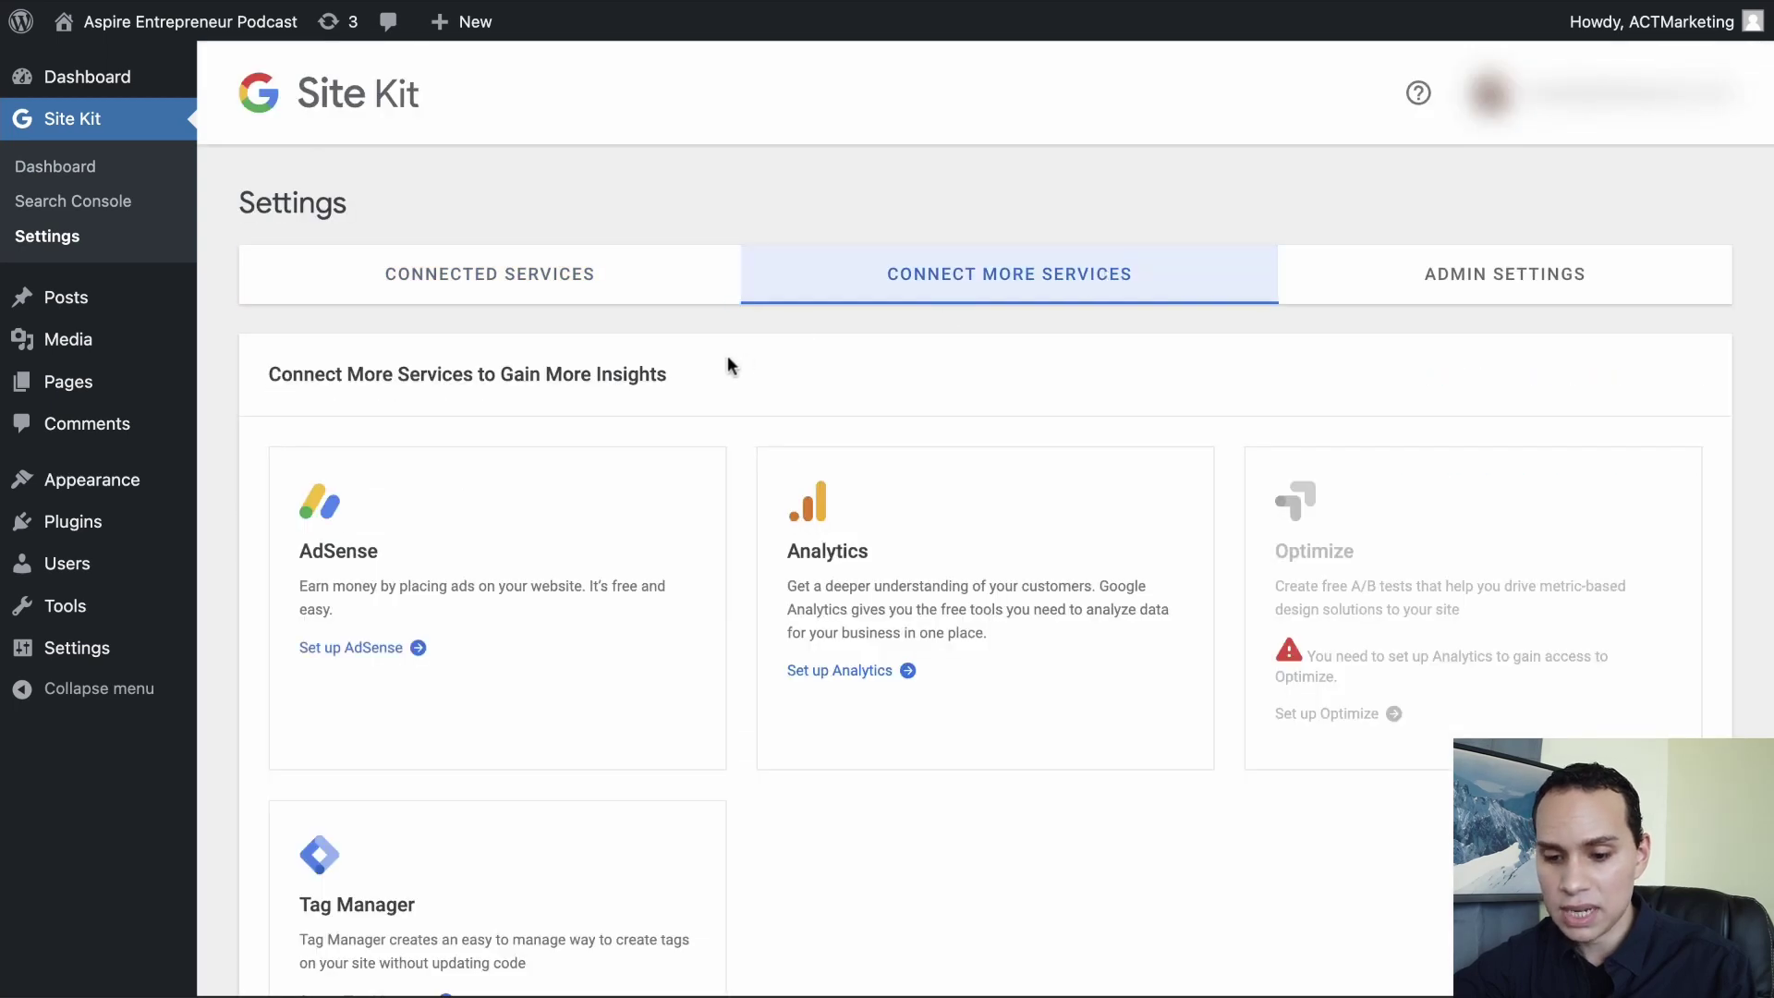
scroll(728, 354, "down", 3)
left_click(376, 788)
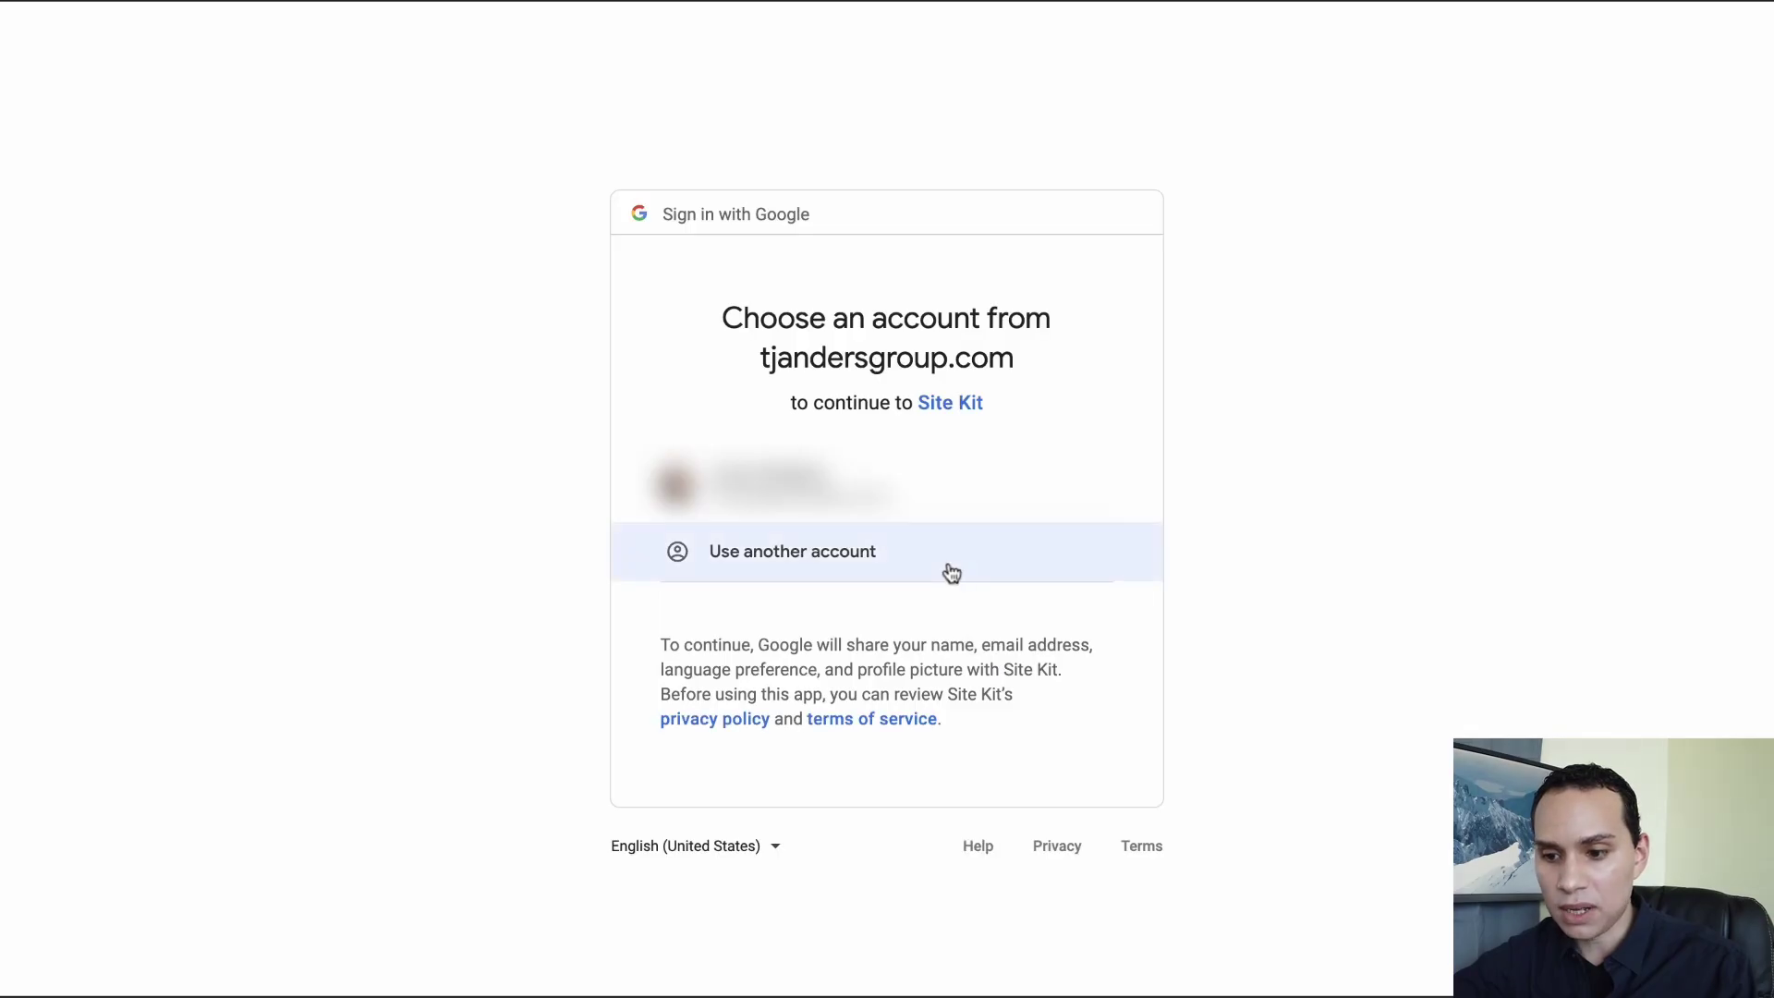
left_click(840, 490)
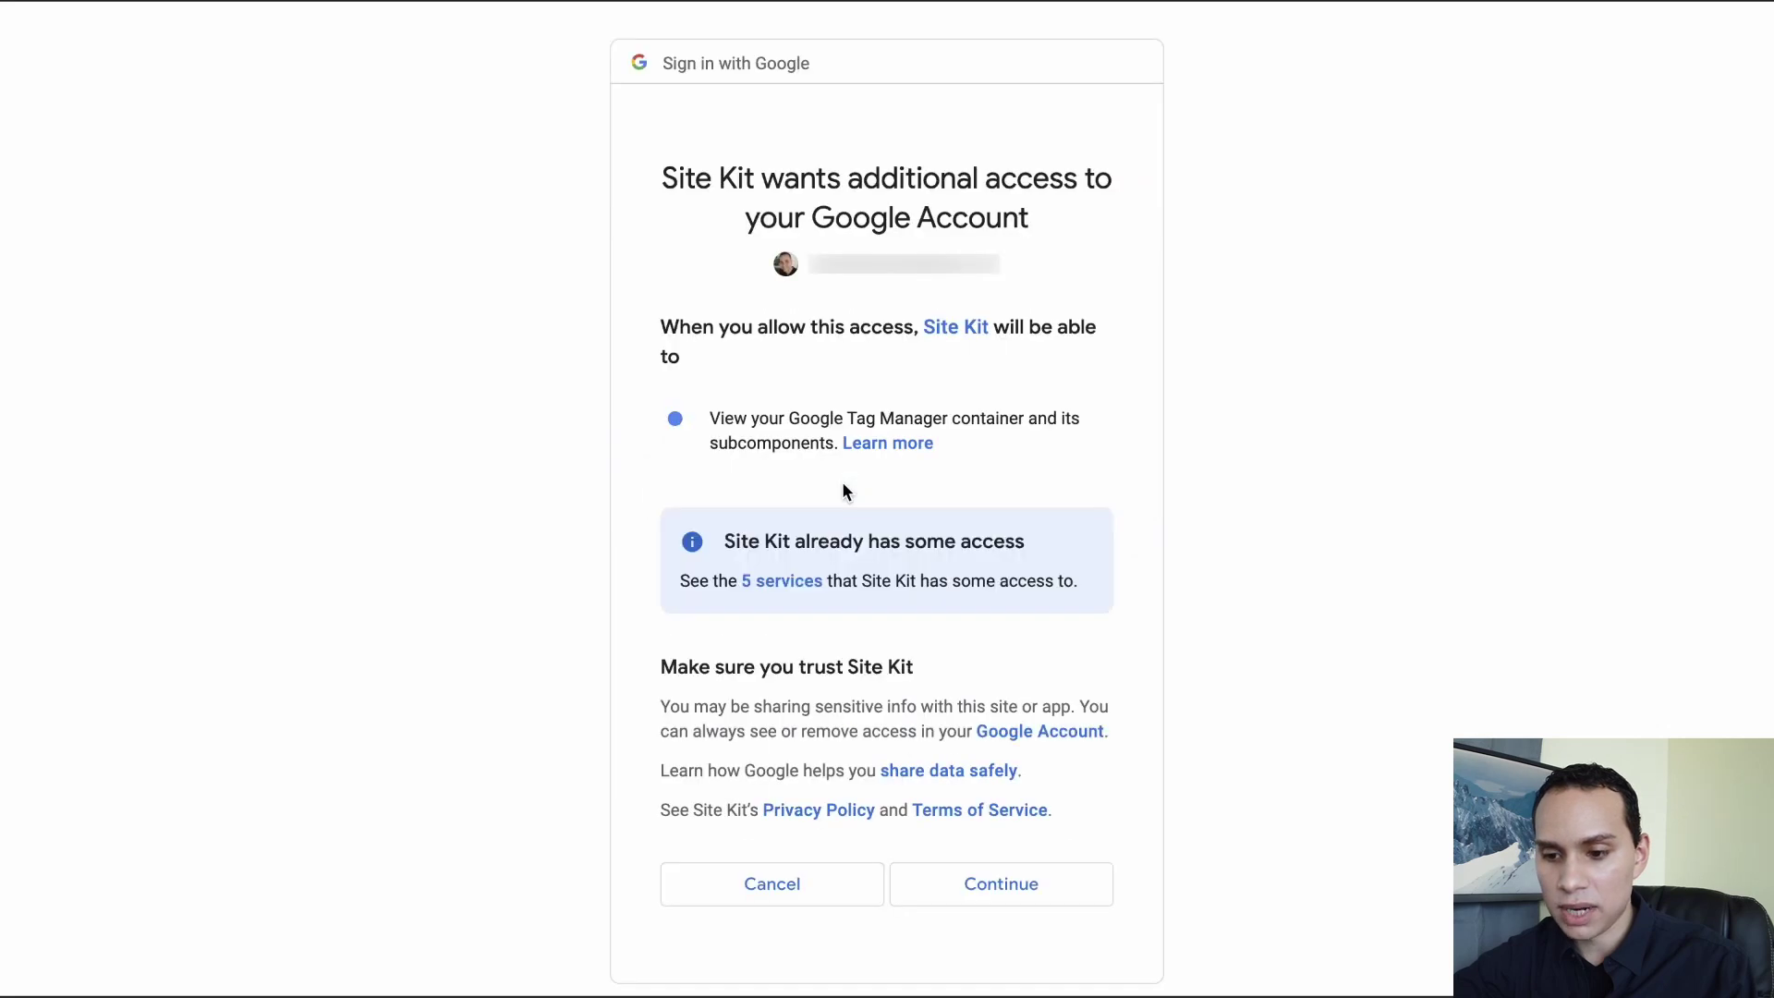
left_click(1007, 883)
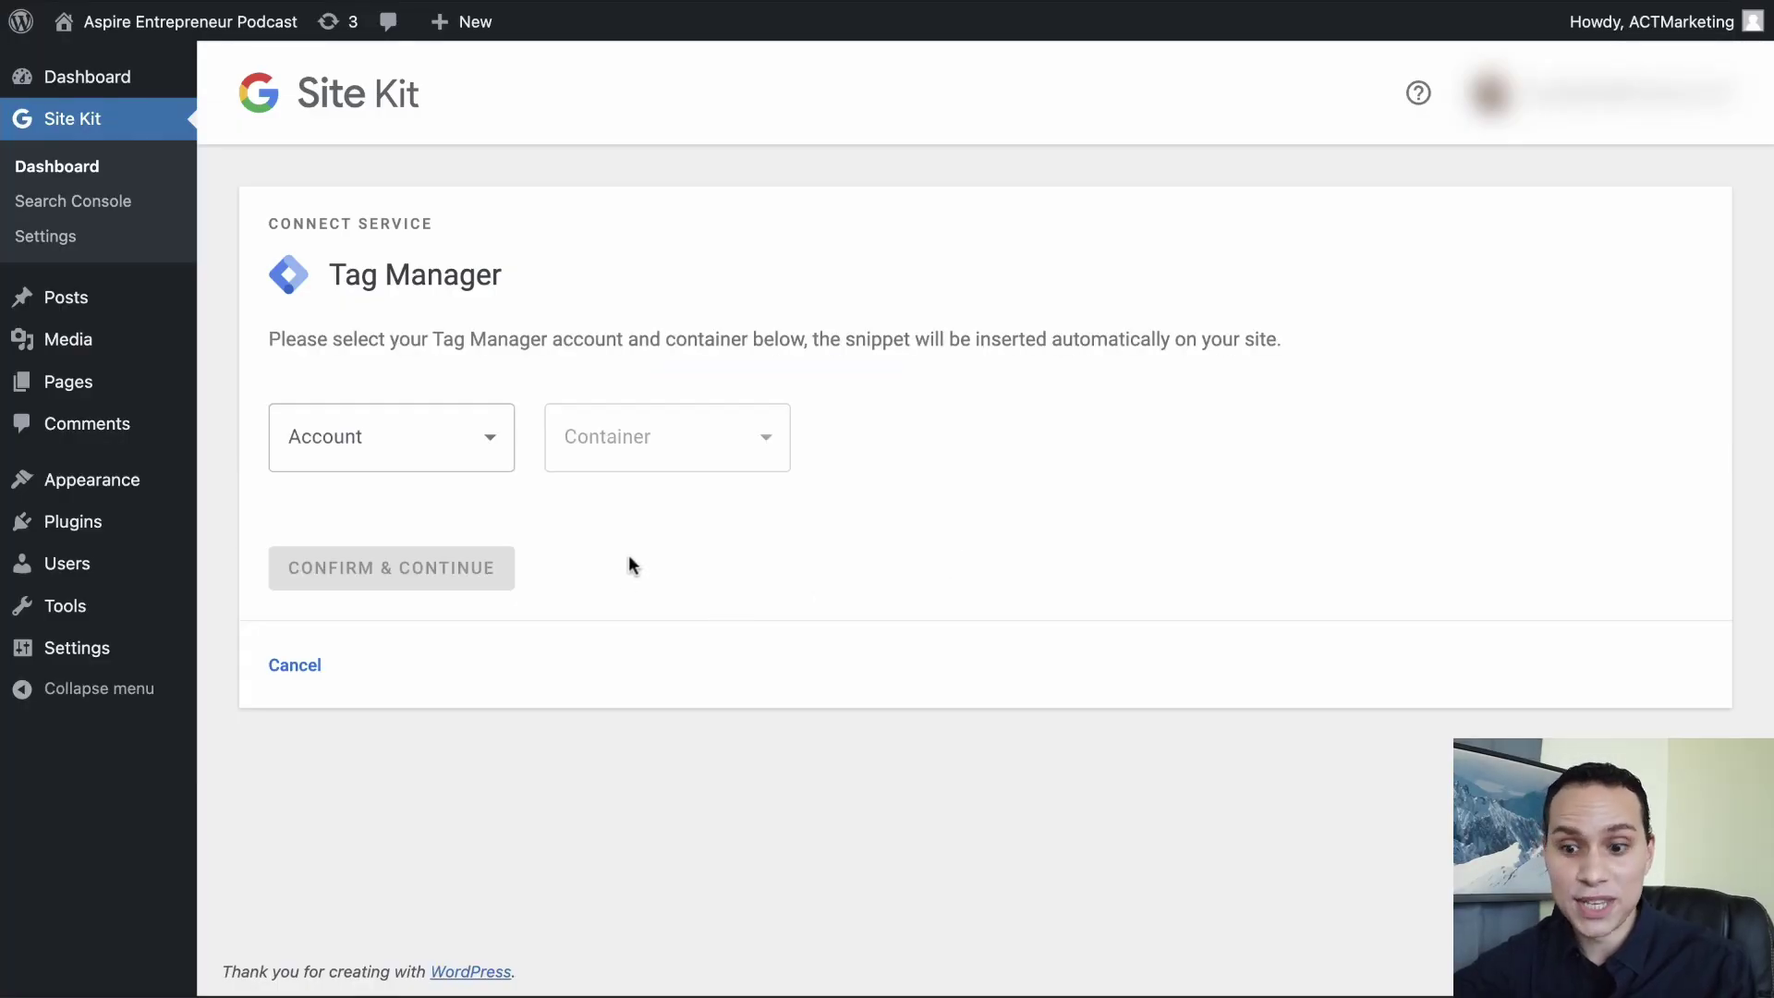
- Select the Fresh Edge Companies account with container aspireentrepreneur.com and confirm
left_click(472, 442)
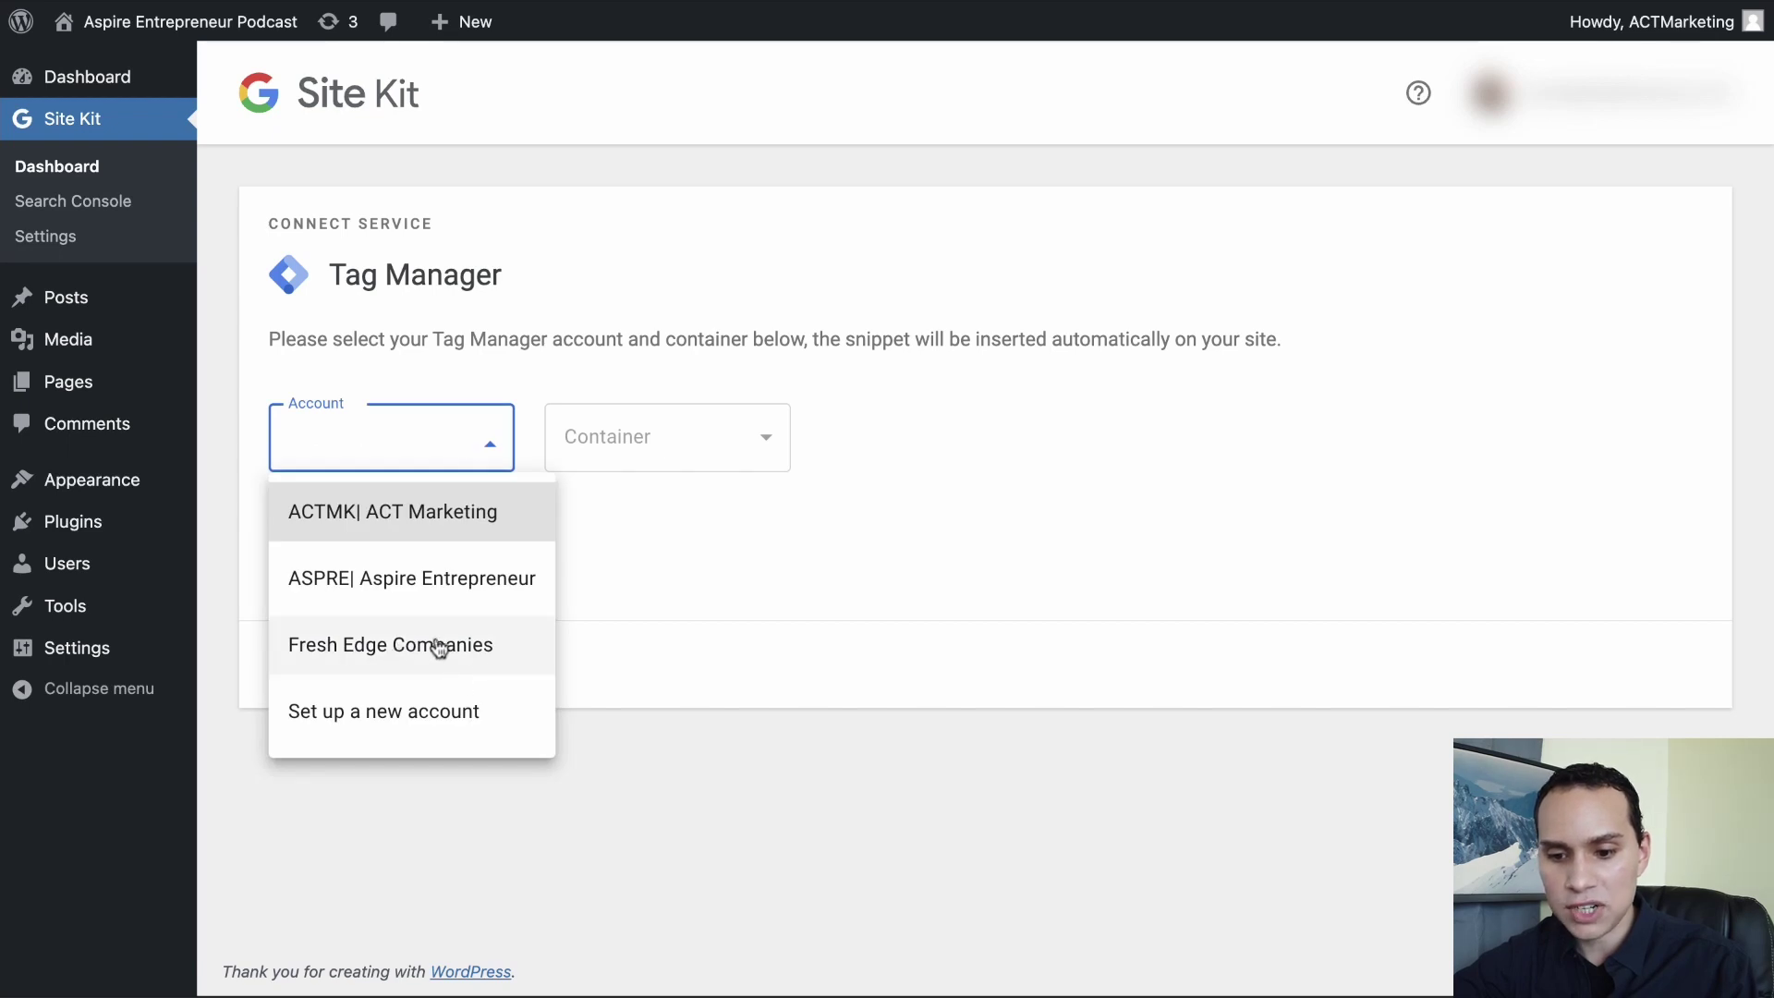
left_click(508, 651)
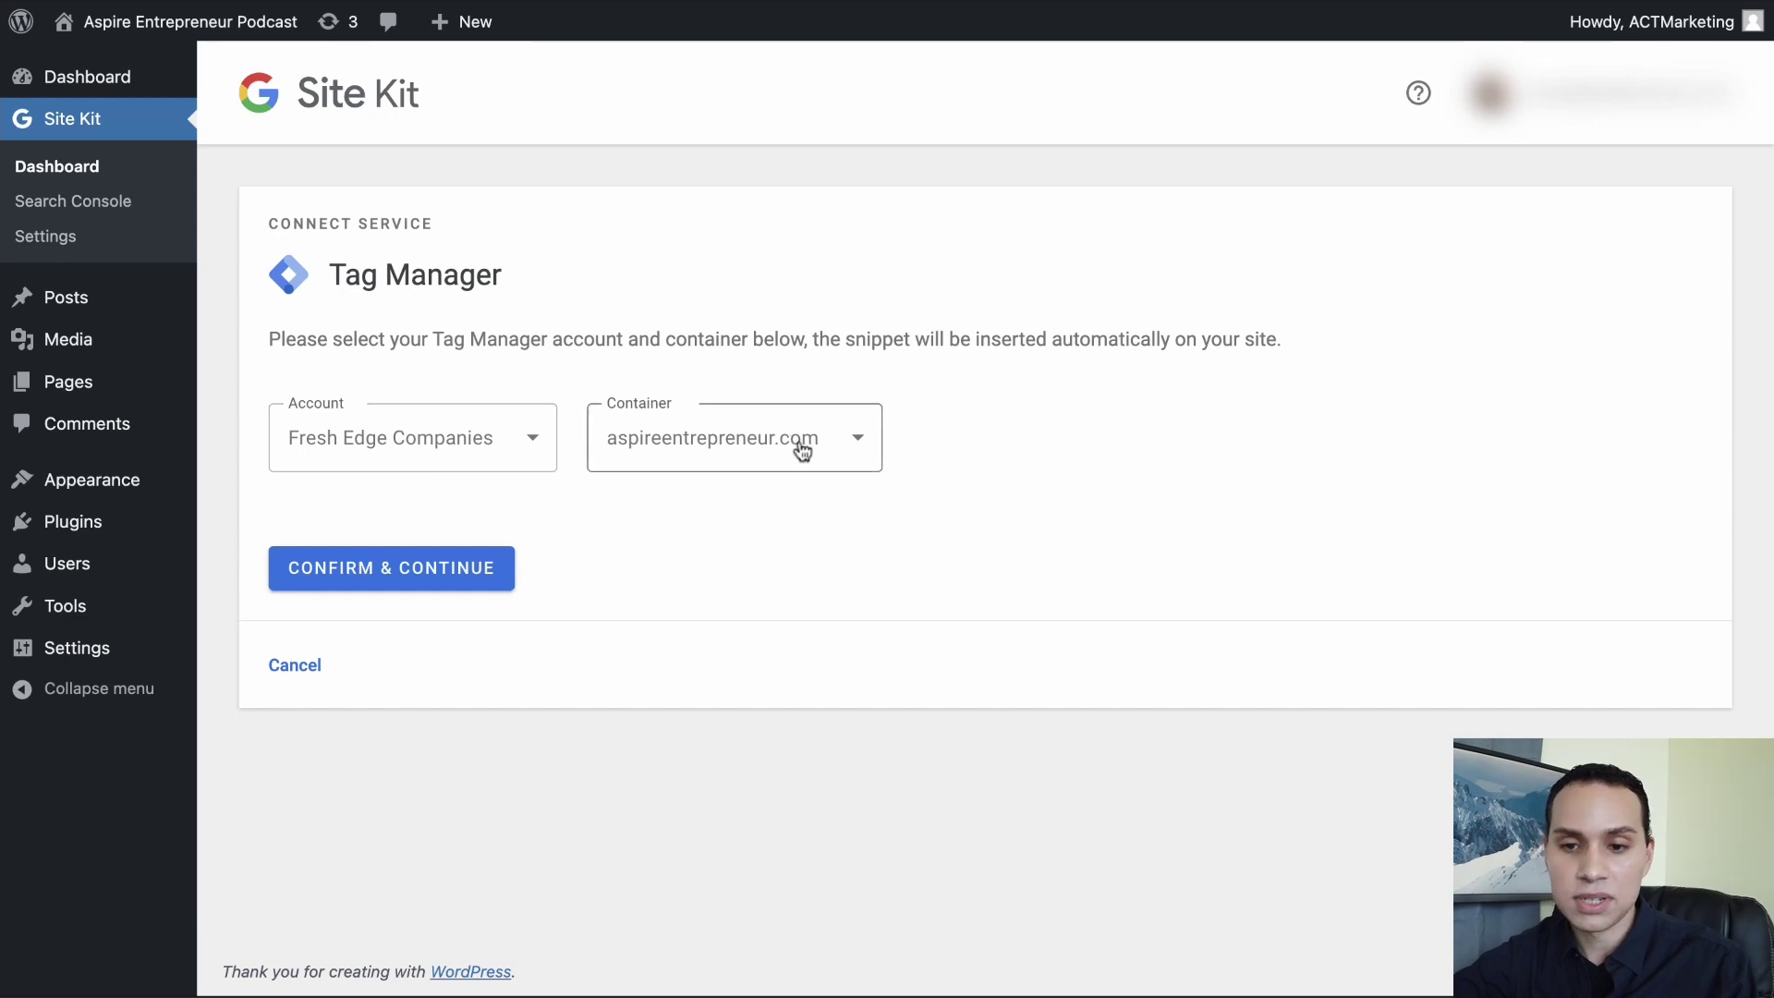
left_click(469, 568)
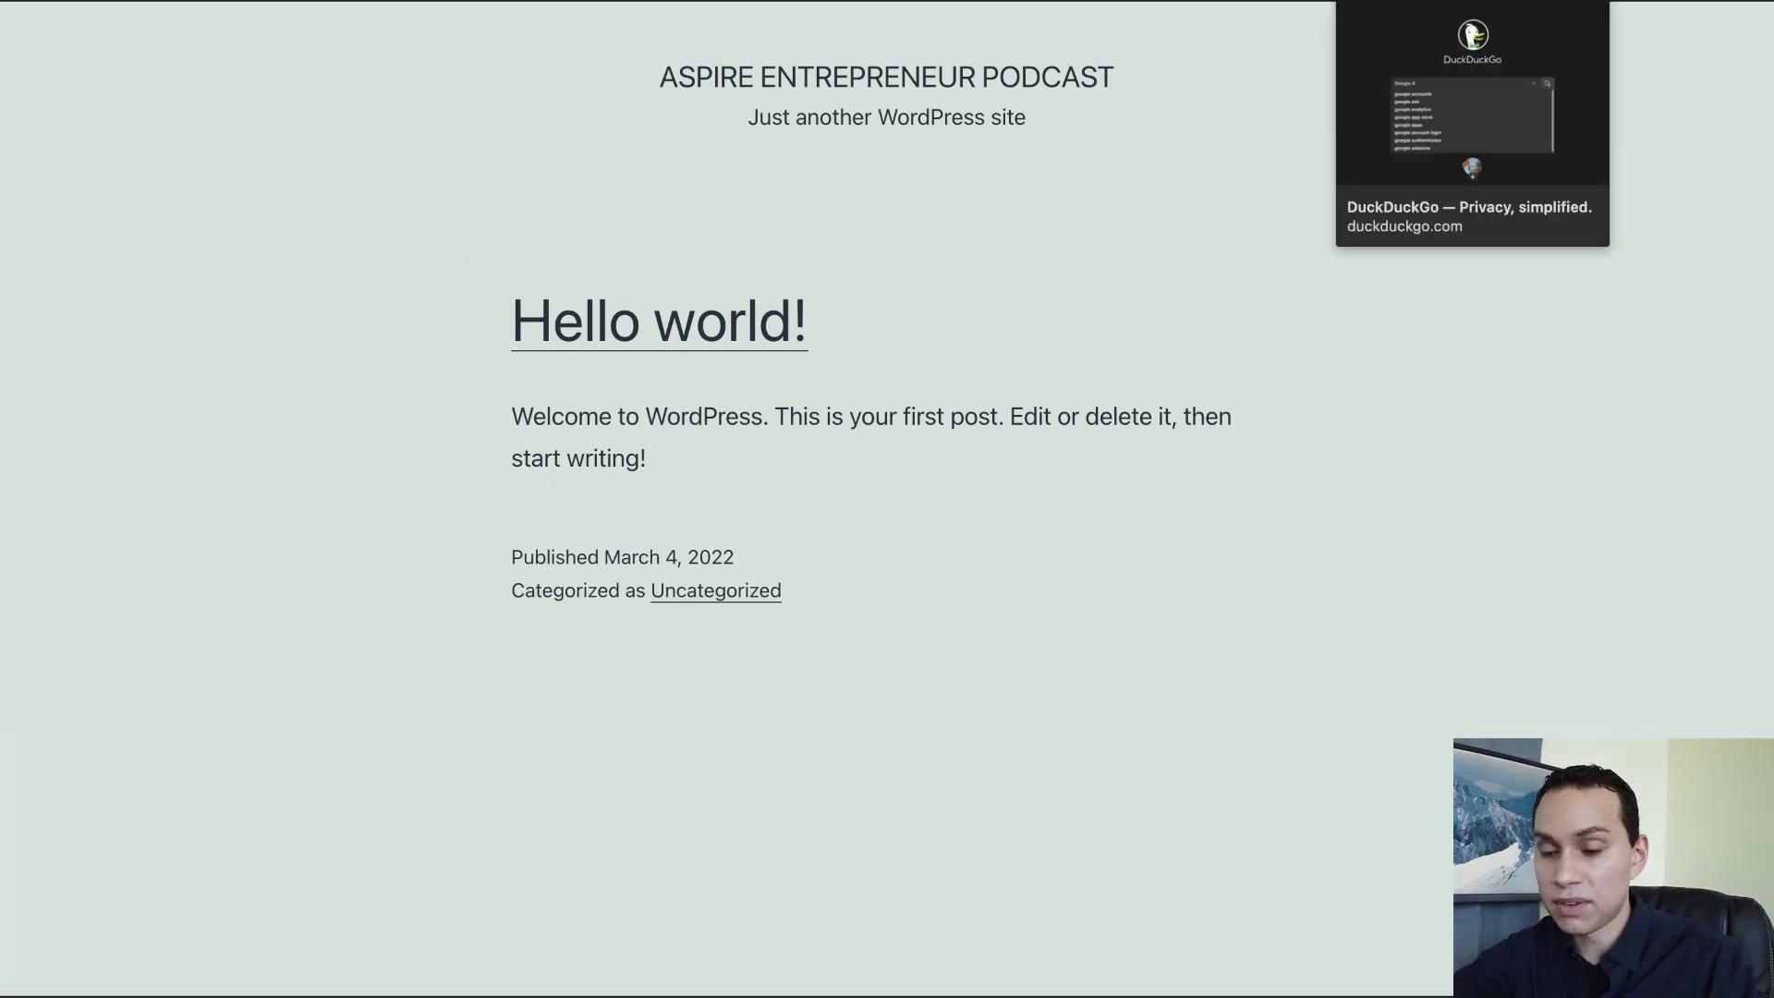
- Search DuckDuckGo for 'Google Tag Assistant Chrome Extension' and open the Tag Assistant Legacy store page
left_click(1358, 9)
left_click(614, 509)
type("Google Tag Assistant Chrome Extension")
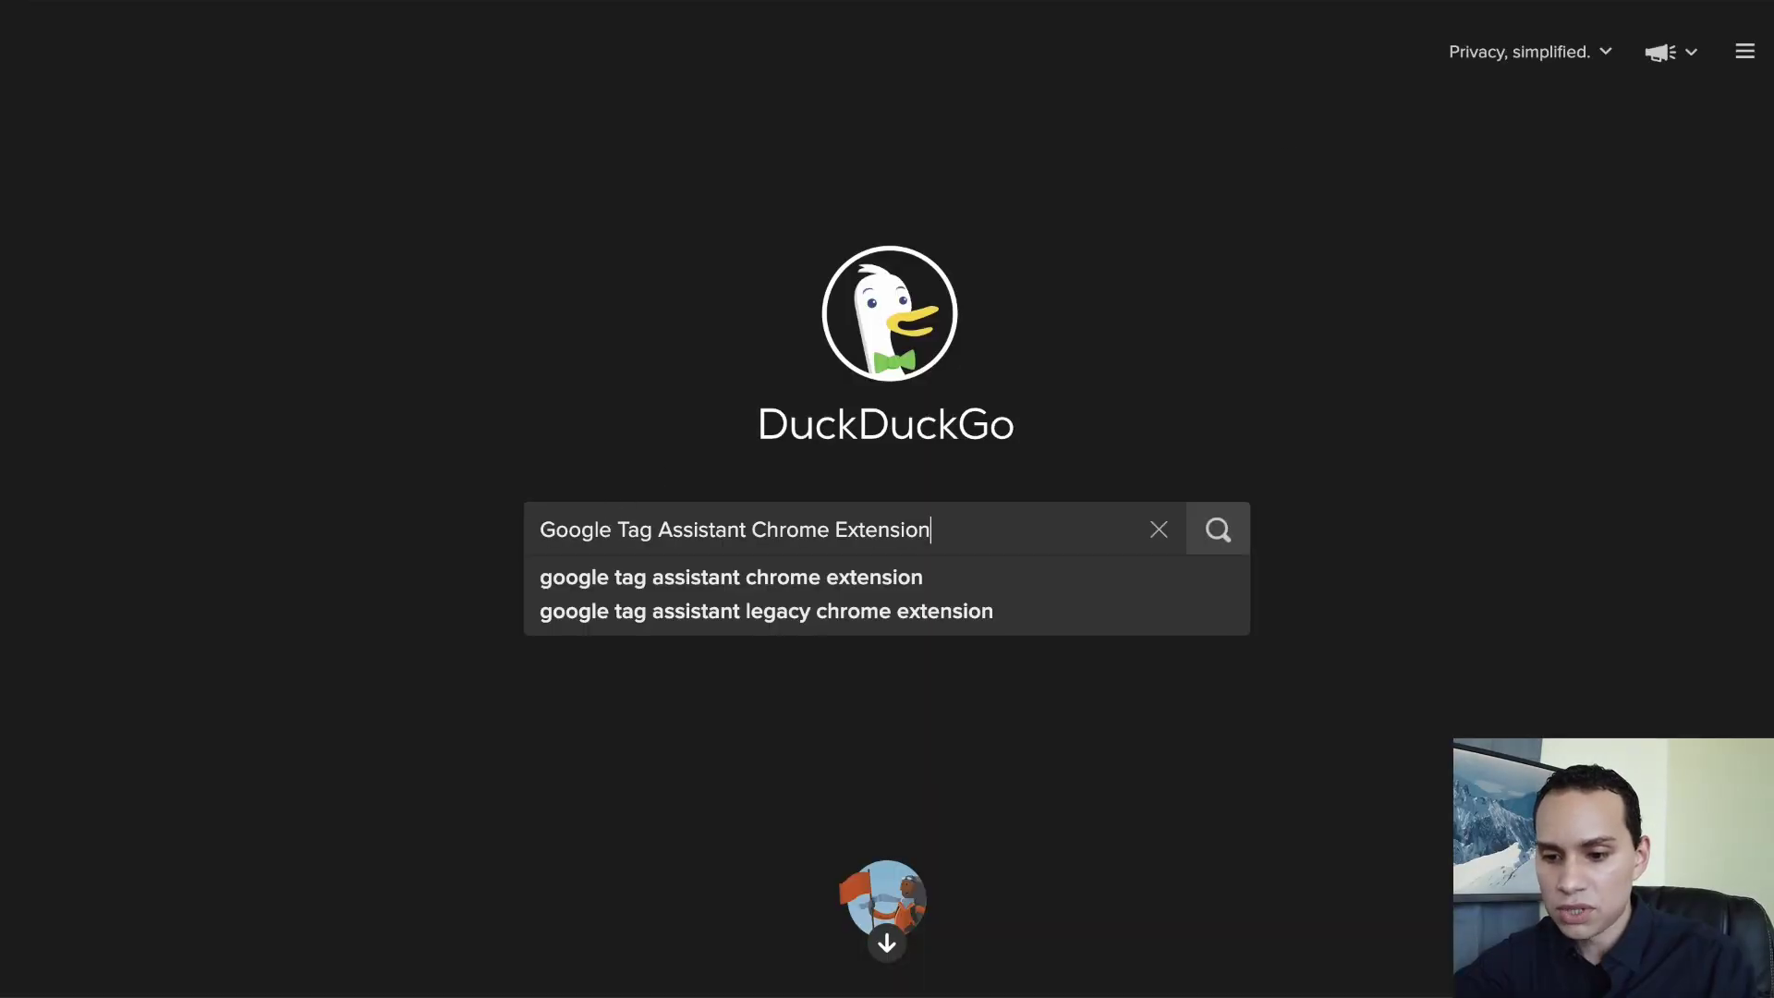
key("Return")
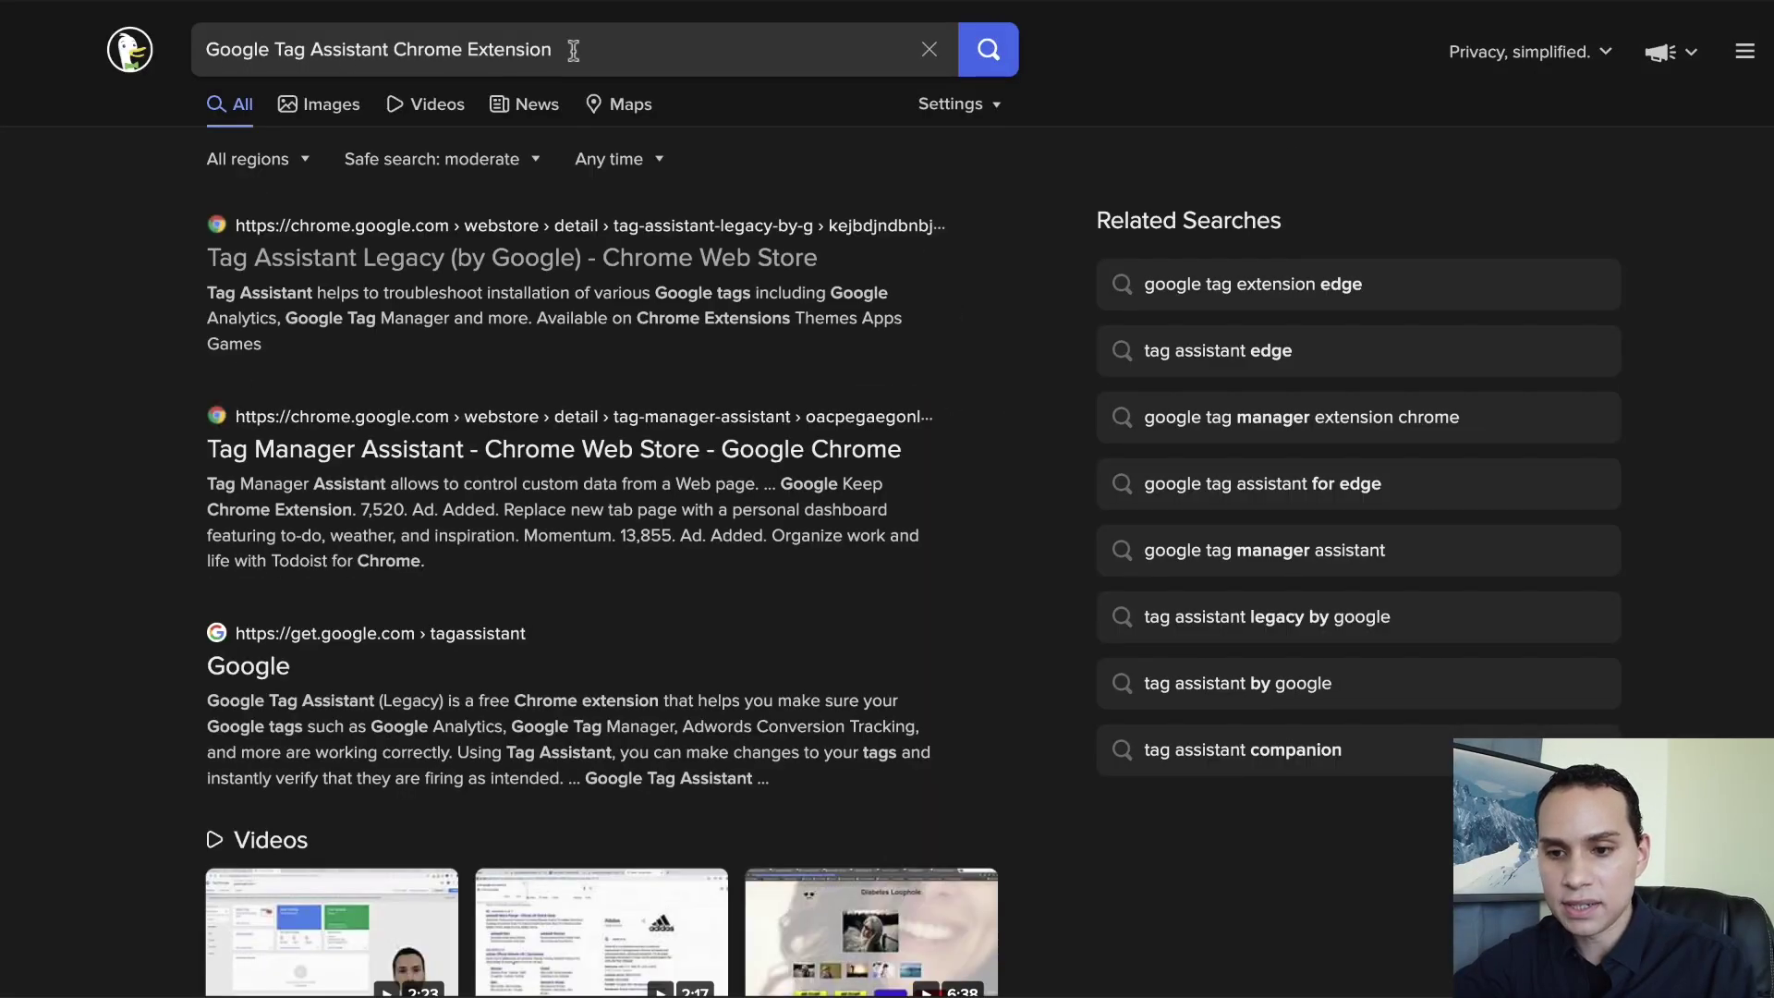
left_click(530, 260)
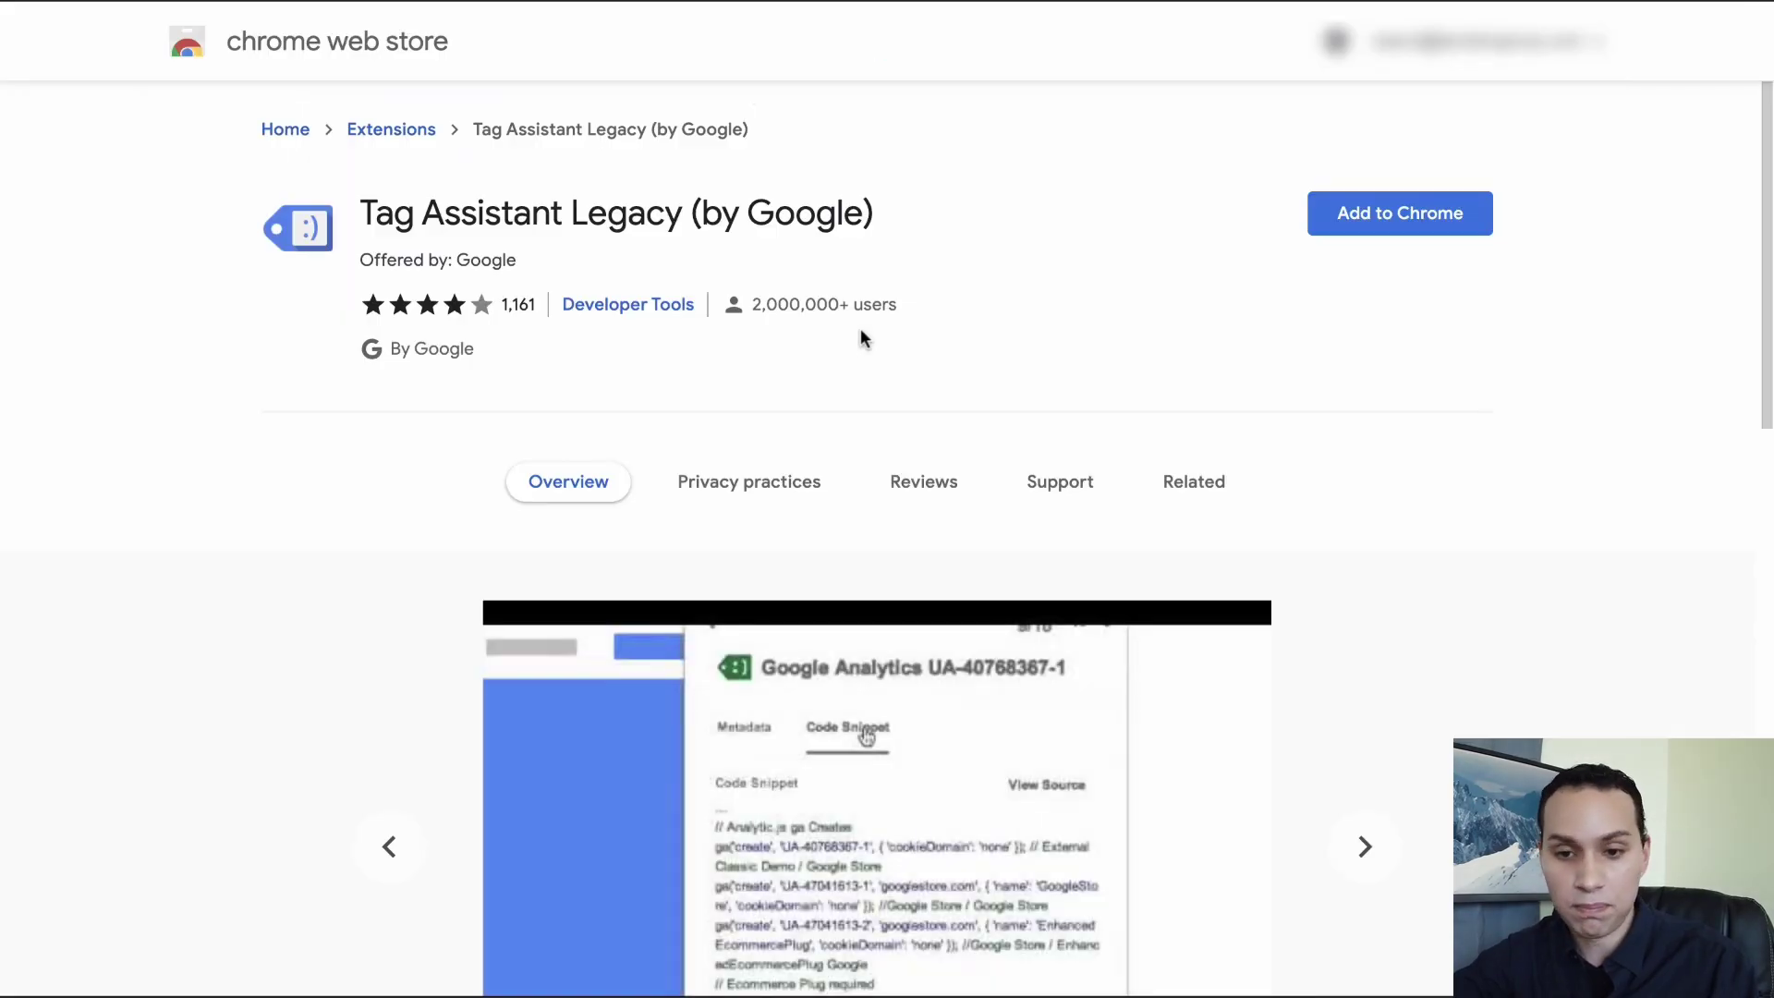
- Add Tag Assistant Legacy to Chrome and finish its welcome setup with all seven tag types checked
left_click(1401, 221)
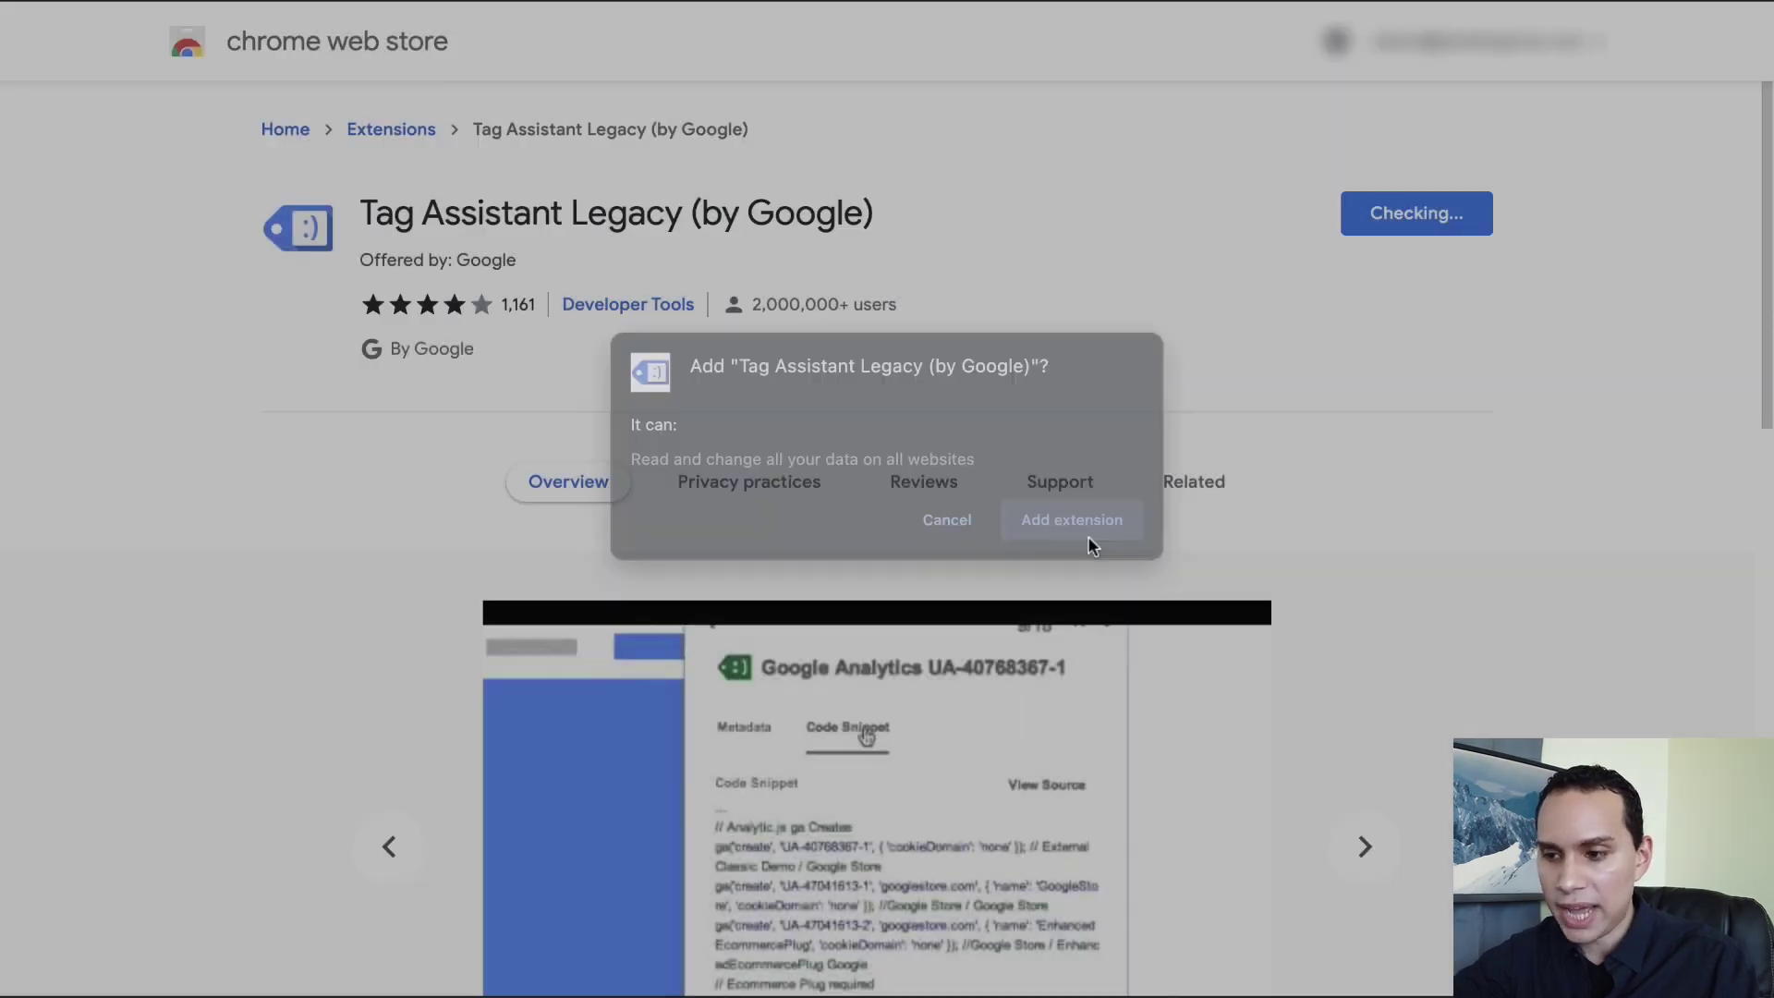
left_click(1089, 536)
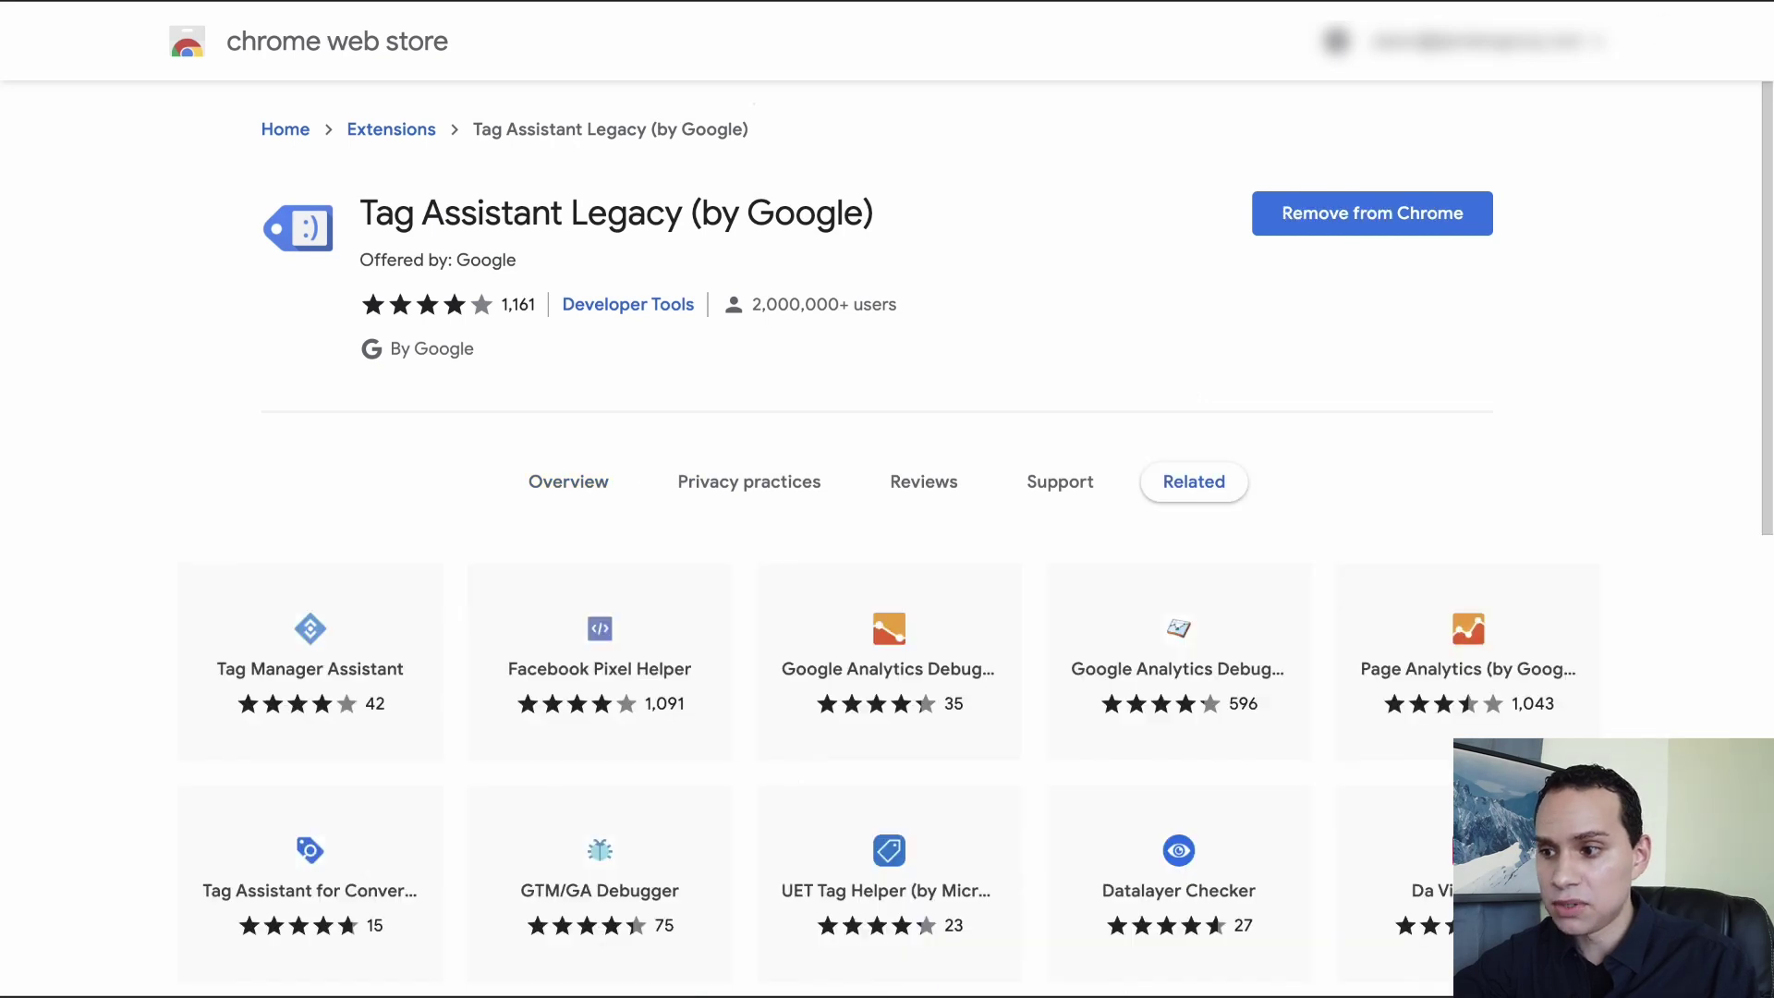
left_click(1711, 2)
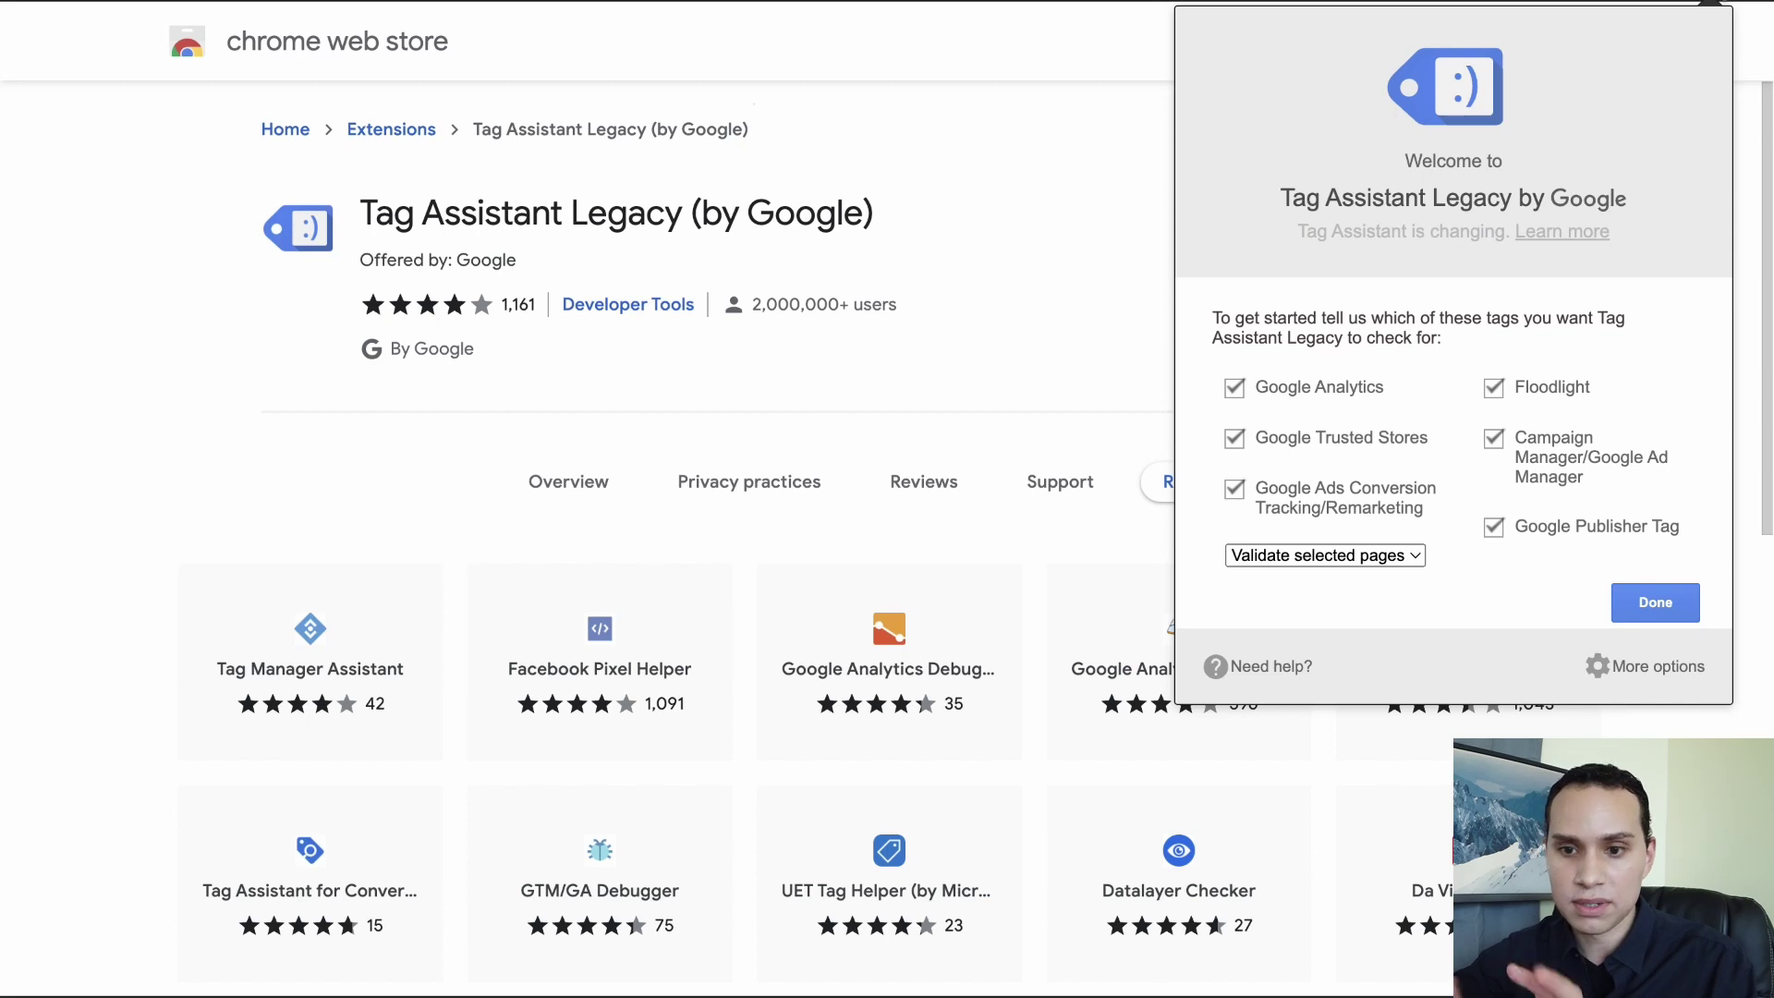
left_click(1655, 602)
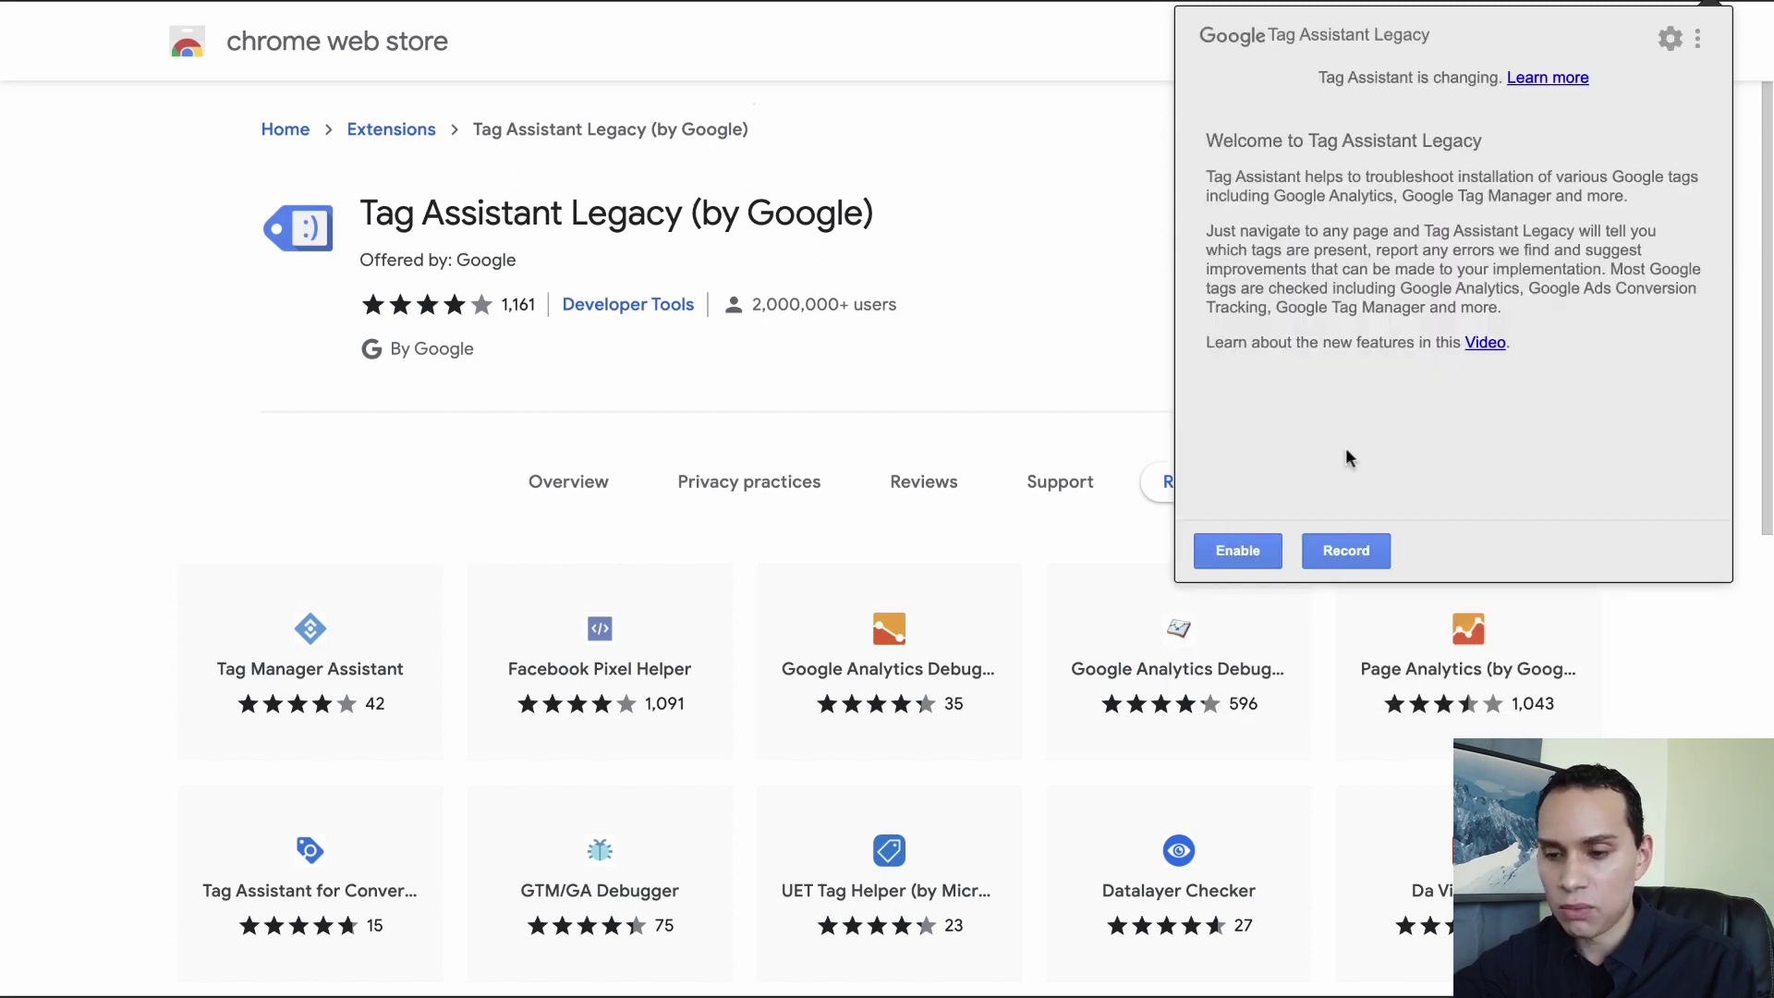
- Enable Tag Assistant on the podcast site, then reopen it to see the Google Tag Manager tag
left_click(444, 2)
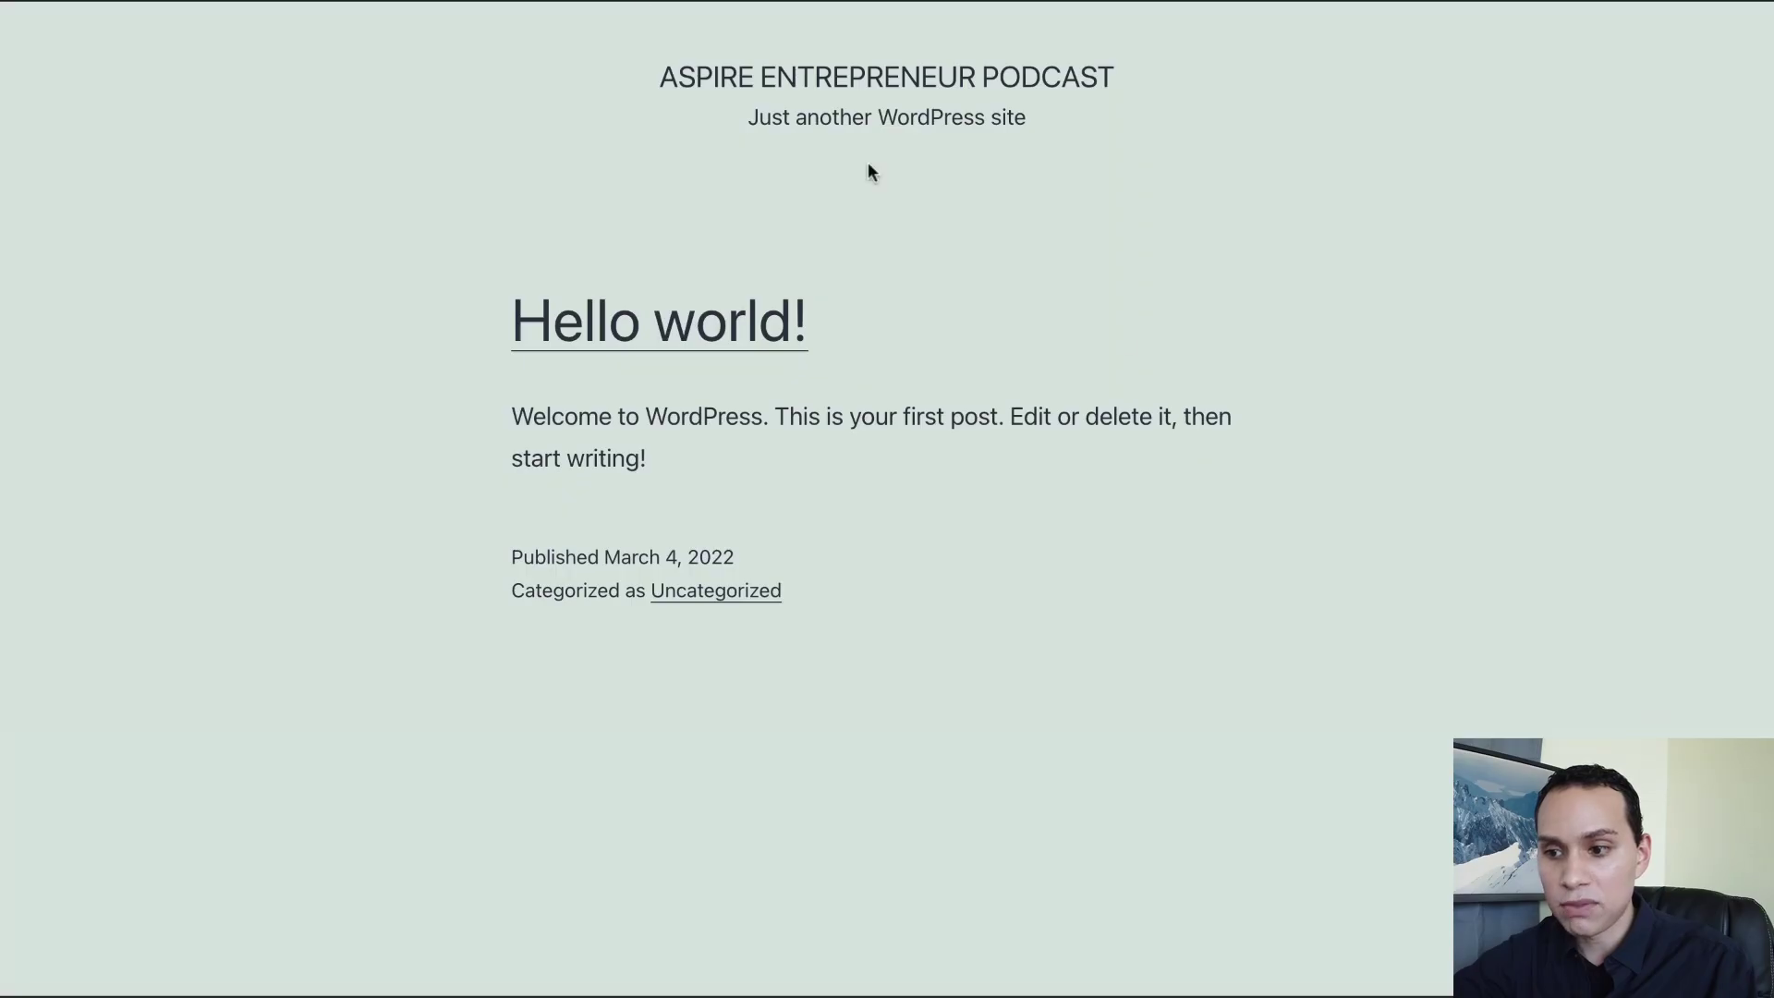
left_click(1722, 2)
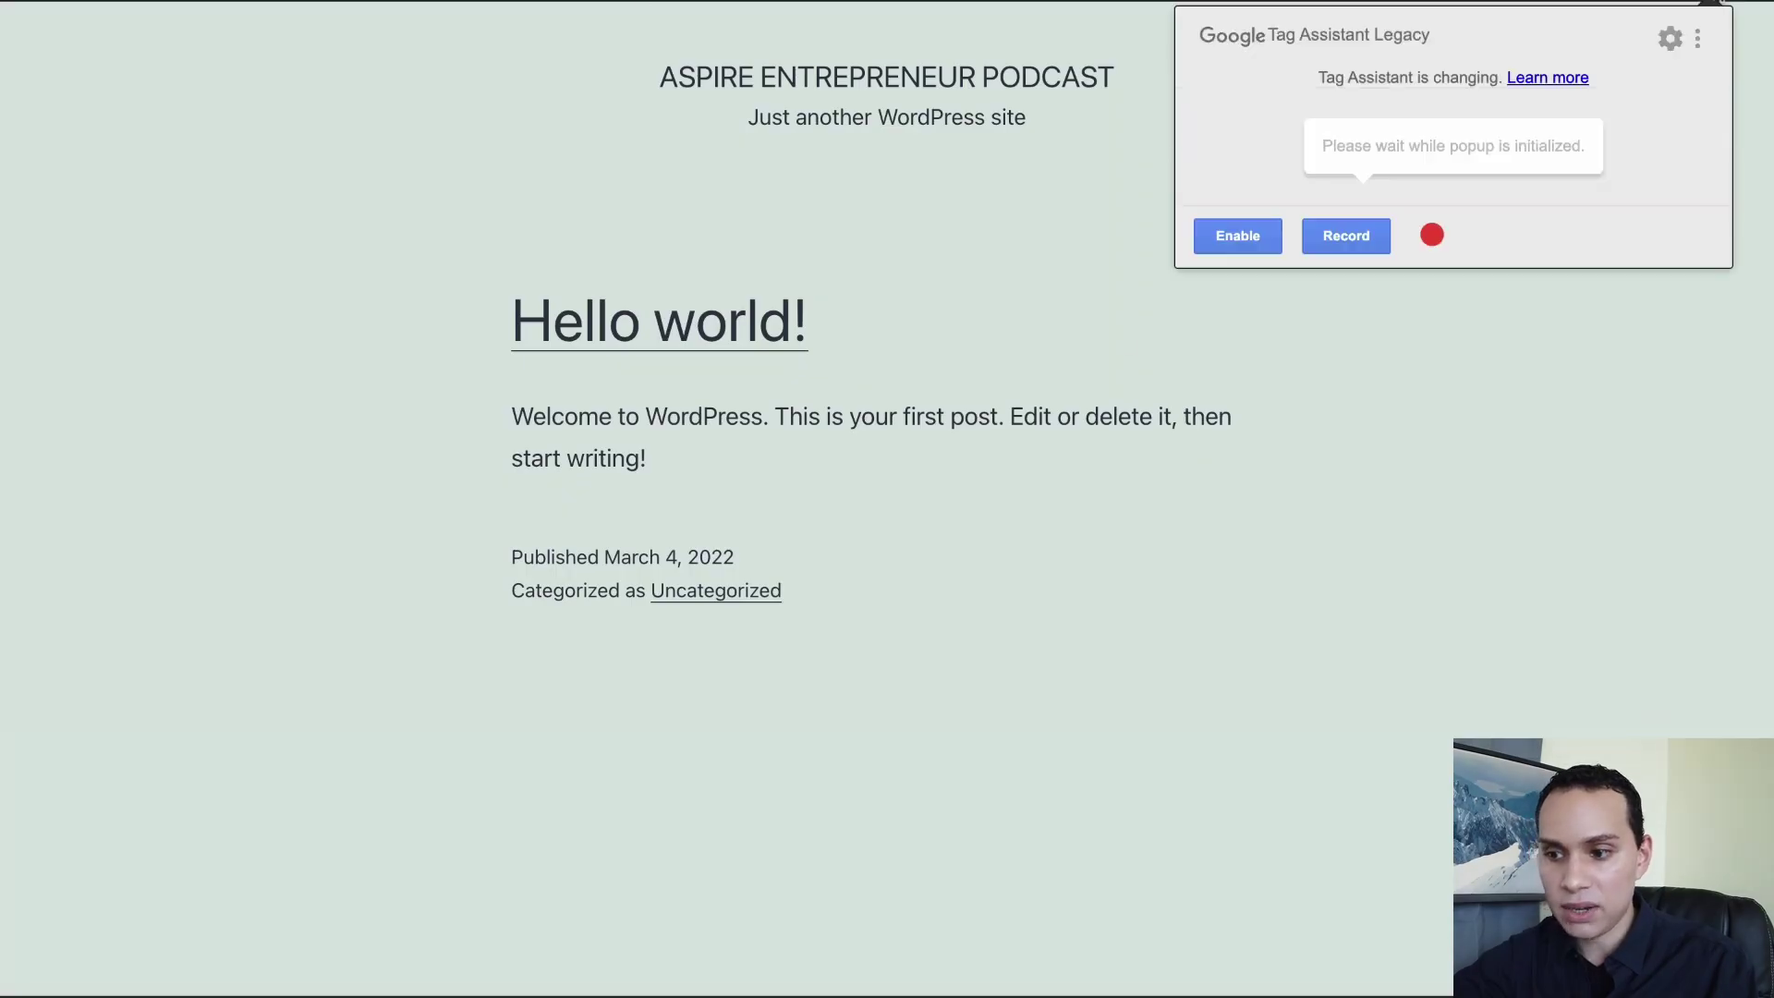
left_click(1249, 252)
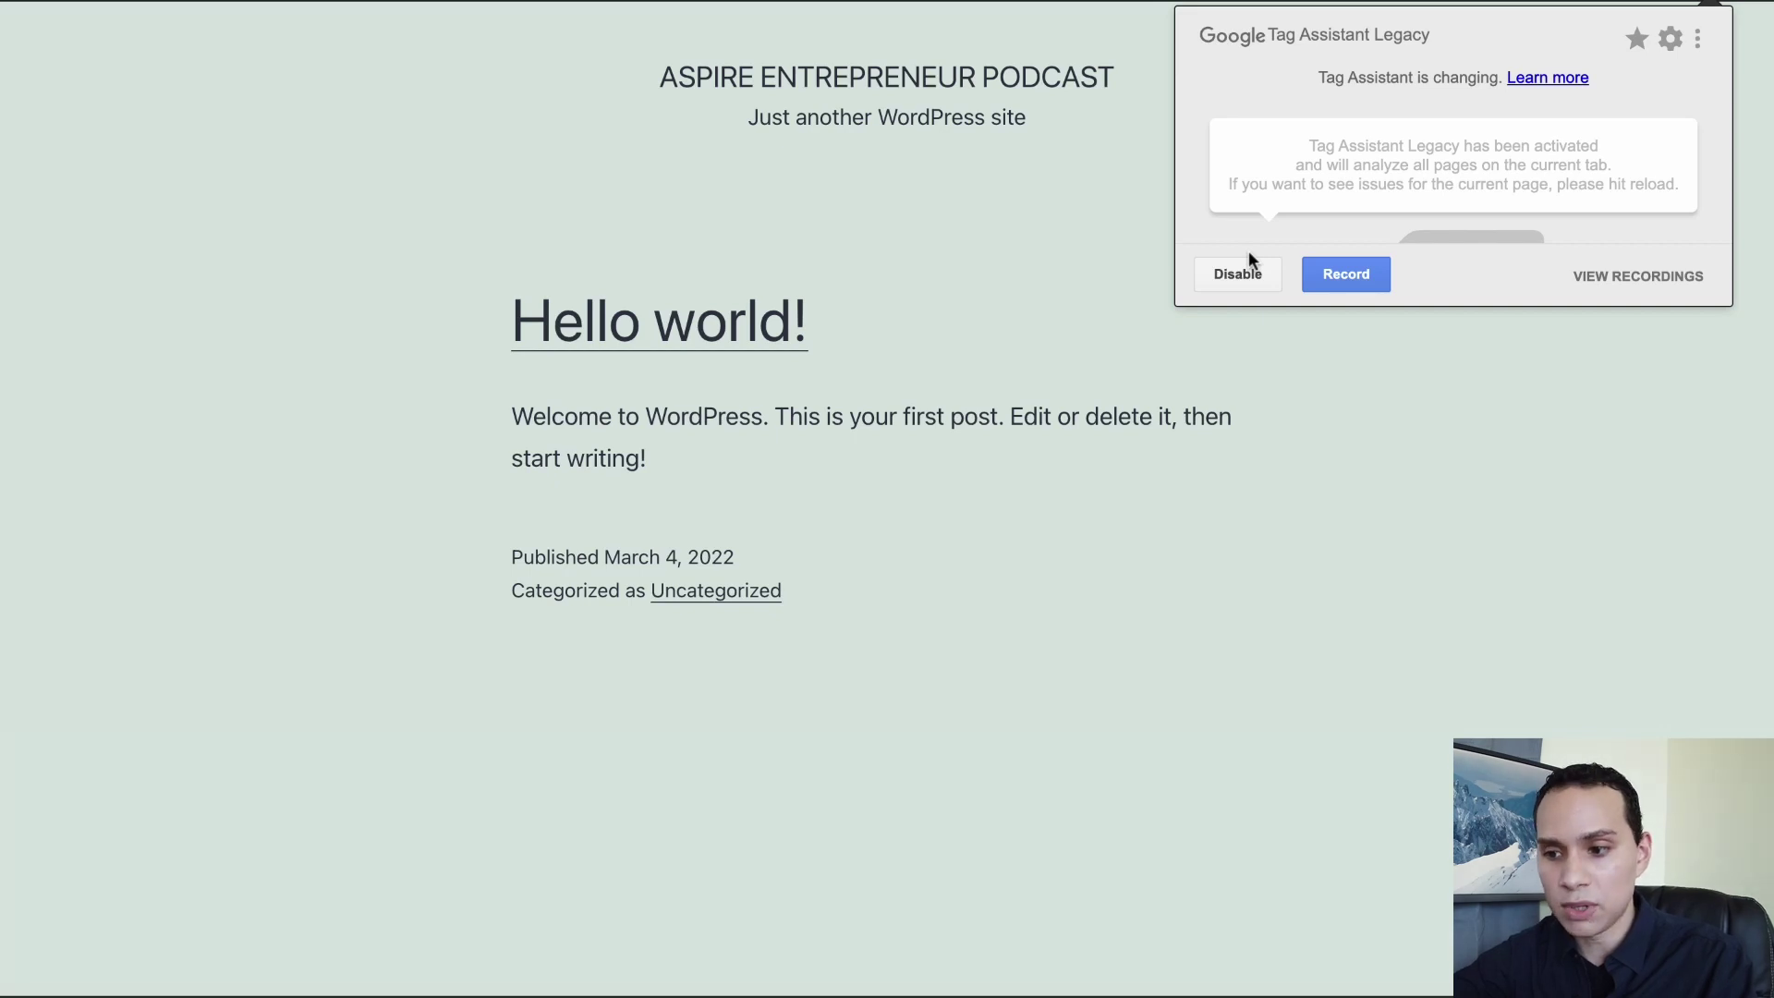
left_click(977, 317)
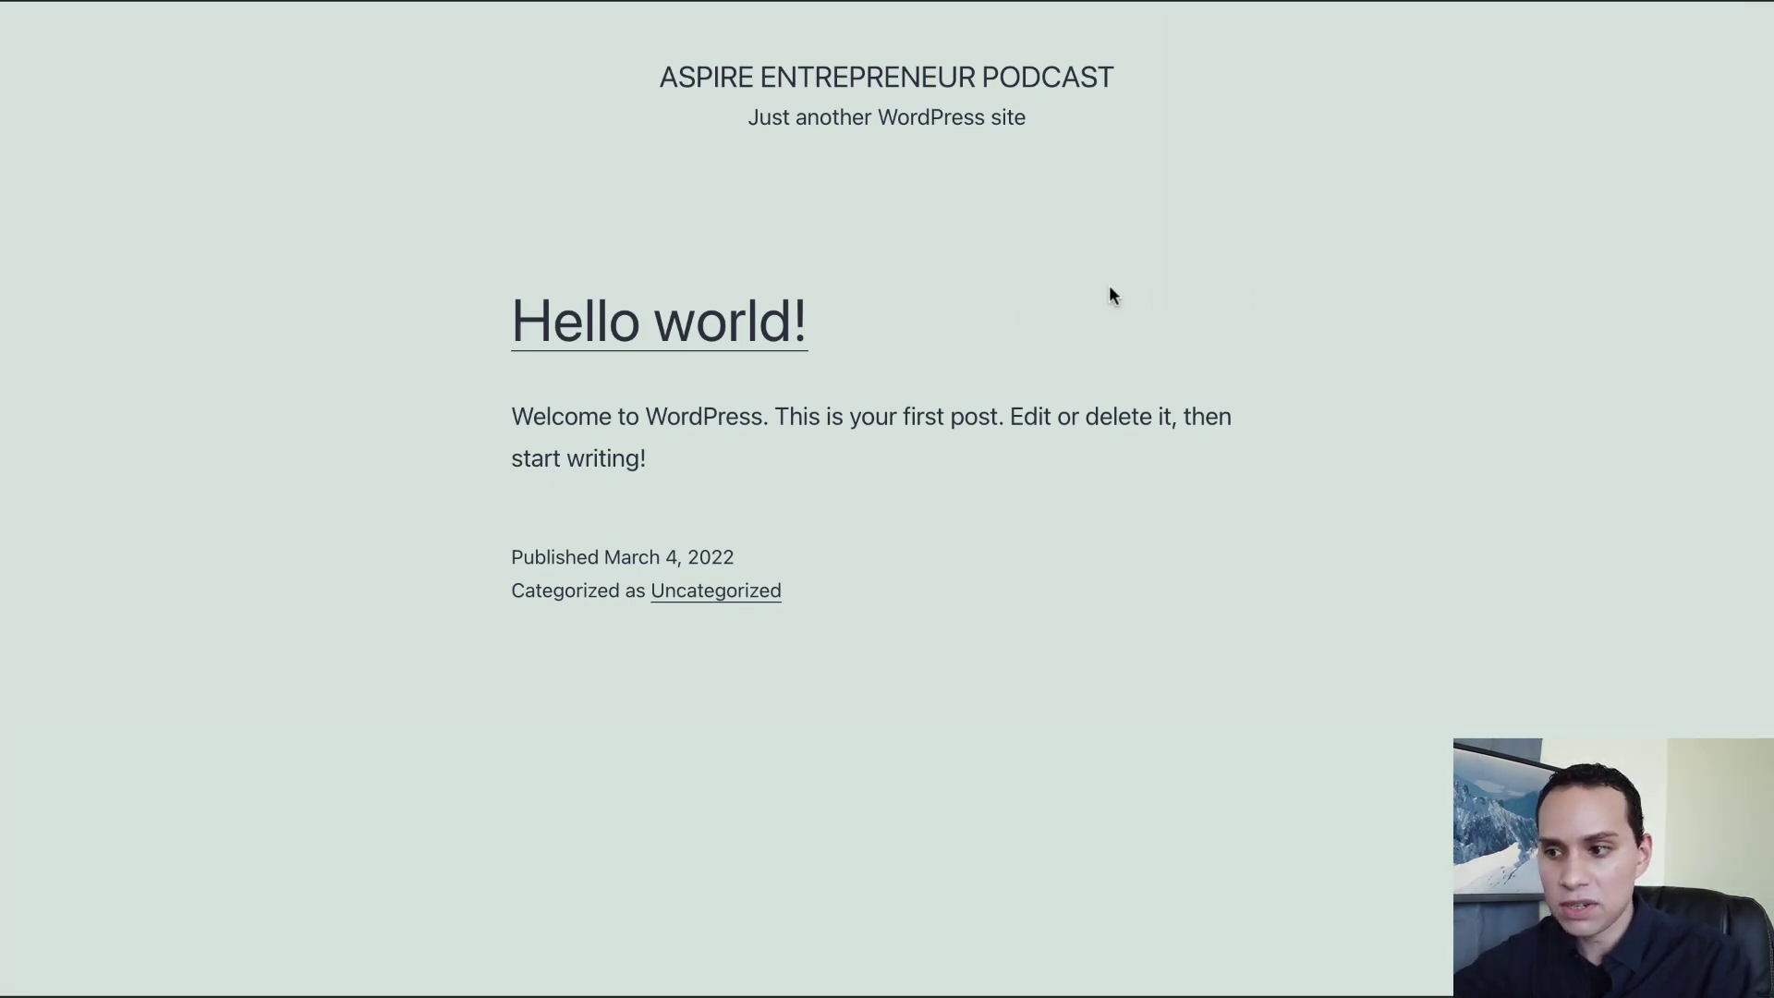
left_click(1709, 1)
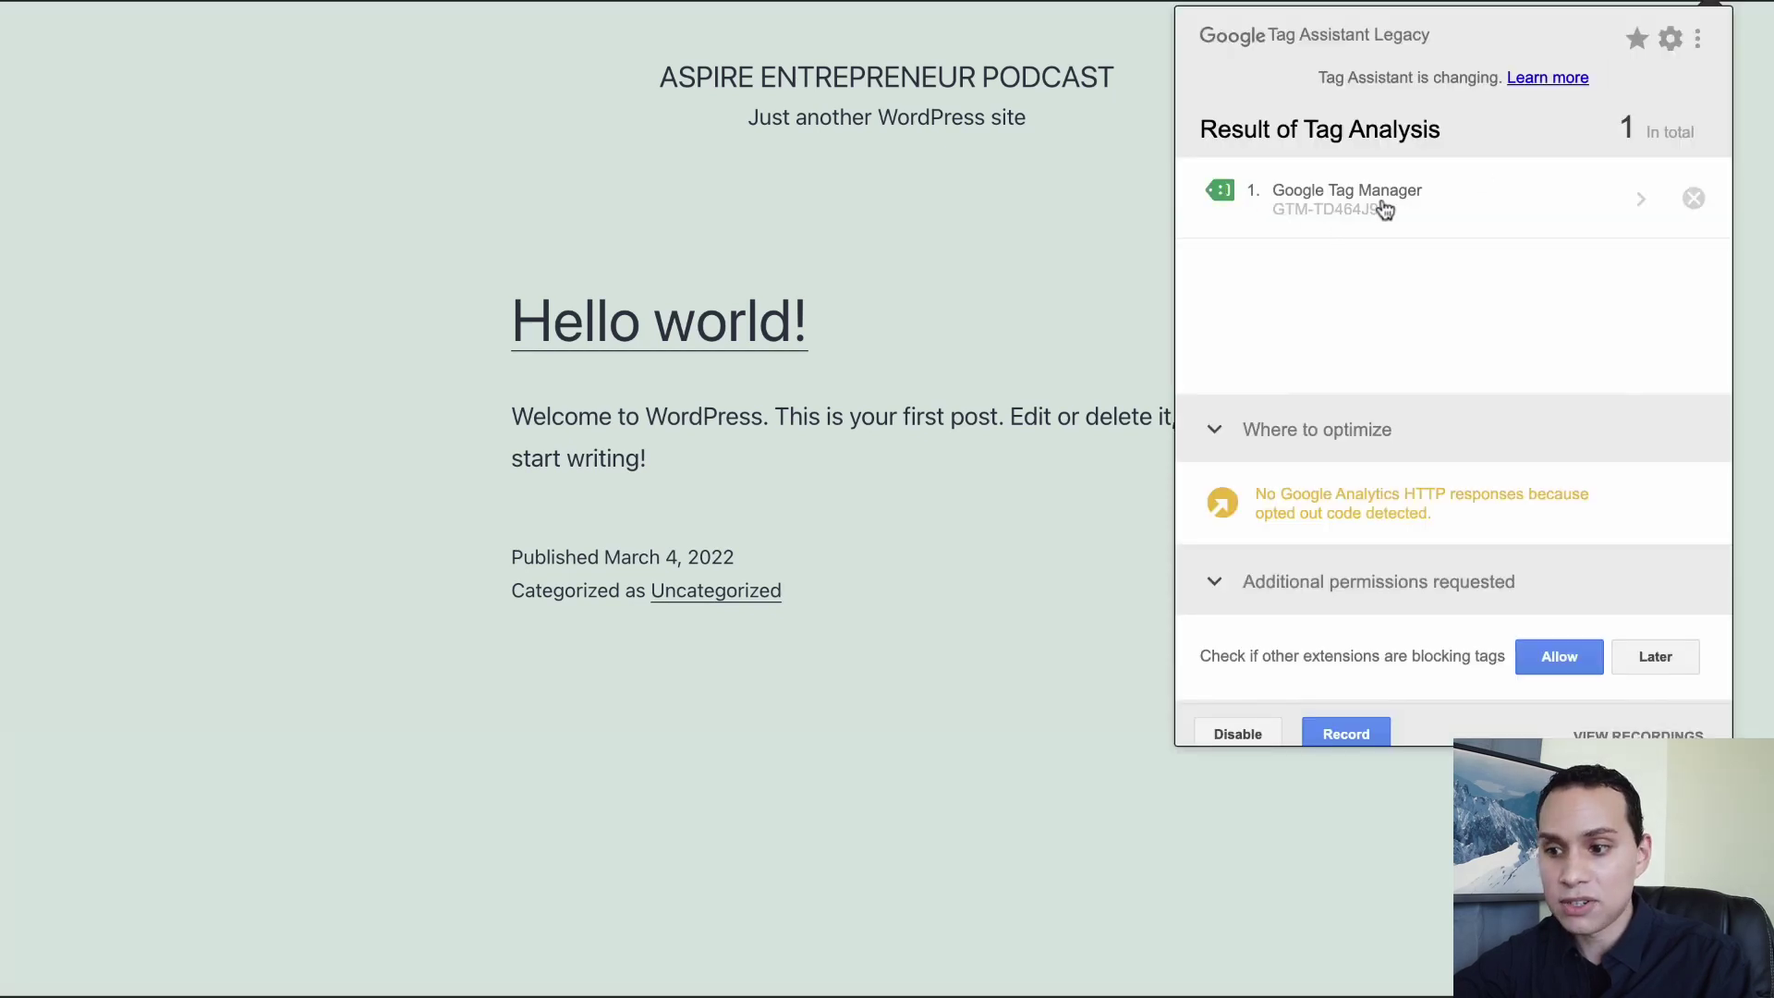
left_click(1636, 209)
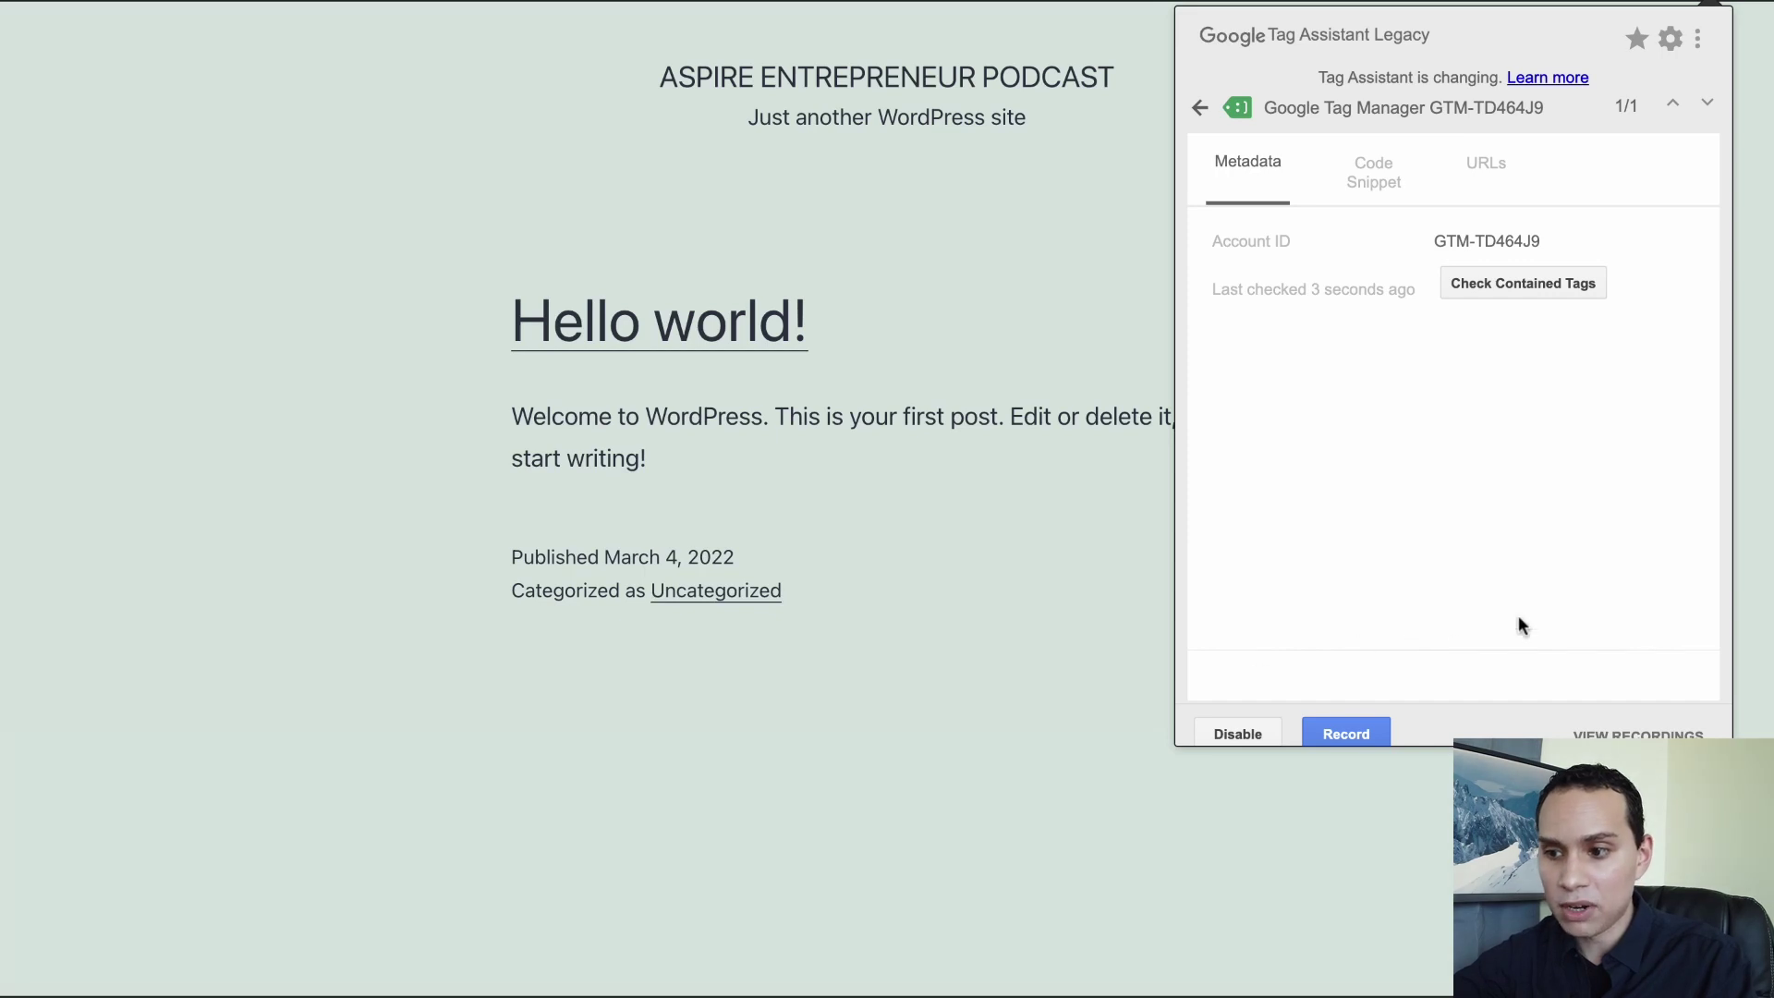
left_click(1198, 104)
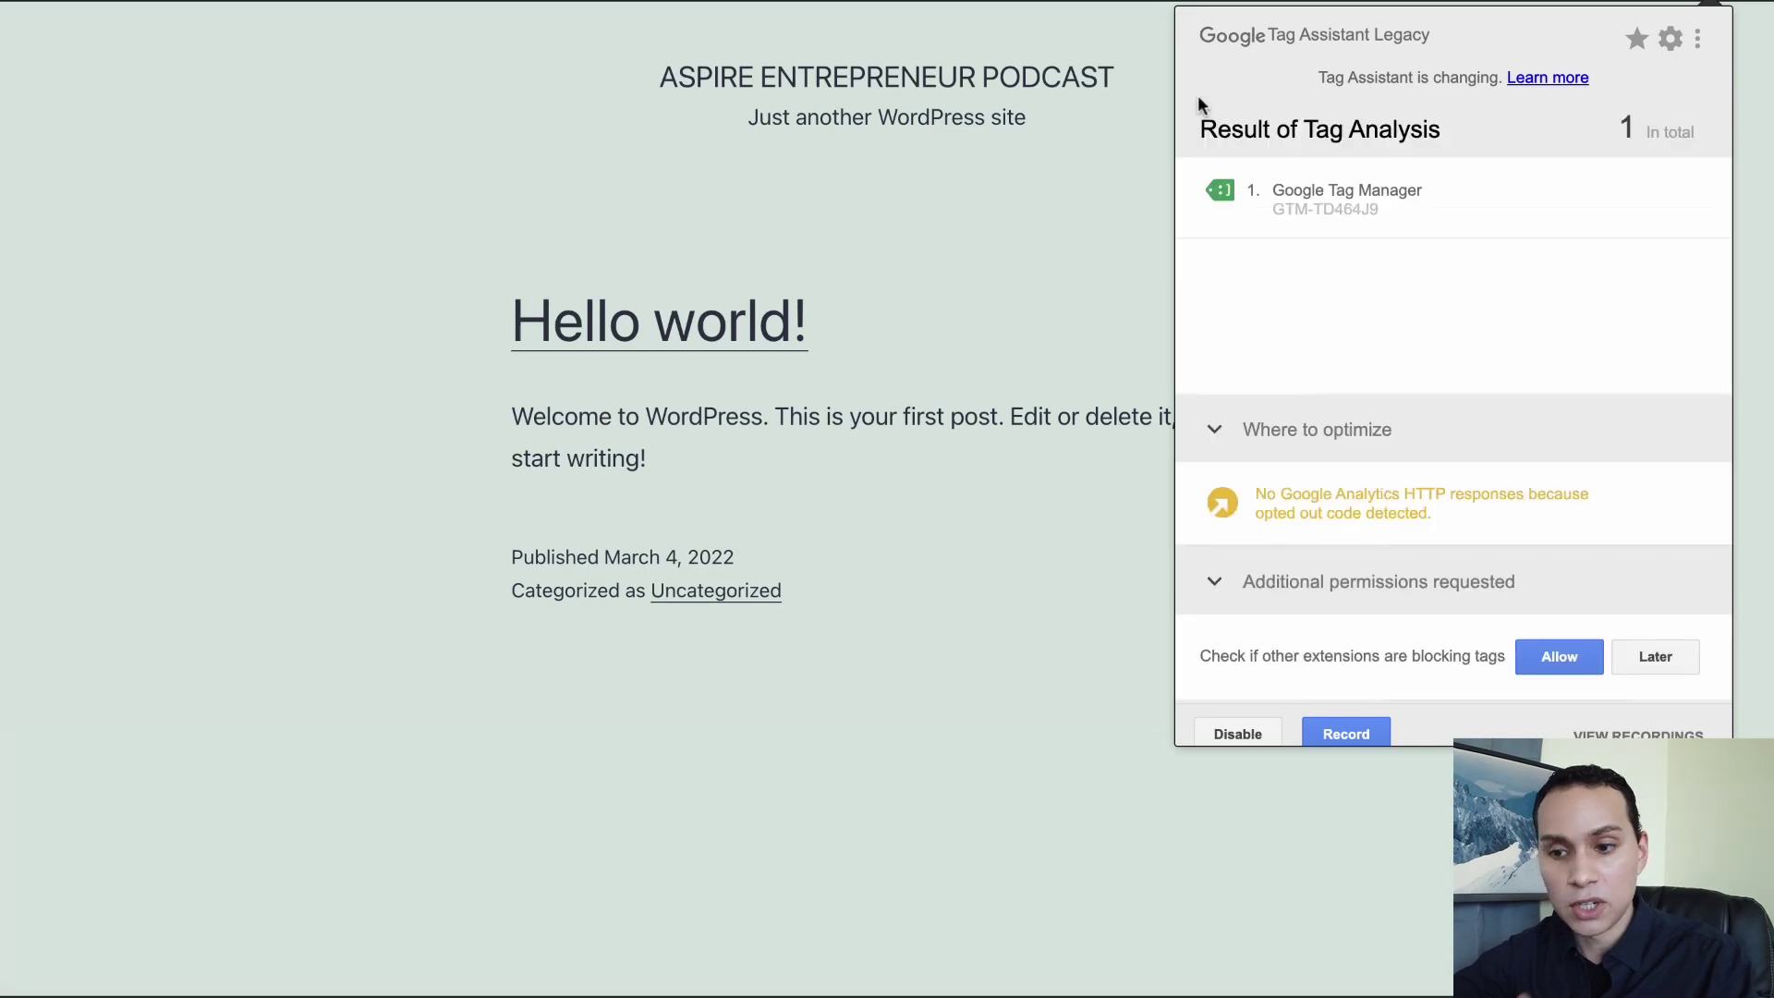
- Open the detected Google Tag Manager tag's details in Tag Assistant Legacy
left_click(1448, 226)
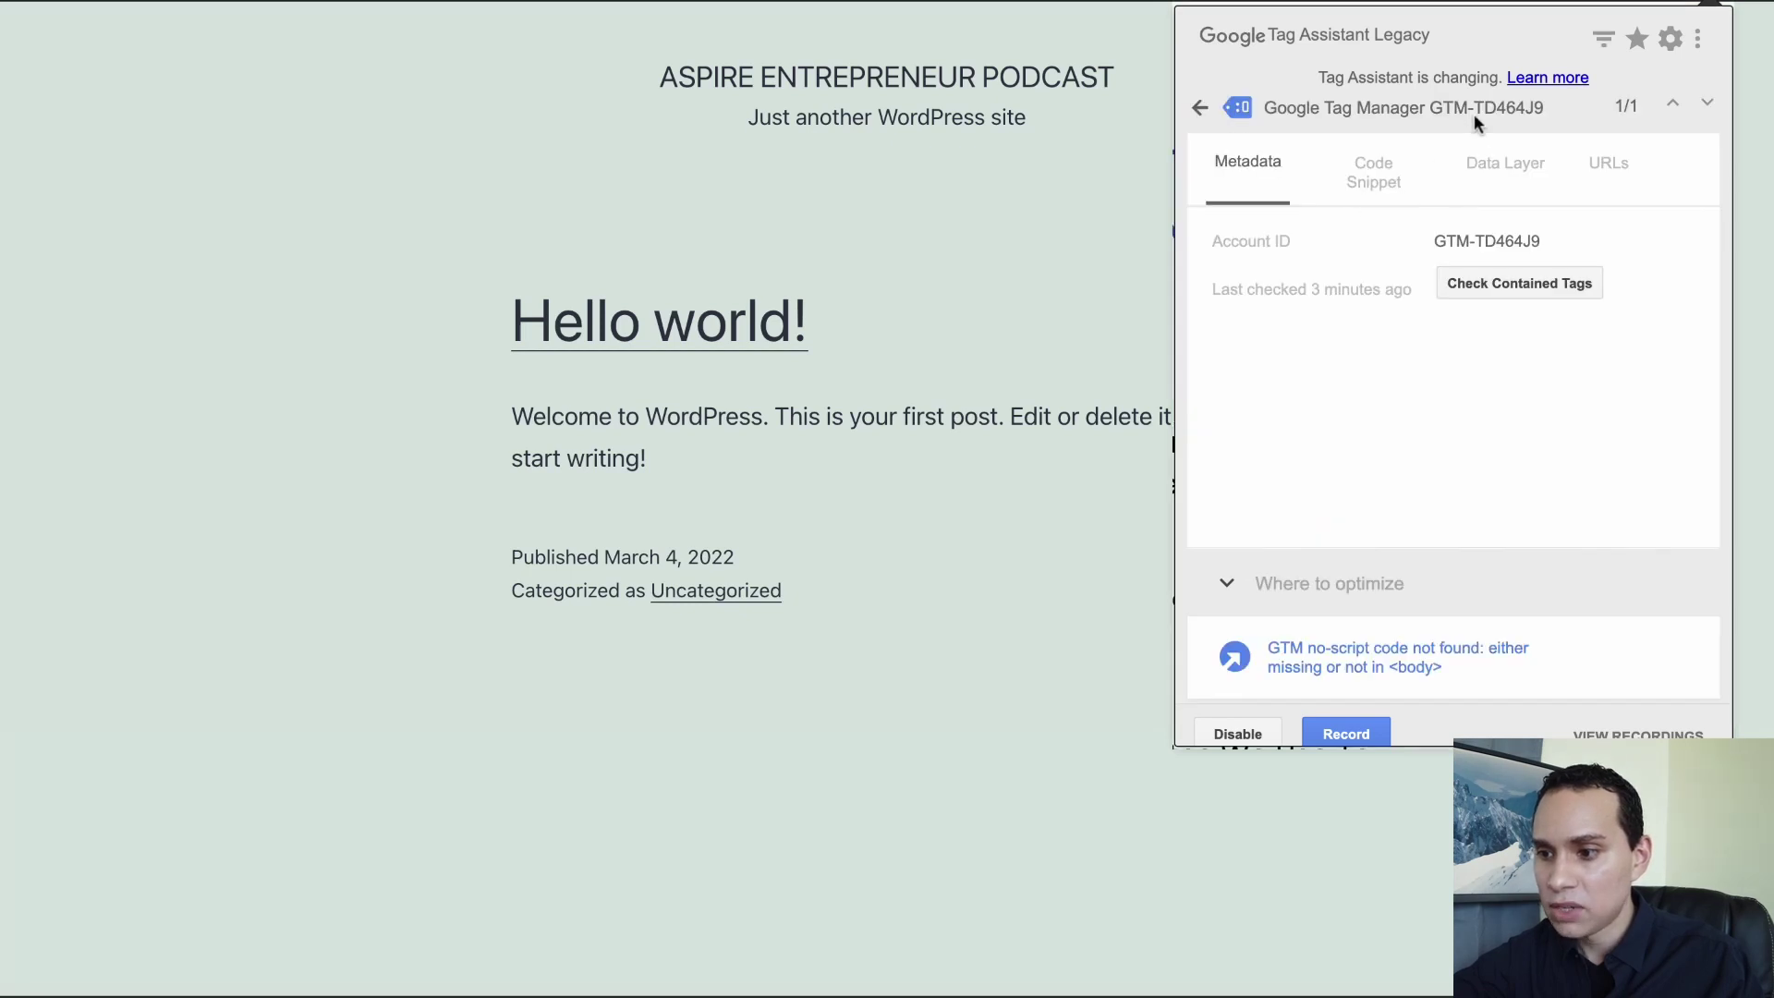